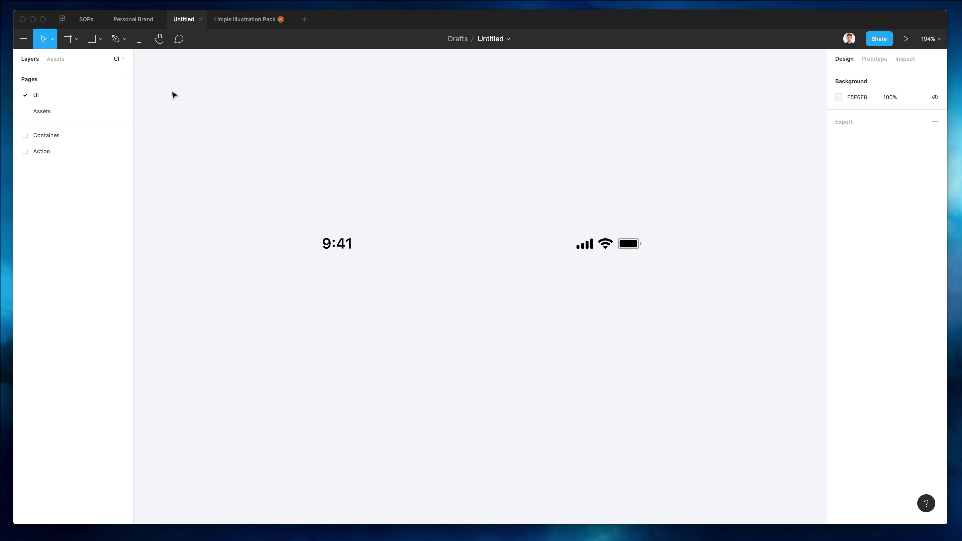
Step: Add an iPhone 11 Pro Max frame to the canvas and place it directly beneath the status bar elements
{"action": "left_click", "coordinate": [68, 39]}
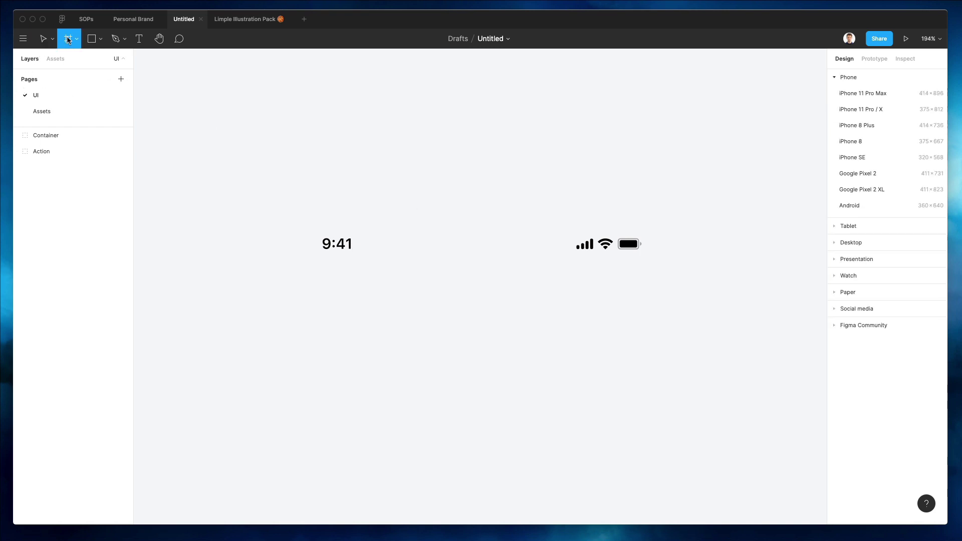
{"action": "left_click", "coordinate": [863, 94]}
{"action": "scroll", "coordinate": [553, 200], "scroll_direction": "down", "scroll_amount": 2}
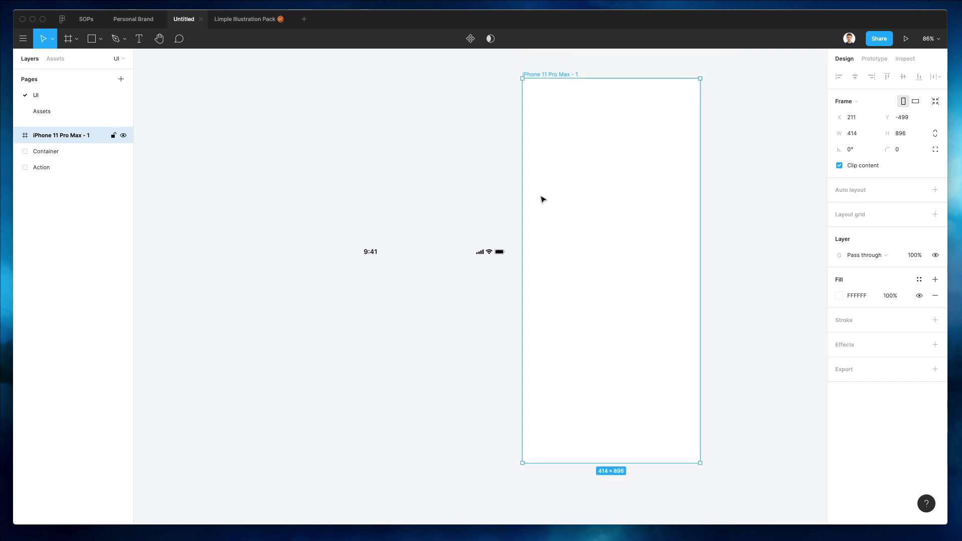
{"action": "scroll", "coordinate": [545, 204], "scroll_direction": "up", "scroll_amount": 1}
{"action": "scroll", "coordinate": [545, 204], "scroll_direction": "right", "scroll_amount": 1}
{"action": "left_click_drag", "start_coordinate": [568, 142], "coordinate": [408, 348]}
Step: Nest the time and status icon groups inside the phone frame and position them along its upper edge
{"action": "left_click", "coordinate": [419, 272]}
{"action": "left_click_drag", "start_coordinate": [304, 272], "coordinate": [499, 302]}
{"action": "left_click", "coordinate": [50, 167], "text": "shift"}
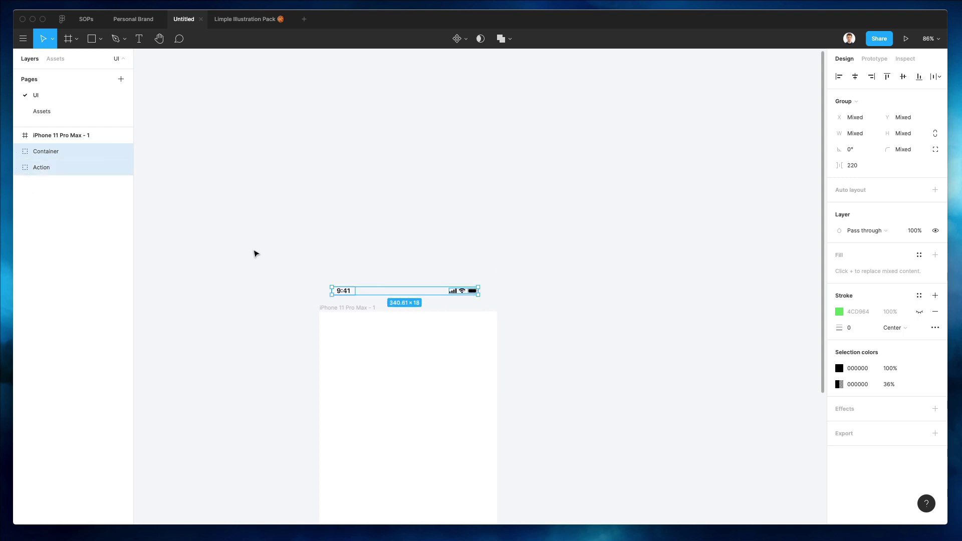
{"action": "left_click_drag", "start_coordinate": [50, 152], "coordinate": [50, 141]}
{"action": "key", "text": "shift+Down"}
{"action": "key", "text": "shift+Down"}
{"action": "key", "text": "shift+Down"}
{"action": "key", "text": "shift+Down"}
{"action": "key", "text": "shift+Down"}
{"action": "key", "text": "shift+Down"}
{"action": "key", "text": "shift+Down"}
{"action": "key", "text": "shift+Down"}
{"action": "key", "text": "shift+Down"}
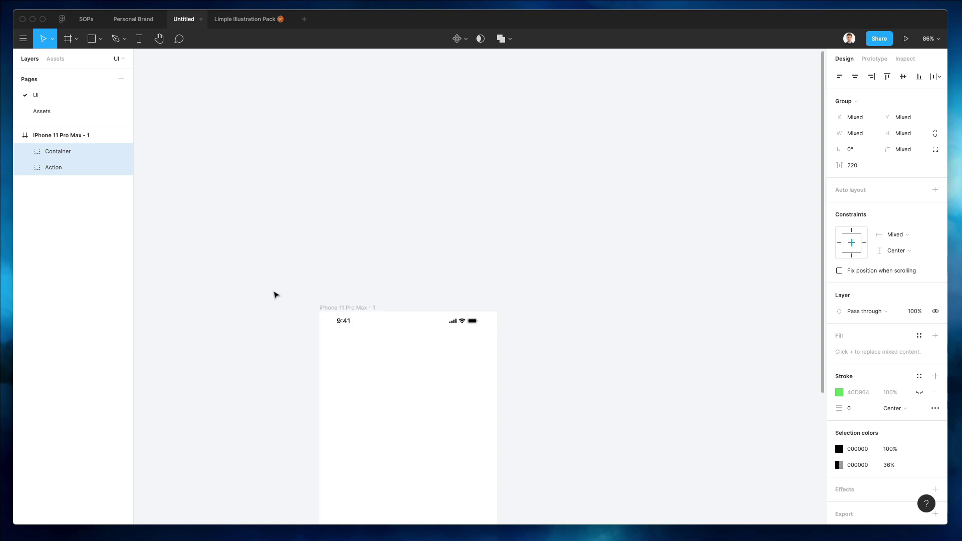
{"action": "key", "text": "shift+Up"}
{"action": "key", "text": "shift+Up"}
{"action": "key", "text": "shift+Up"}
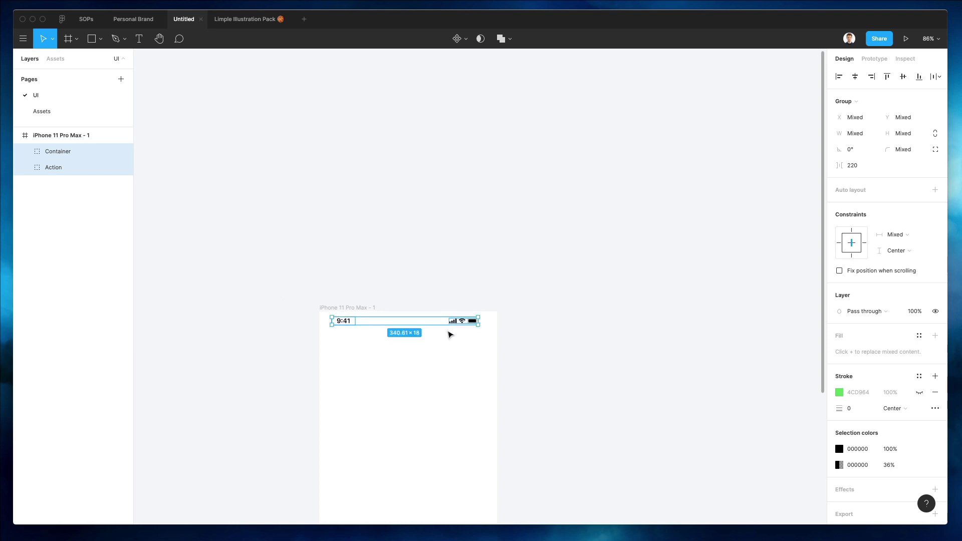
Step: Group the time and status icons together and centre the group horizontally in the phone frame
{"action": "scroll", "coordinate": [454, 339], "scroll_direction": "up", "scroll_amount": 5}
{"action": "scroll", "coordinate": [433, 337], "scroll_direction": "up", "scroll_amount": 1}
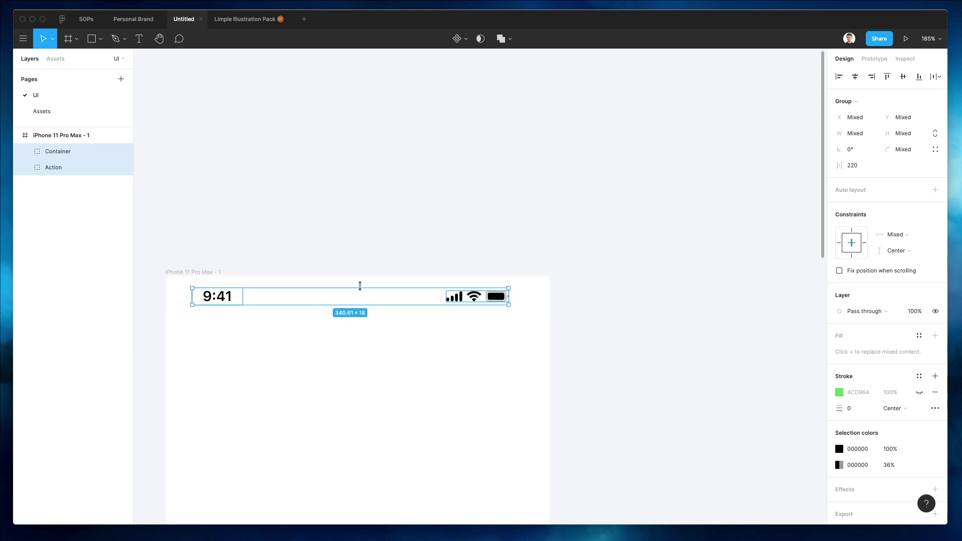
{"action": "key", "text": "super+g"}
{"action": "left_click", "coordinate": [855, 76]}
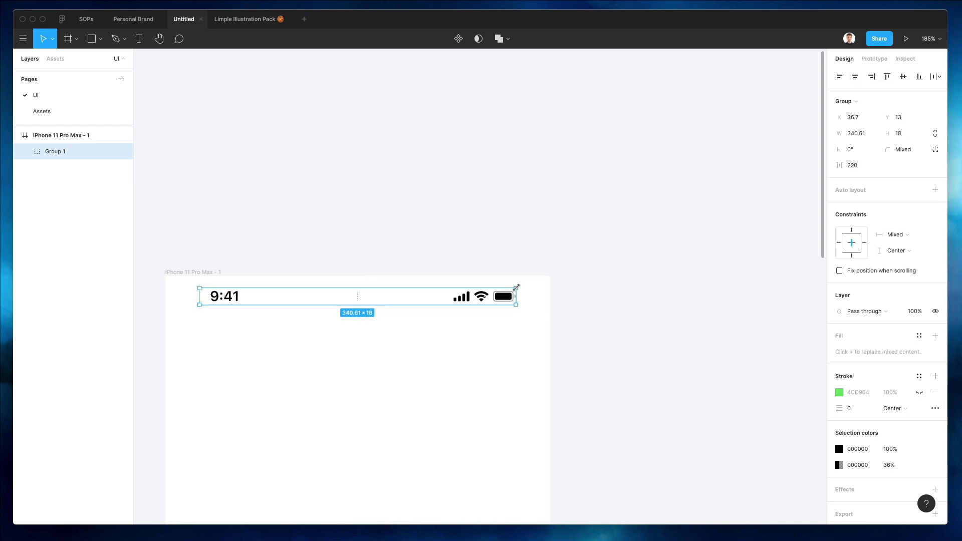
Step: Widen the status bar group to about 366 px around its centre and nudge it slightly down
{"action": "mouse_move", "coordinate": [518, 287]}
{"action": "left_mouse_down"}
{"action": "mouse_move", "coordinate": [546, 285]}
{"action": "mouse_move", "coordinate": [516, 285]}
{"action": "mouse_move", "coordinate": [529, 288]}
{"action": "left_mouse_up"}
{"action": "scroll", "coordinate": [516, 246], "scroll_direction": "down", "scroll_amount": 2}
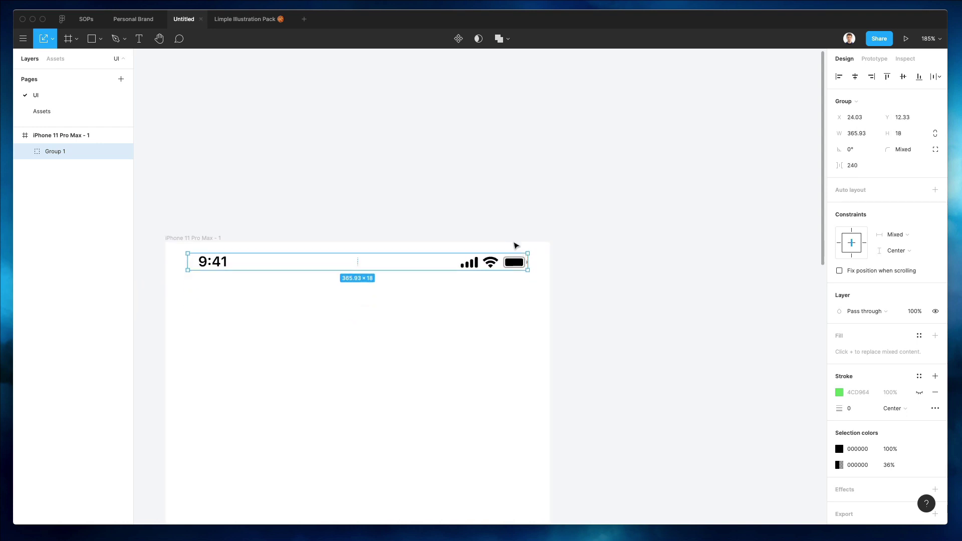
{"action": "key", "text": "Down"}
{"action": "key", "text": "Down"}
{"action": "key", "text": "Down"}
{"action": "key", "text": "Down"}
{"action": "key", "text": "Down"}
{"action": "key", "text": "Down"}
{"action": "scroll", "coordinate": [513, 242], "scroll_direction": "down", "scroll_amount": 5}
{"action": "scroll", "coordinate": [569, 275], "scroll_direction": "down", "scroll_amount": 5}
{"action": "left_click", "coordinate": [569, 276]}
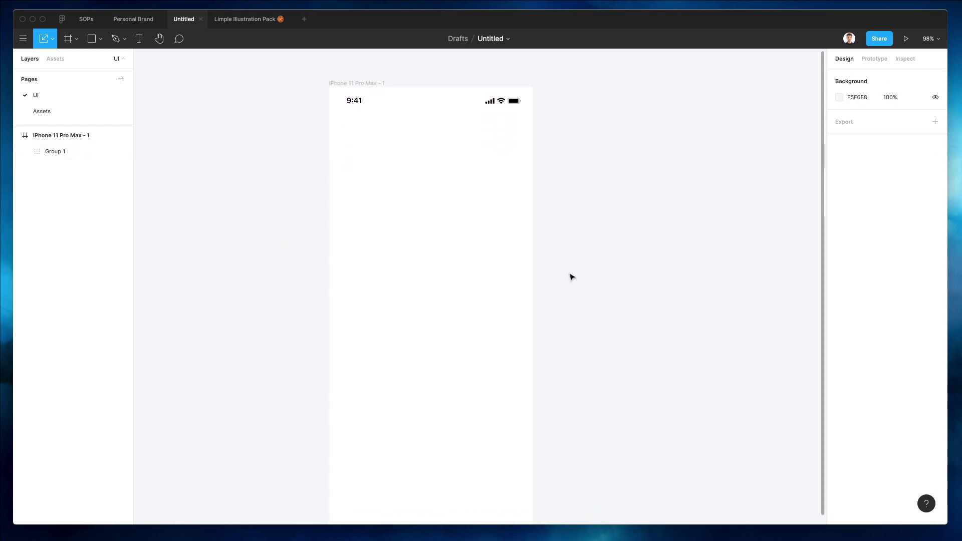
Step: Add a text layer reading "First steps" in the upper part of the phone frame
{"action": "scroll", "coordinate": [570, 276], "scroll_direction": "left", "scroll_amount": 2}
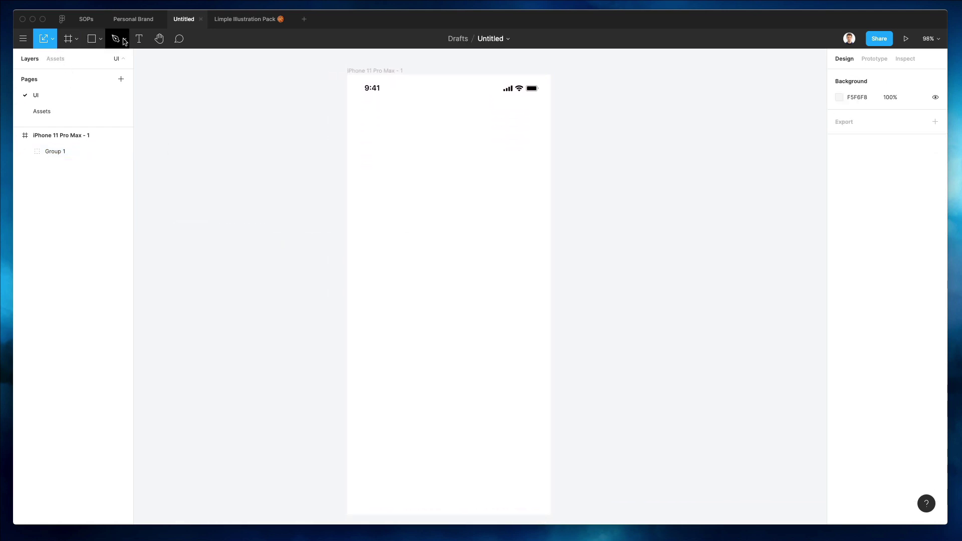
{"action": "left_click", "coordinate": [141, 39]}
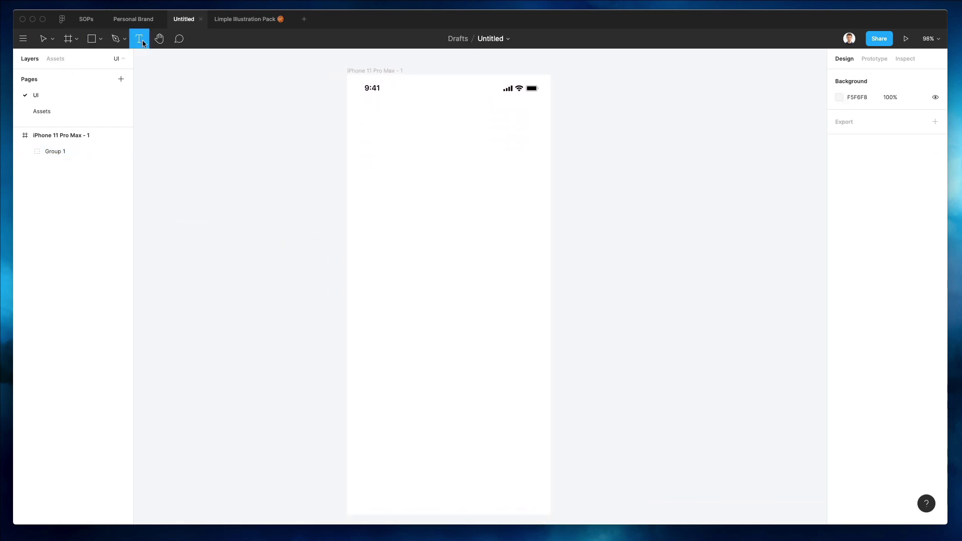
{"action": "left_click", "coordinate": [384, 154]}
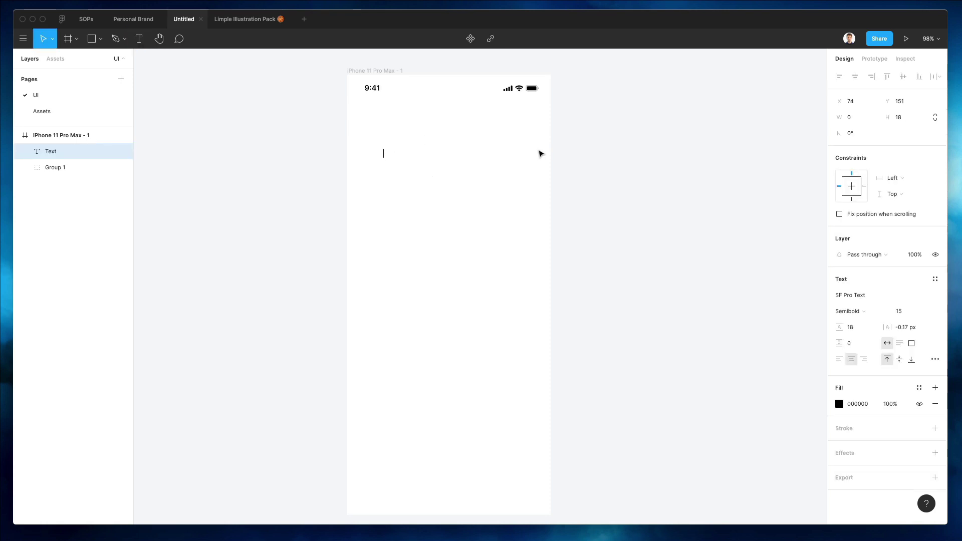
{"action": "type", "text": "Fis"}
{"action": "type", "text": "rst step"}
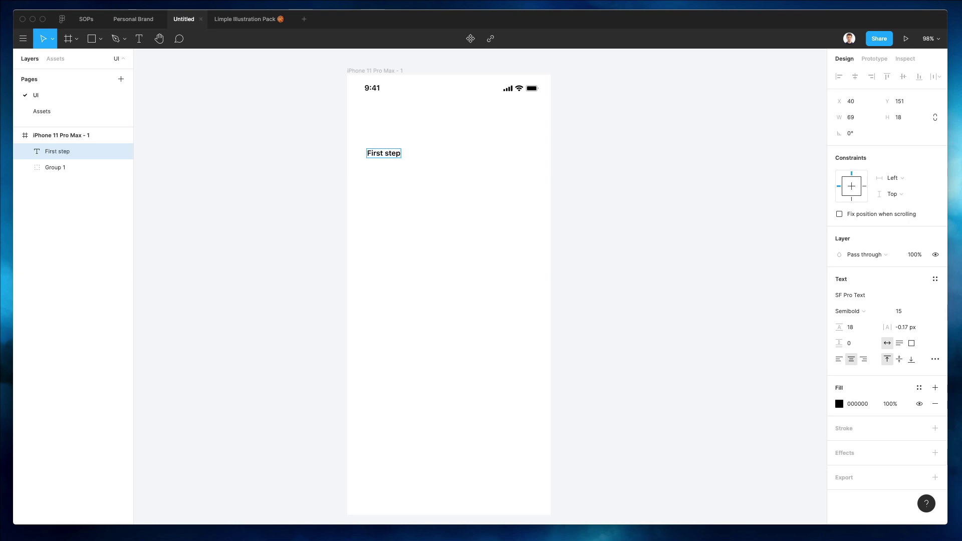
{"action": "type", "text": "s"}
{"action": "key", "text": "Escape"}
Step: Centre the "First steps" text horizontally in the frame, scale it to about 182 px wide and duplicate it directly beneath
{"action": "left_click_drag", "start_coordinate": [386, 154], "coordinate": [452, 240]}
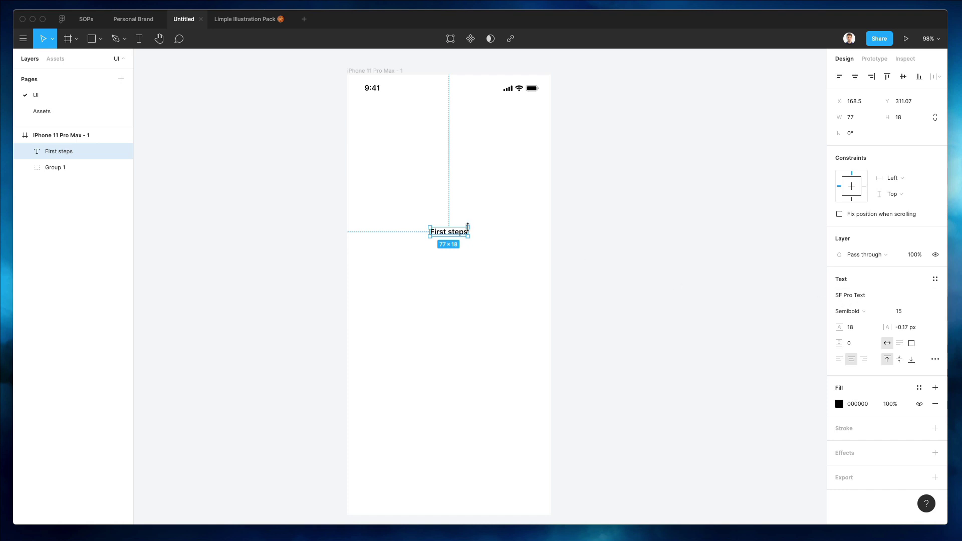
{"action": "left_click_drag", "start_coordinate": [468, 228], "coordinate": [457, 270]}
{"action": "left_click", "coordinate": [533, 233]}
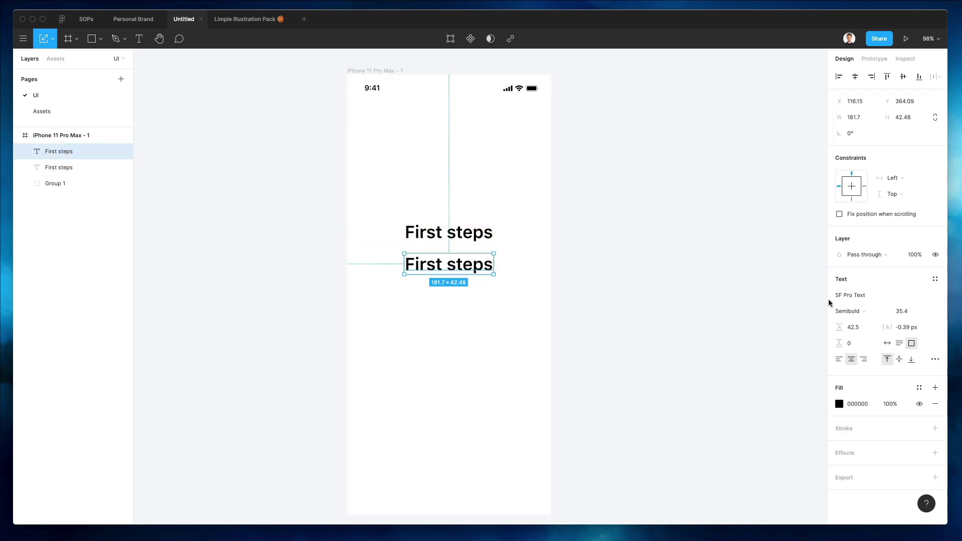
Step: Set the lower "First steps" copy to font size 16 and line height 10
{"action": "left_click", "coordinate": [906, 316]}
{"action": "type", "text": "10"}
{"action": "key", "text": "Return"}
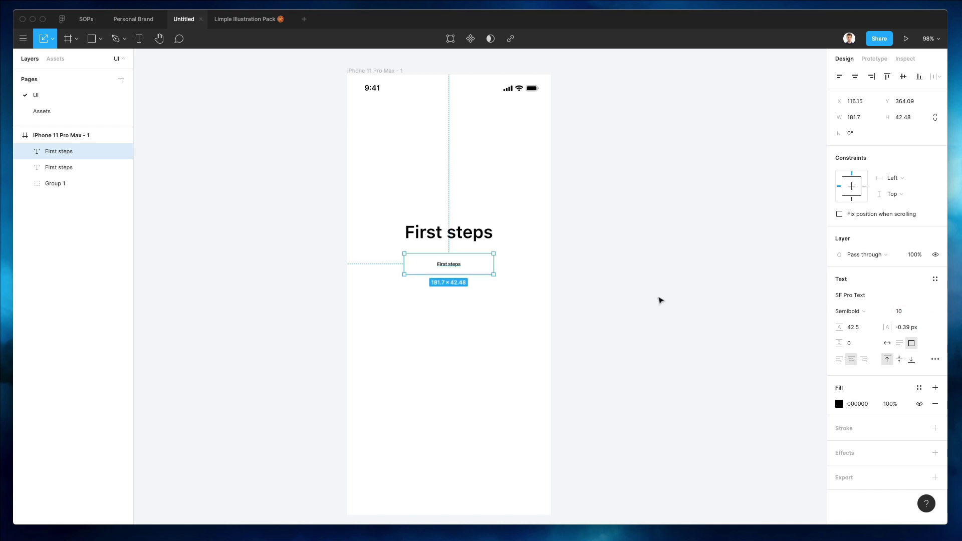
{"action": "left_click", "coordinate": [907, 311]}
{"action": "key", "text": "Up"}
{"action": "key", "text": "Up"}
{"action": "key", "text": "Up"}
{"action": "key", "text": "Up"}
{"action": "key", "text": "Up"}
{"action": "key", "text": "Up"}
{"action": "left_click", "coordinate": [863, 331]}
{"action": "type", "text": "10"}
{"action": "key", "text": "Return"}
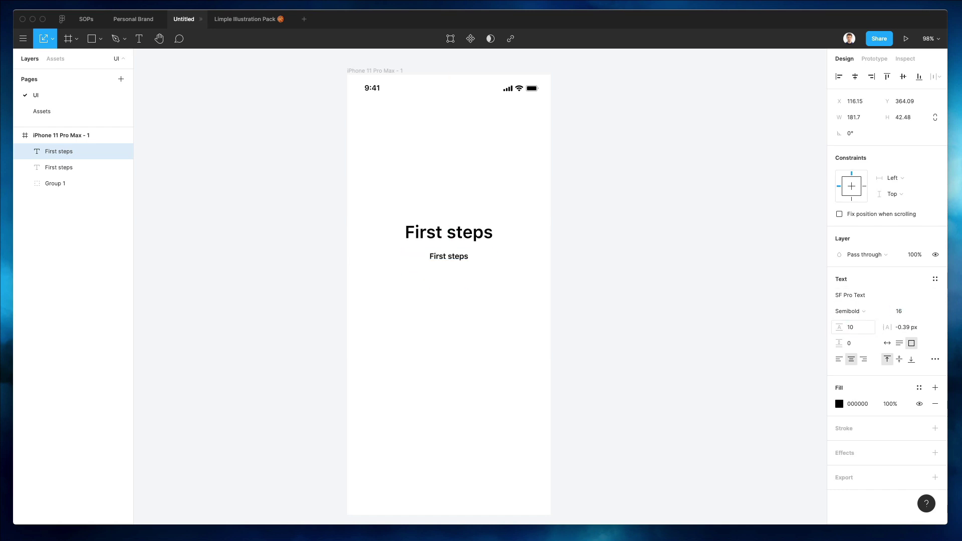
Step: Set the lower text copy's resizing to auto width
{"action": "left_click", "coordinate": [469, 299]}
{"action": "left_click", "coordinate": [451, 259]}
{"action": "double_click", "coordinate": [451, 259]}
{"action": "key", "text": "Escape"}
{"action": "left_click", "coordinate": [887, 343]}
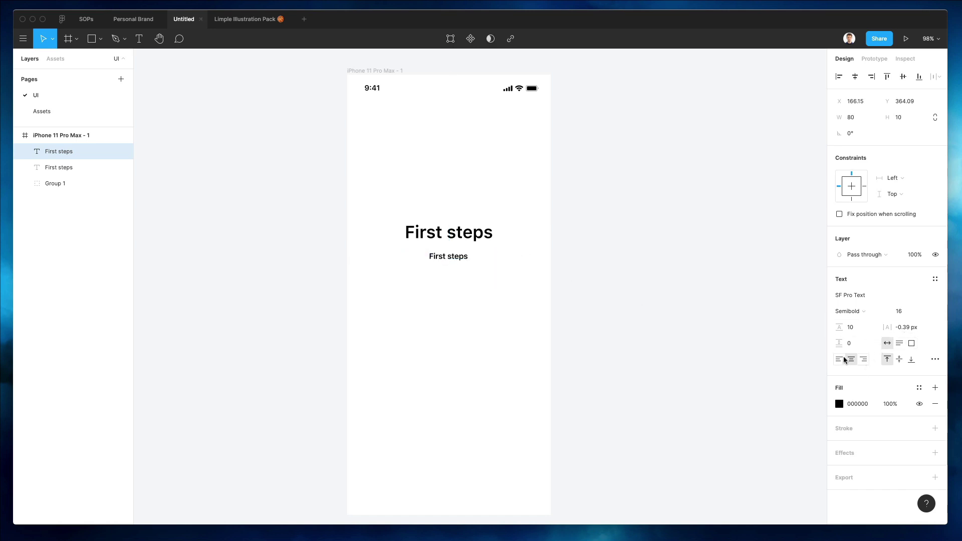
Step: Replace the lower text with "This is going to be the start of your journey inside our app", dismissing the software update notice
{"action": "double_click", "coordinate": [466, 259]}
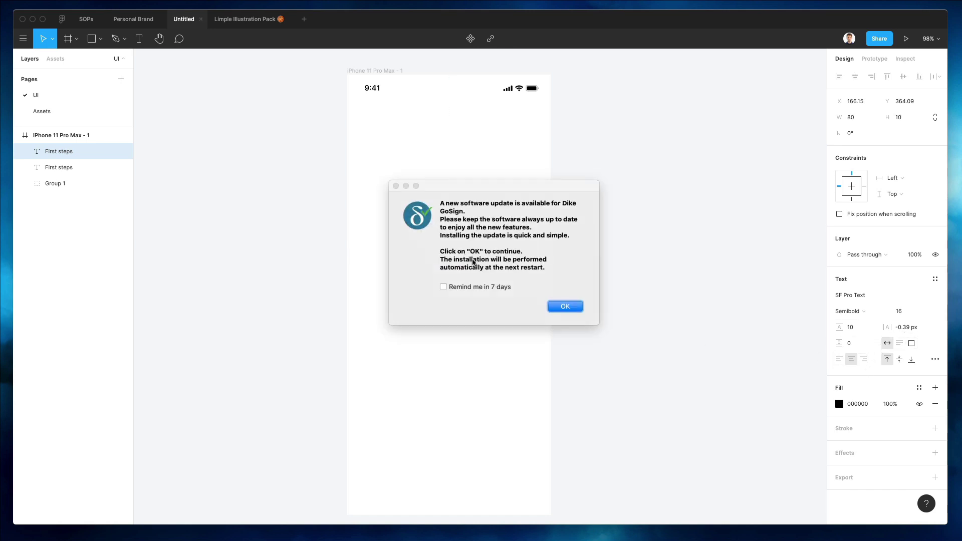
{"action": "left_click", "coordinate": [396, 186]}
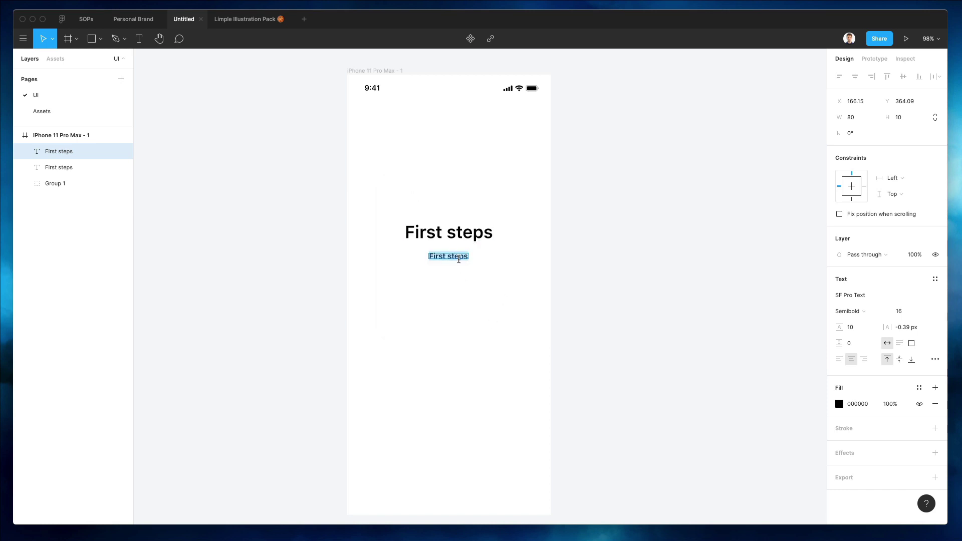
{"action": "type", "text": "This is going to be th"}
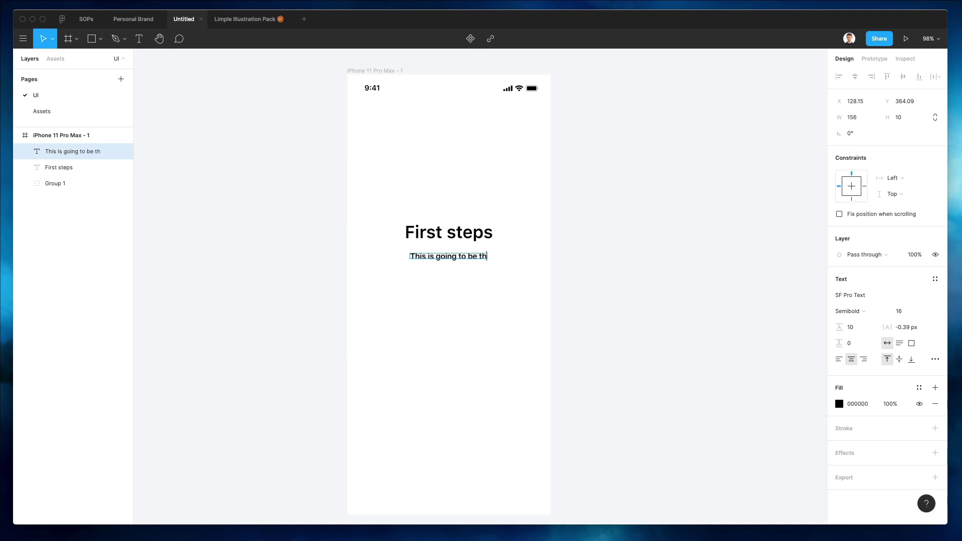
{"action": "type", "text": "e start of y"}
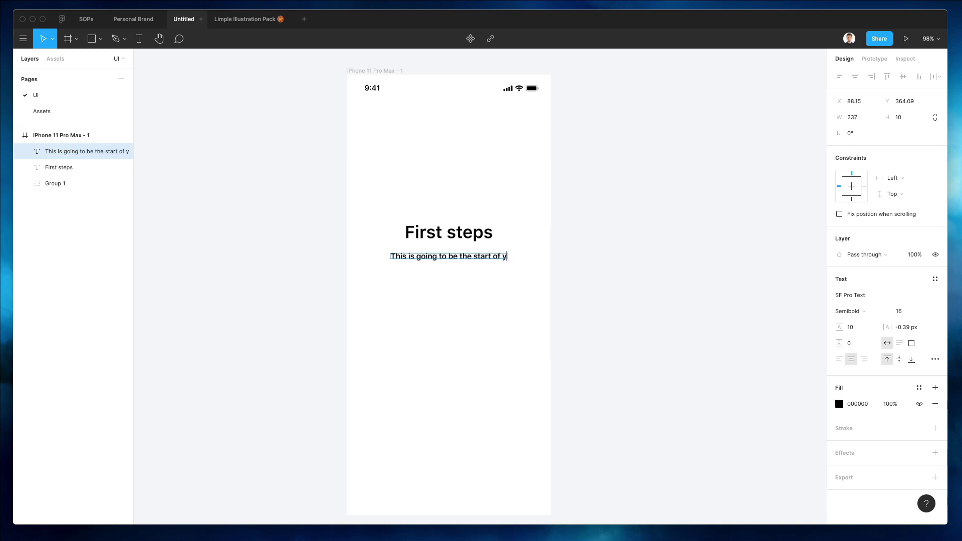
{"action": "type", "text": "our journey"}
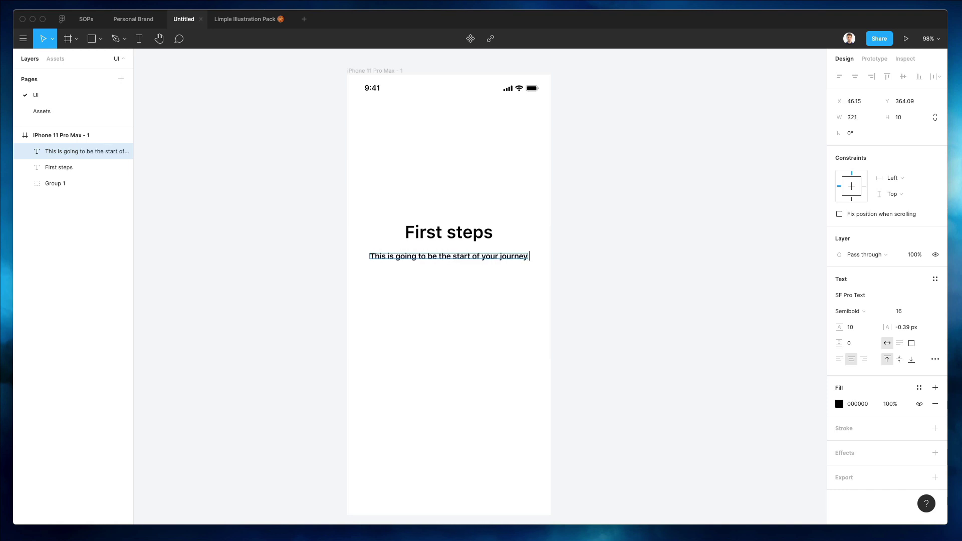
{"action": "type", "text": " inside our ap"}
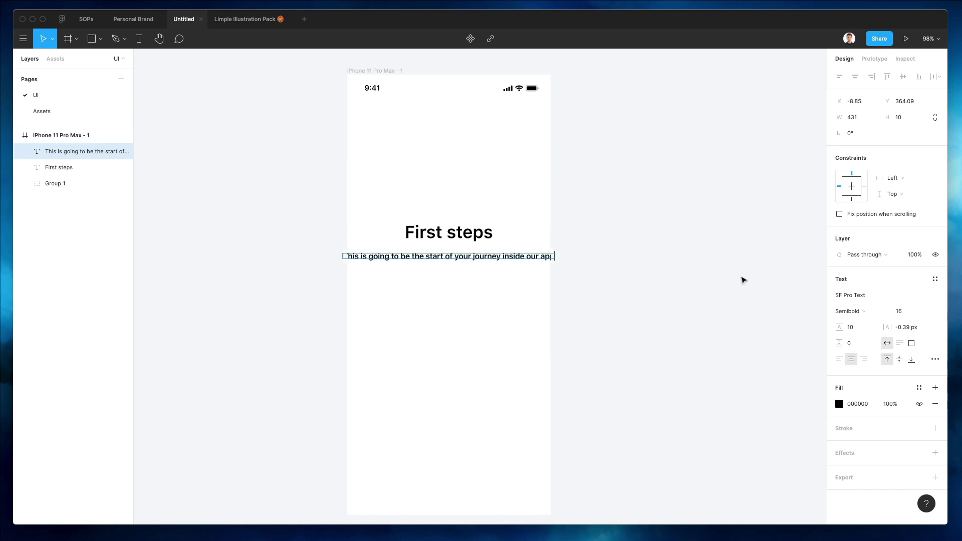
{"action": "key", "text": "Escape"}
Step: Narrow the description text box to about 314 px, with line height 35 and Medium weight
{"action": "left_click_drag", "start_coordinate": [553, 260], "coordinate": [525, 257]}
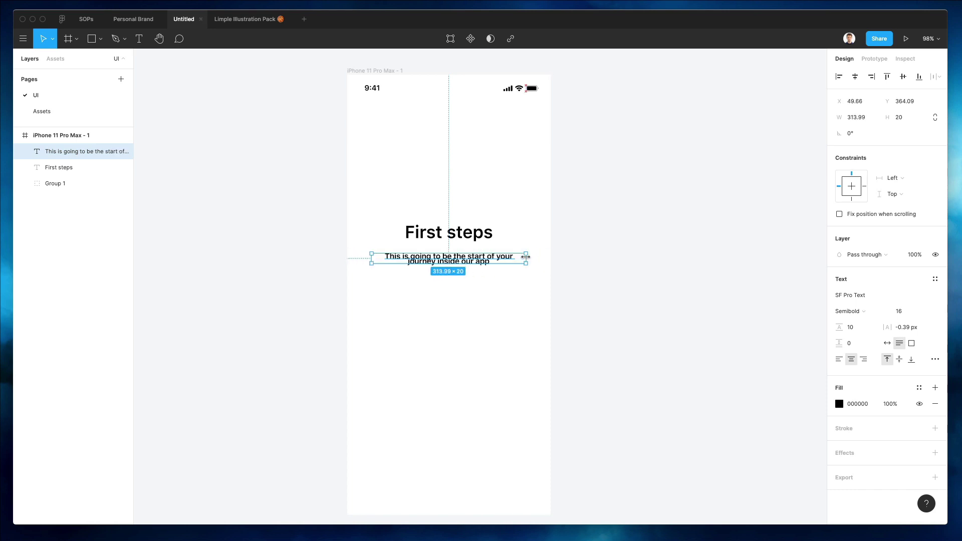
{"action": "left_click_drag", "start_coordinate": [835, 329], "coordinate": [862, 328]}
{"action": "left_click", "coordinate": [848, 313]}
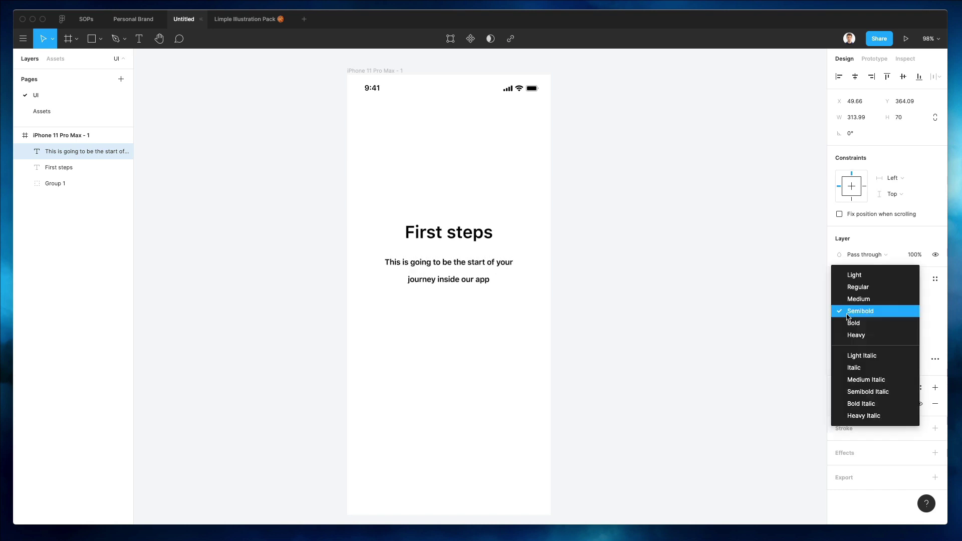
{"action": "left_click", "coordinate": [859, 301]}
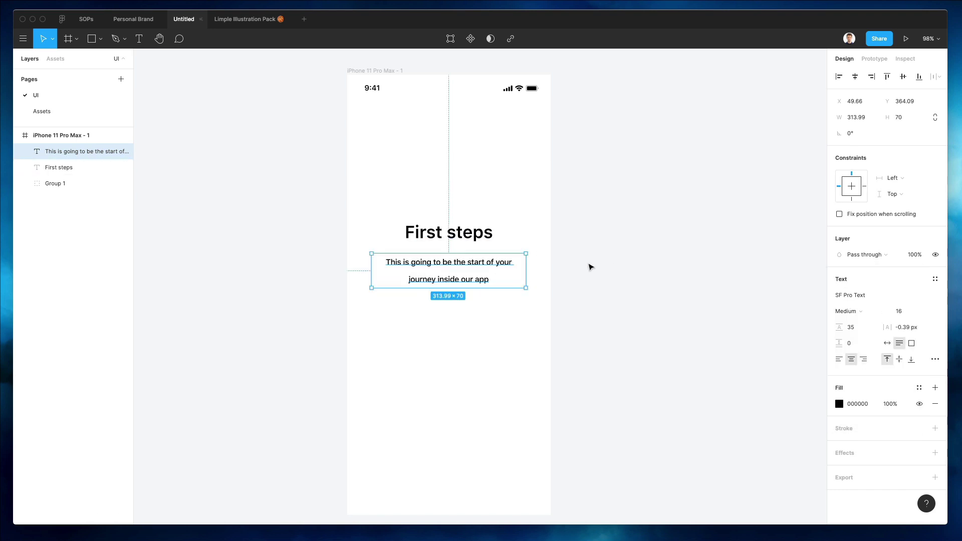
Step: Colour the description text grey 616161 and tighten its line height slightly
{"action": "left_click", "coordinate": [840, 404]}
{"action": "left_click", "coordinate": [718, 350]}
{"action": "left_click_drag", "start_coordinate": [708, 352], "coordinate": [685, 353]}
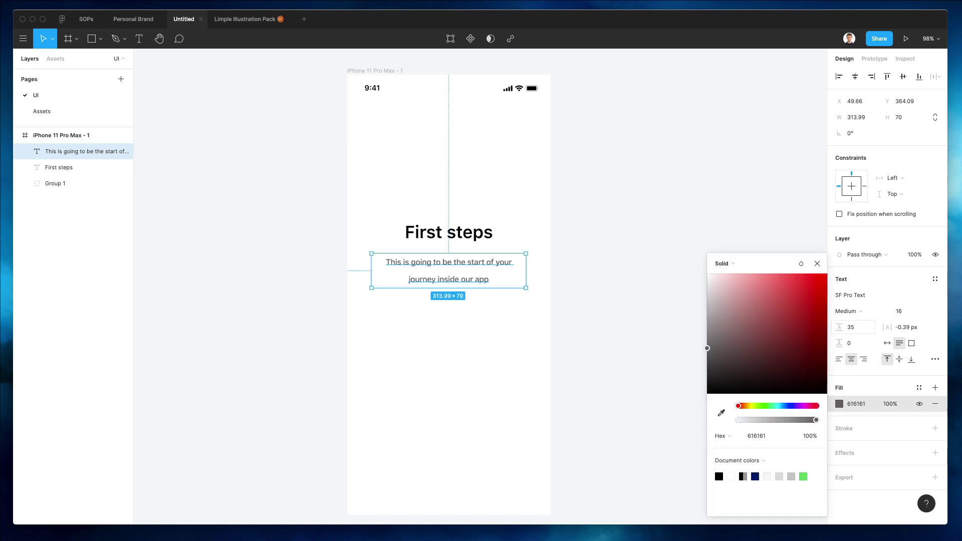
{"action": "left_click_drag", "start_coordinate": [839, 327], "coordinate": [835, 327]}
Step: Move the heading and description together straight down to around the vertical middle of the phone frame
{"action": "left_click", "coordinate": [531, 218]}
{"action": "left_click_drag", "start_coordinate": [521, 203], "coordinate": [371, 293]}
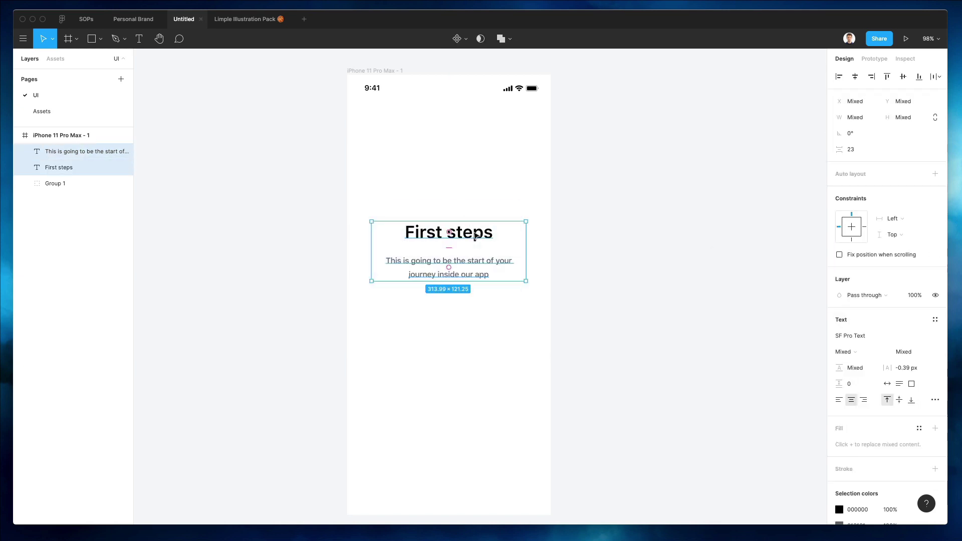
{"action": "left_click_drag", "start_coordinate": [475, 234], "coordinate": [476, 279]}
Step: Set the "First steps" heading's font size to 31
{"action": "left_click", "coordinate": [494, 262]}
{"action": "left_click", "coordinate": [493, 271]}
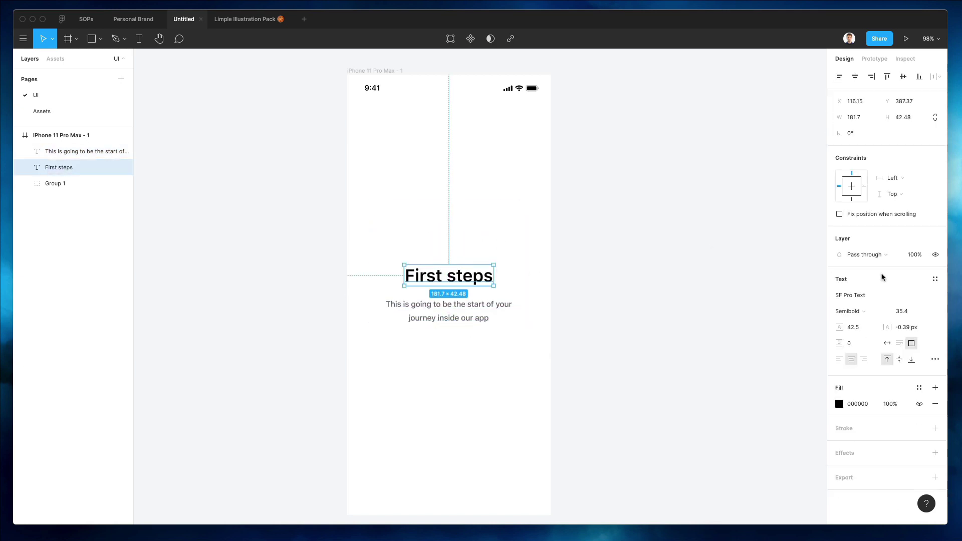
{"action": "left_click", "coordinate": [902, 312]}
{"action": "type", "text": "30"}
{"action": "key", "text": "Return"}
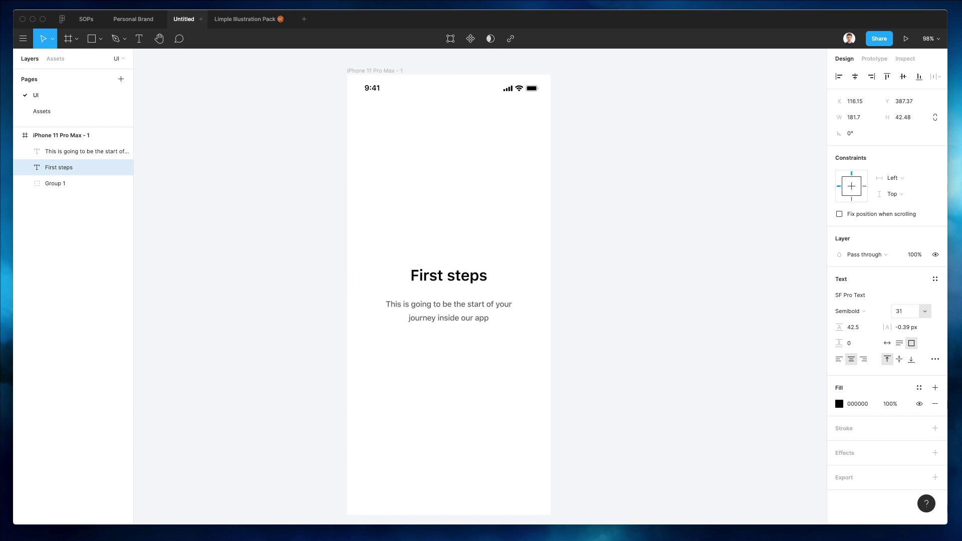
{"action": "left_click", "coordinate": [526, 298]}
Step: Set the "First steps" heading to font size 27 and Bold weight
{"action": "scroll", "coordinate": [522, 249], "scroll_direction": "up", "scroll_amount": 1}
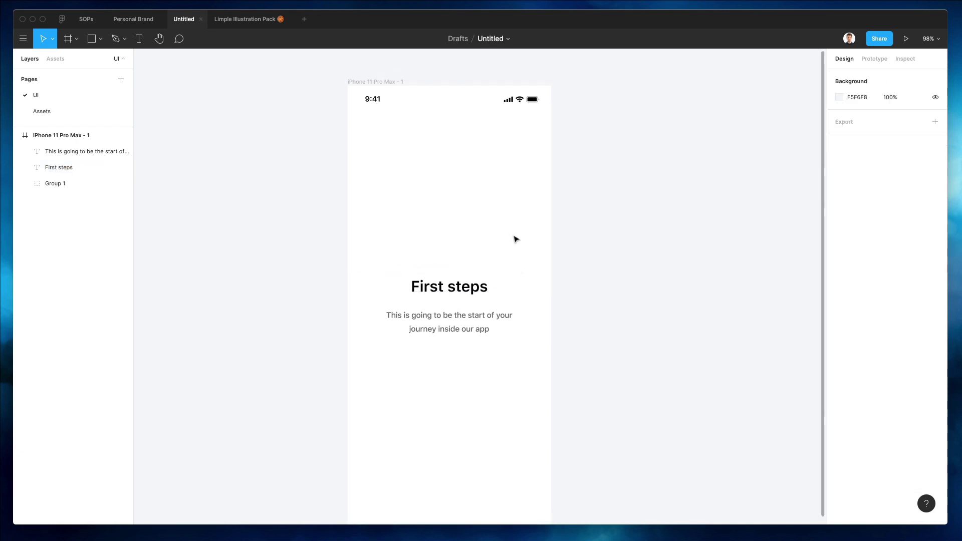
{"action": "left_click", "coordinate": [475, 284]}
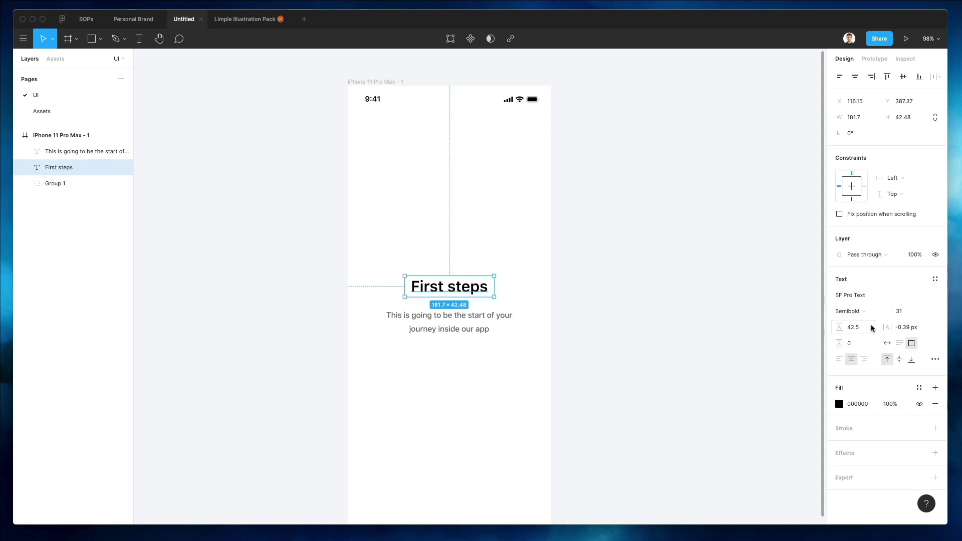
{"action": "left_click", "coordinate": [900, 312]}
{"action": "type", "text": "27"}
{"action": "key", "text": "Return"}
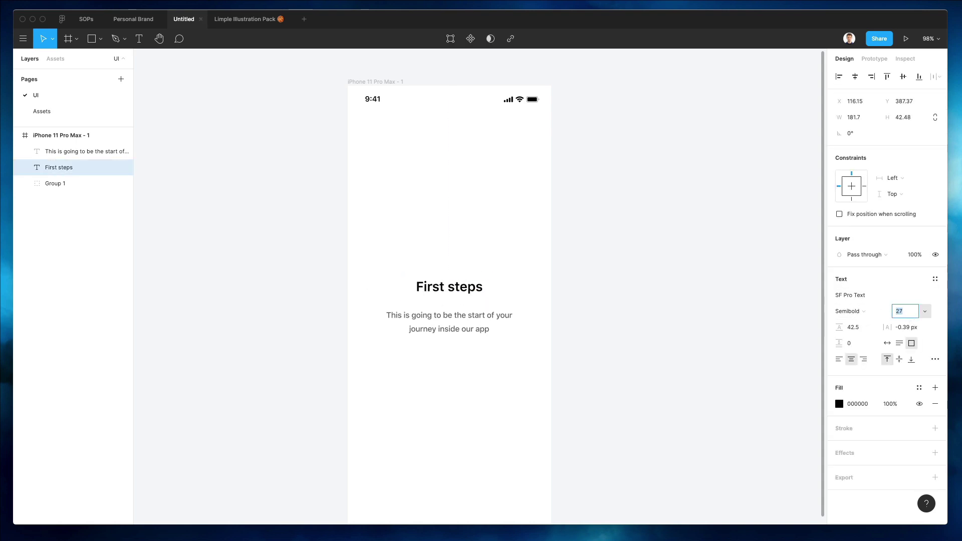
{"action": "left_click", "coordinate": [852, 311]}
{"action": "left_click", "coordinate": [854, 324]}
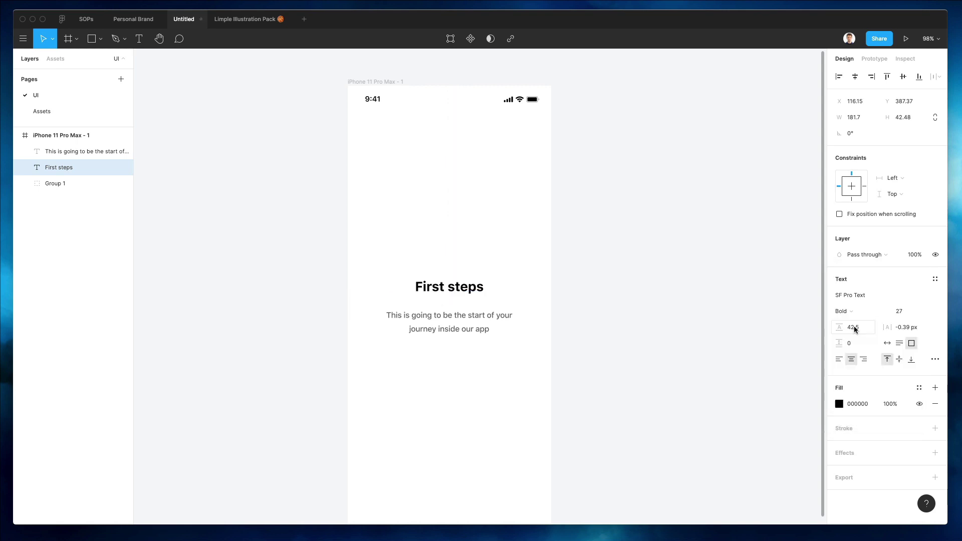
Step: Draw a thin bar about 60 × 5 px below the status bar and duplicate it into an evenly spaced row of three
{"action": "left_click", "coordinate": [549, 284]}
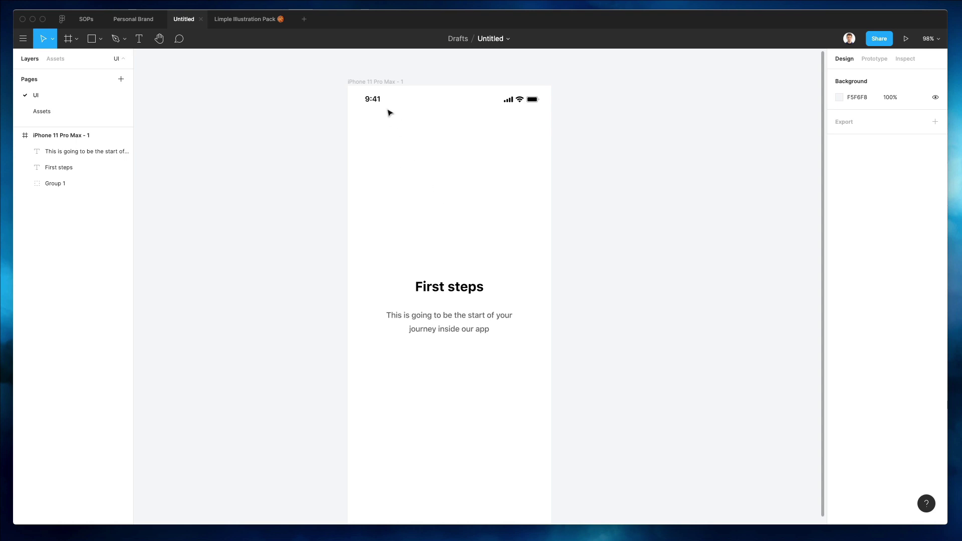
{"action": "key", "text": "r"}
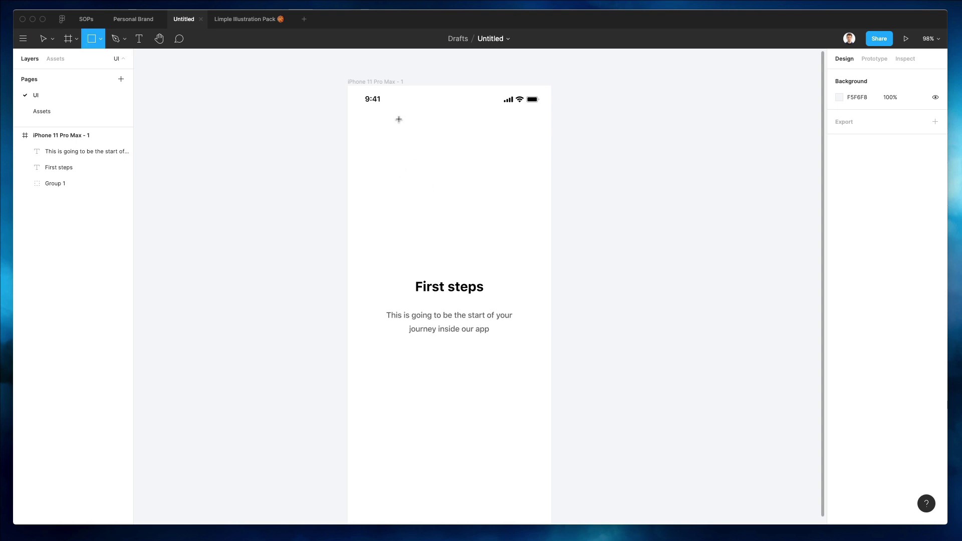
{"action": "left_click_drag", "start_coordinate": [399, 119], "coordinate": [421, 131]}
{"action": "scroll", "coordinate": [449, 121], "scroll_direction": "down", "scroll_amount": 3}
{"action": "scroll", "coordinate": [449, 122], "scroll_direction": "up", "scroll_amount": 10}
{"action": "scroll", "coordinate": [366, 129], "scroll_direction": "down", "scroll_amount": 4}
{"action": "key", "text": "super+d"}
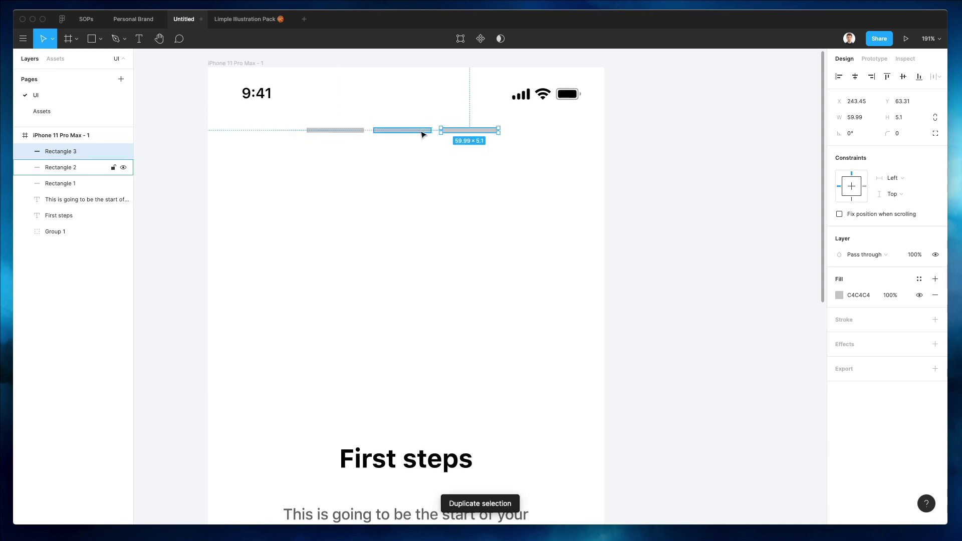
Step: Round the corners of all three progress bars to a radius of 28
{"action": "left_click_drag", "start_coordinate": [265, 119], "coordinate": [604, 165]}
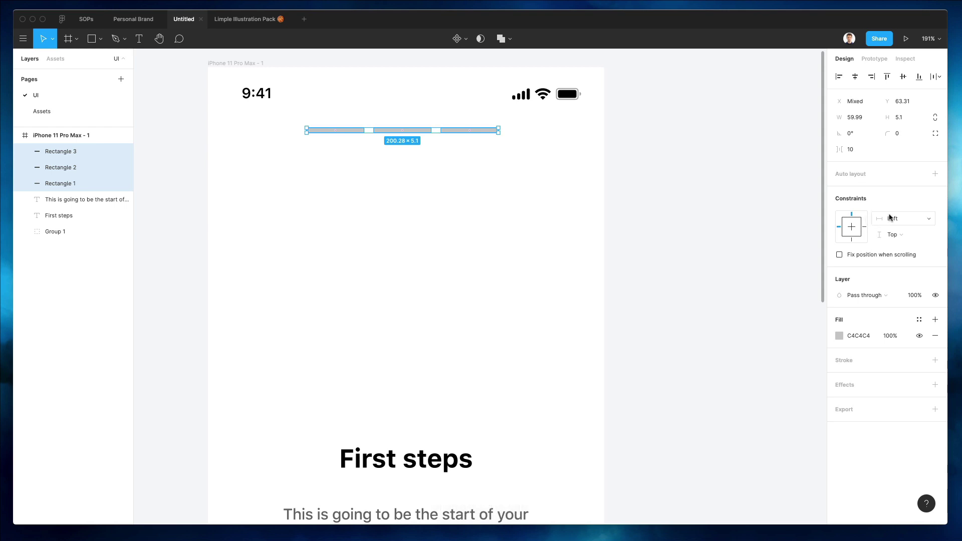
{"action": "left_click_drag", "start_coordinate": [888, 134], "coordinate": [939, 132]}
{"action": "left_click", "coordinate": [436, 225]}
Step: Fill the first progress bar with blue 0038FF and shift its hue to 0066FF
{"action": "left_click", "coordinate": [341, 129]}
{"action": "scroll", "coordinate": [346, 136], "scroll_direction": "down", "scroll_amount": 3}
{"action": "left_click", "coordinate": [840, 296]}
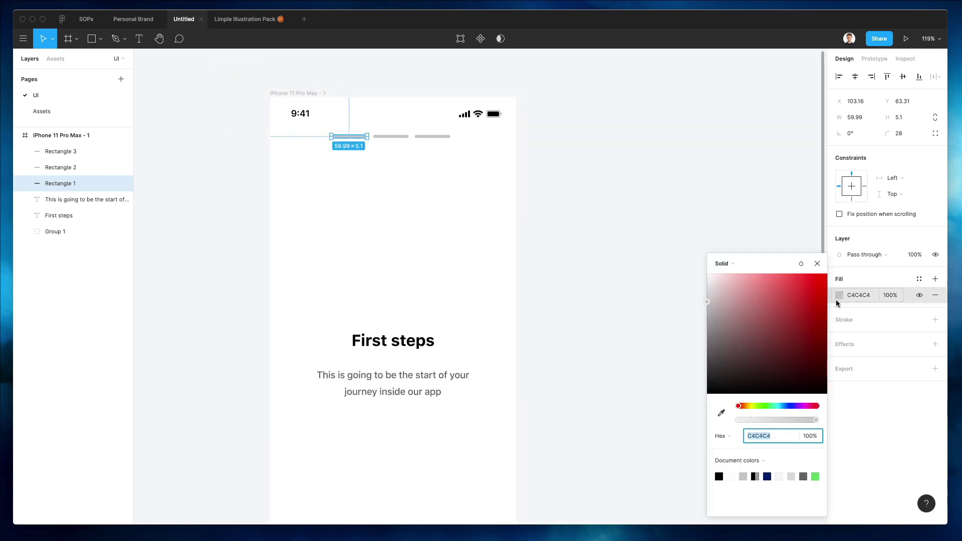
{"action": "type", "text": "0038FF"}
{"action": "key", "text": "Return"}
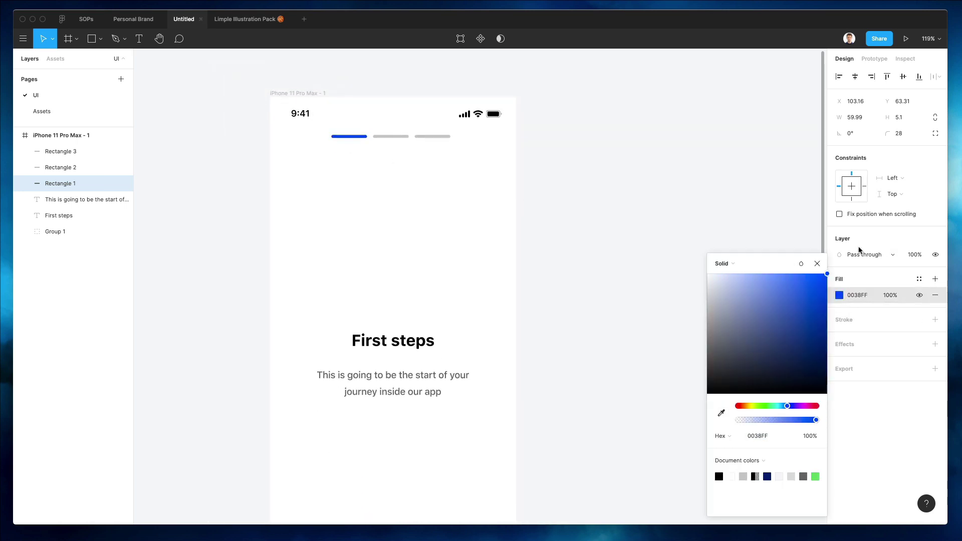
{"action": "left_click", "coordinate": [787, 407]}
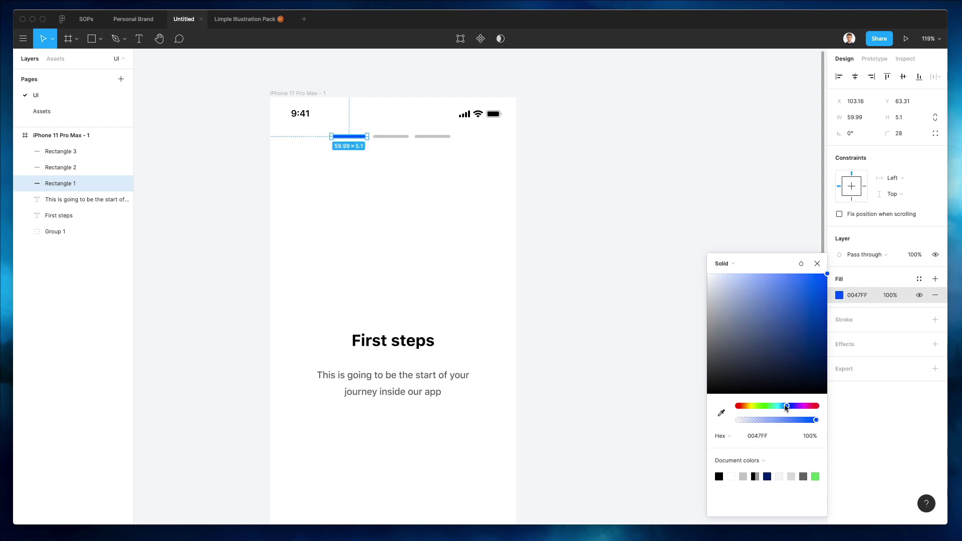
{"action": "left_click_drag", "start_coordinate": [786, 407], "coordinate": [785, 407]}
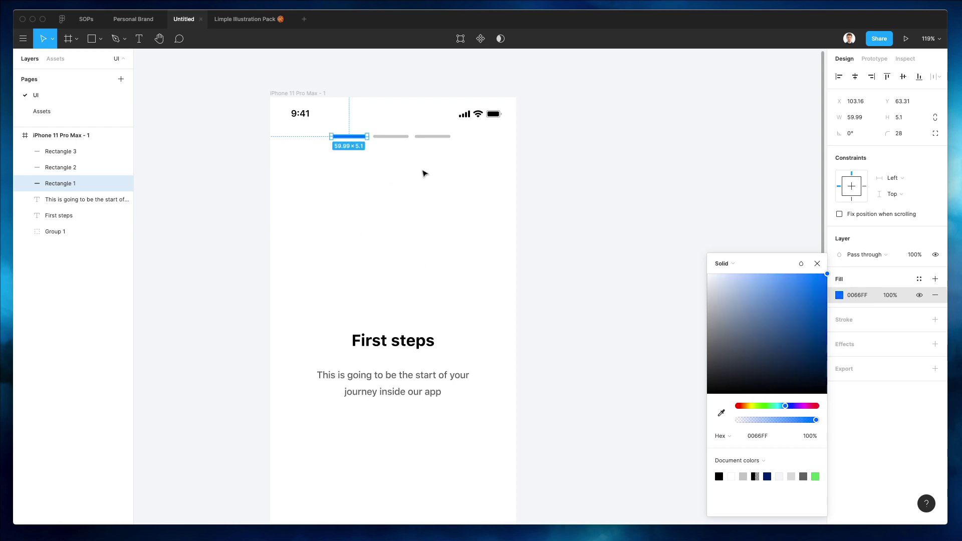
Step: Sample the first bar's blue for the other two progress bars and lighten it to pale grey-blue D2DCEA
{"action": "left_click_drag", "start_coordinate": [398, 156], "coordinate": [439, 132]}
{"action": "key", "text": "i"}
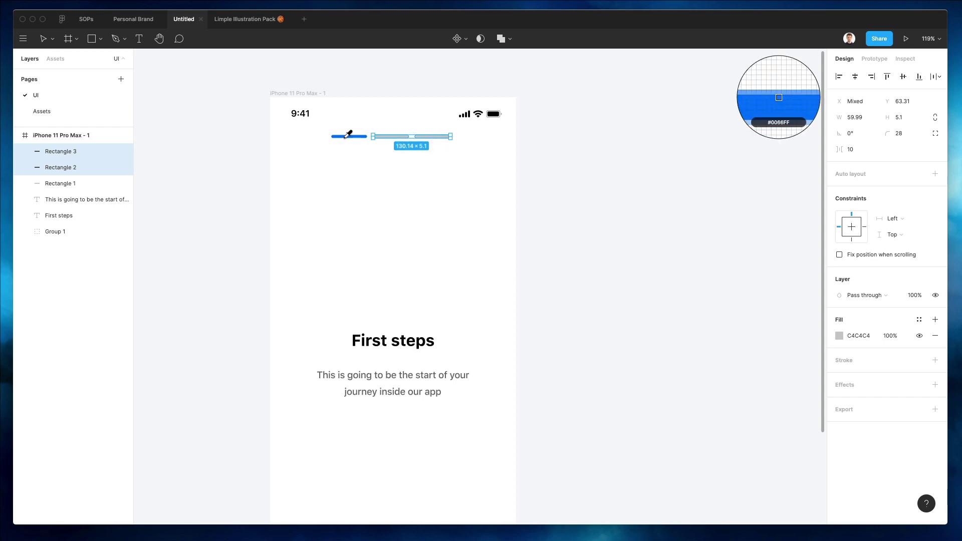
{"action": "left_click", "coordinate": [345, 138]}
{"action": "left_click", "coordinate": [837, 339]}
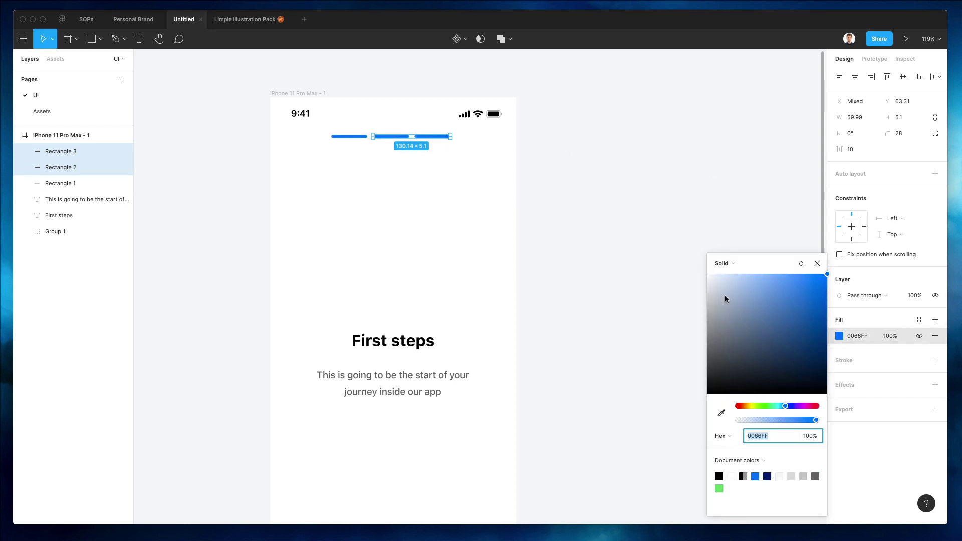
{"action": "left_click", "coordinate": [715, 277]}
{"action": "left_click_drag", "start_coordinate": [711, 279], "coordinate": [719, 287]}
{"action": "left_click", "coordinate": [458, 215]}
Step: Group the three progress bars at a height of 4 and centre the group horizontally in the phone frame
{"action": "left_click_drag", "start_coordinate": [461, 169], "coordinate": [295, 141]}
{"action": "key", "text": "ctrl+g"}
{"action": "left_click", "coordinate": [856, 76]}
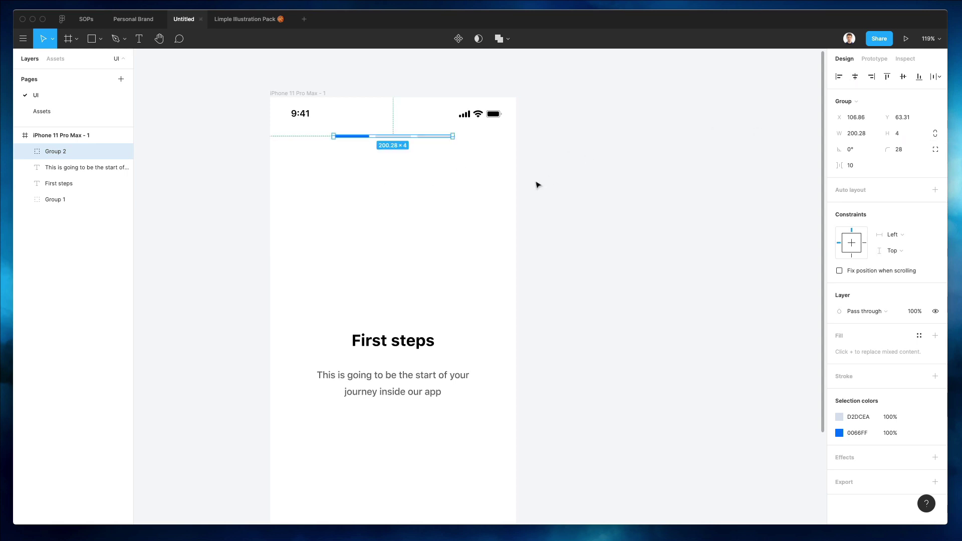
{"action": "left_click", "coordinate": [448, 181]}
{"action": "left_click", "coordinate": [416, 138]}
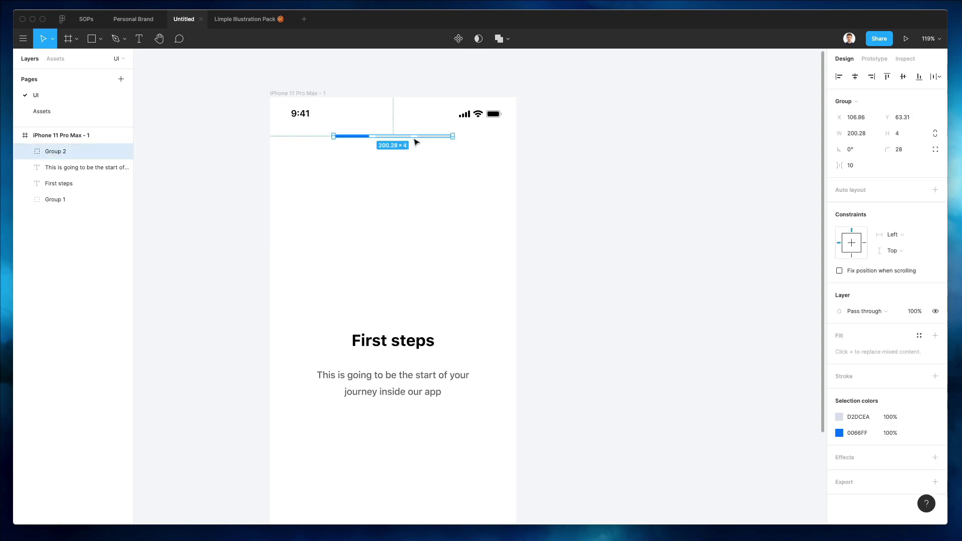
{"action": "left_click", "coordinate": [462, 163]}
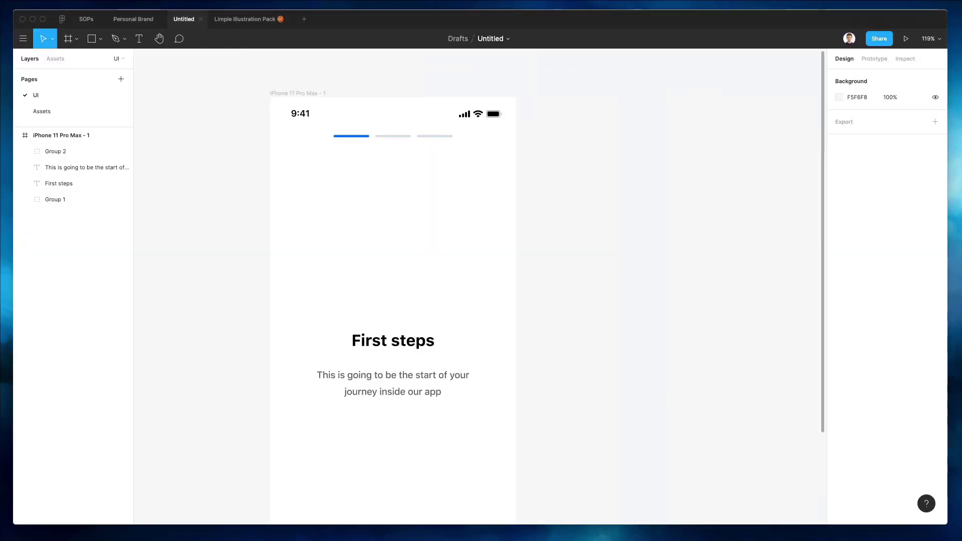
Step: Switch to Nucleo, search for "close" and place the 48 px close icon in the phone frame below the clock
{"action": "left_click_drag", "start_coordinate": [223, 173], "coordinate": [427, 210]}
{"action": "double_click", "coordinate": [173, 231]}
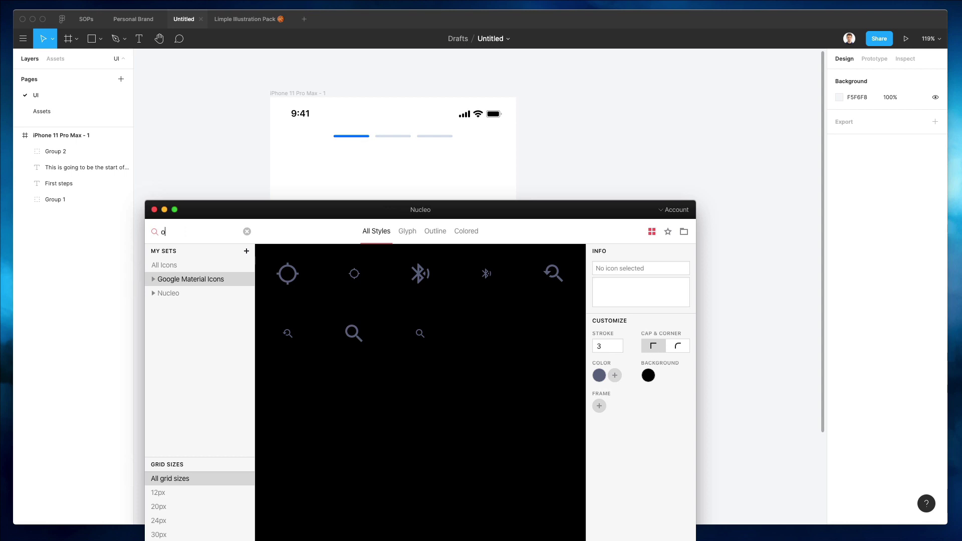
{"action": "key", "text": "BackSpace"}
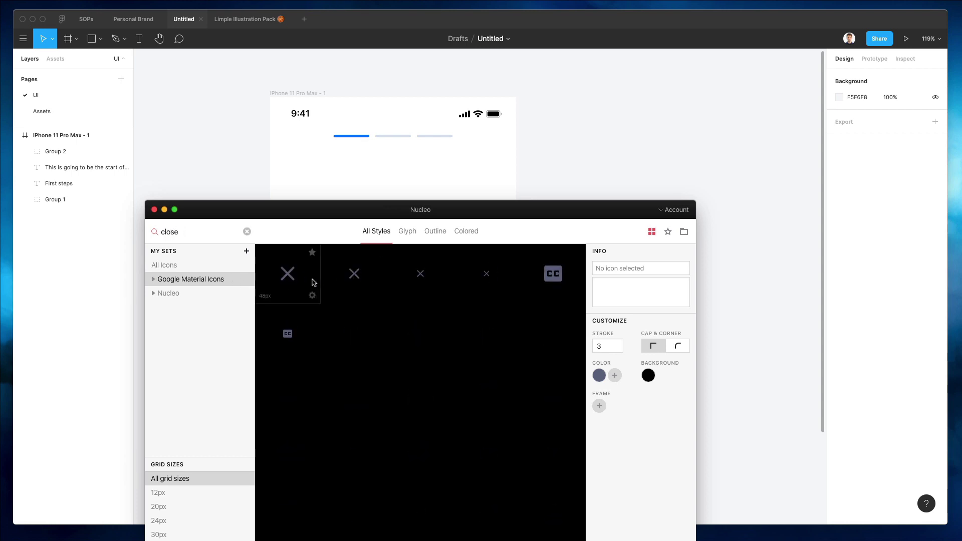
{"action": "left_click_drag", "start_coordinate": [305, 125], "coordinate": [291, 135]}
{"action": "scroll", "coordinate": [309, 126], "scroll_direction": "up", "scroll_amount": 5}
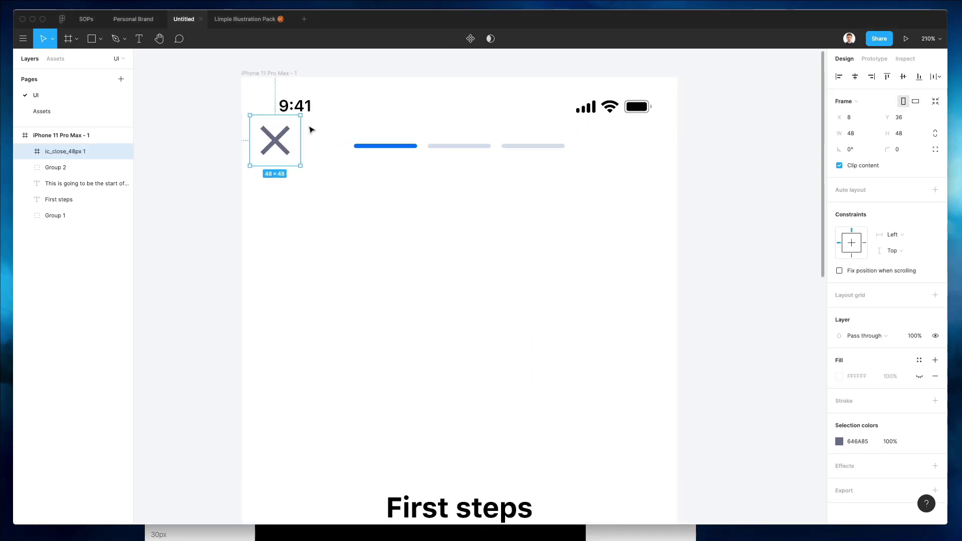
Step: Ungroup the close icon from its 48 px frame and scale it down to about 19 × 19 px beside the progress bars
{"action": "key", "text": "shift+super+g"}
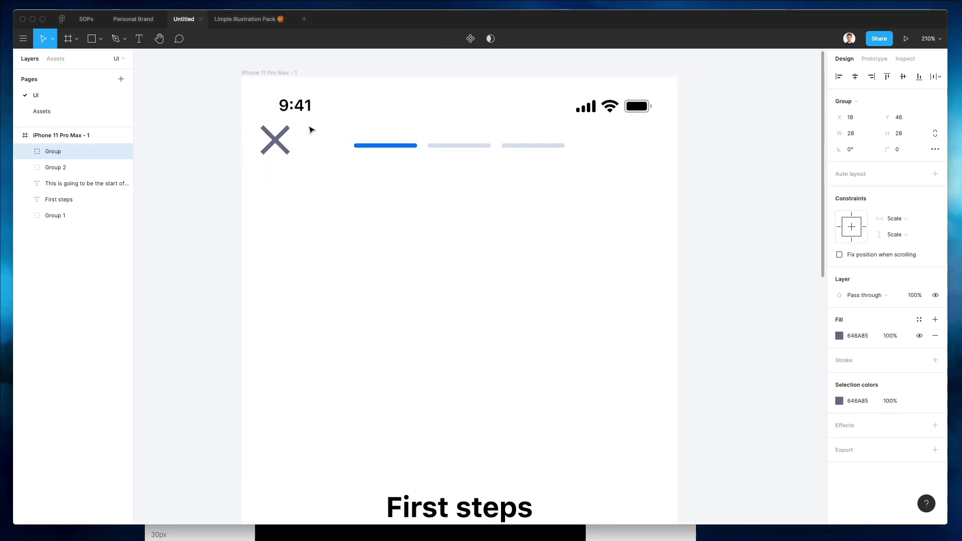
{"action": "key", "text": "k"}
{"action": "left_click_drag", "start_coordinate": [293, 126], "coordinate": [275, 148]}
{"action": "scroll", "coordinate": [286, 149], "scroll_direction": "down", "scroll_amount": 4}
{"action": "left_click", "coordinate": [308, 162]}
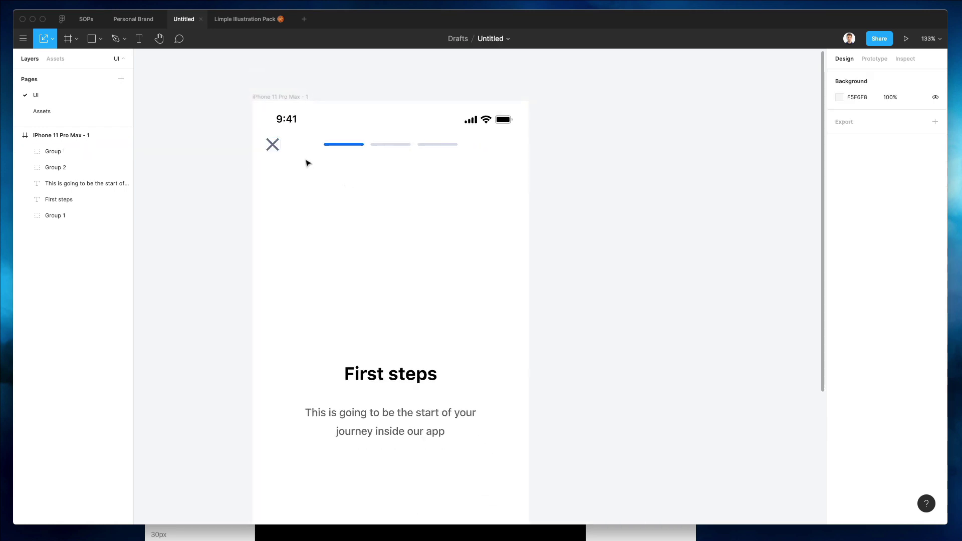
Step: Fill the close icon with the black sampled from the battery icon
{"action": "left_click", "coordinate": [275, 149]}
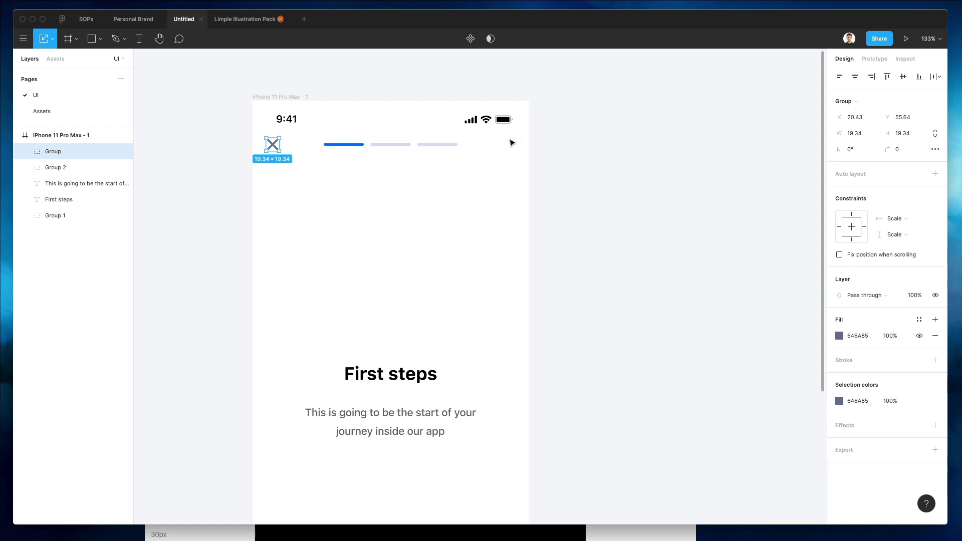
{"action": "key", "text": "i"}
{"action": "left_click", "coordinate": [503, 119]}
{"action": "left_click", "coordinate": [308, 164]}
Step: Recolour the close icon with the progress bar's blue 0066FF and mute it to a dark grey-blue
{"action": "left_click", "coordinate": [271, 145]}
{"action": "key", "text": "i"}
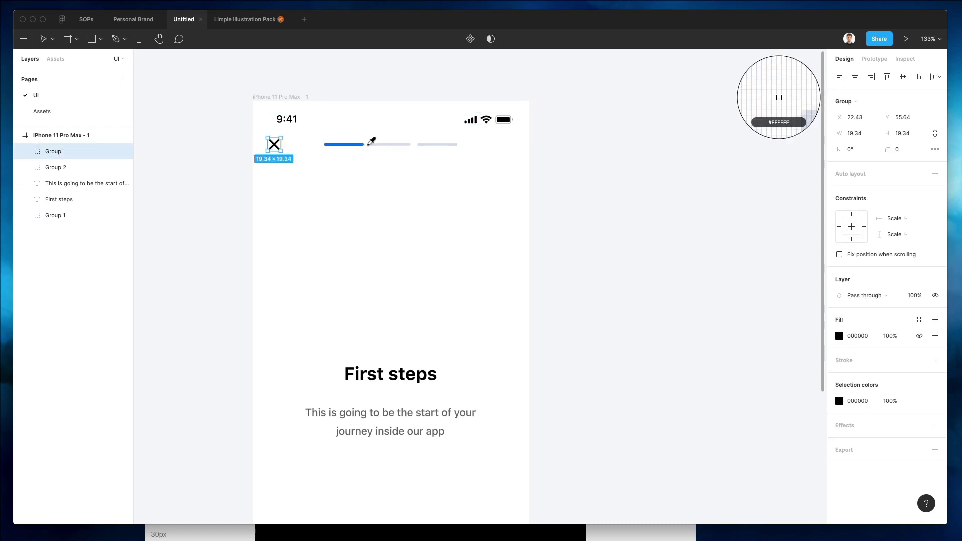
{"action": "left_click", "coordinate": [364, 144]}
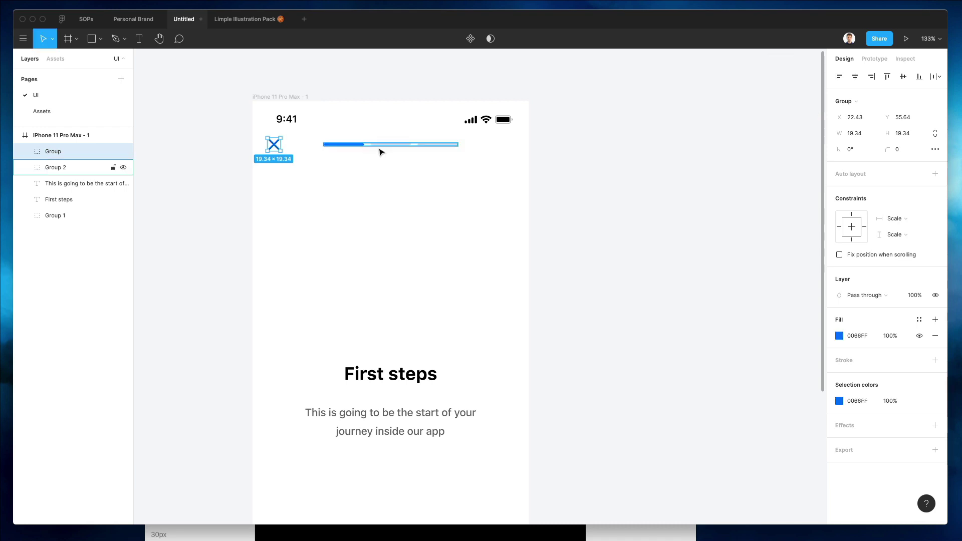
{"action": "left_click", "coordinate": [839, 335]}
{"action": "left_click_drag", "start_coordinate": [763, 310], "coordinate": [737, 341]}
{"action": "left_click", "coordinate": [454, 265]}
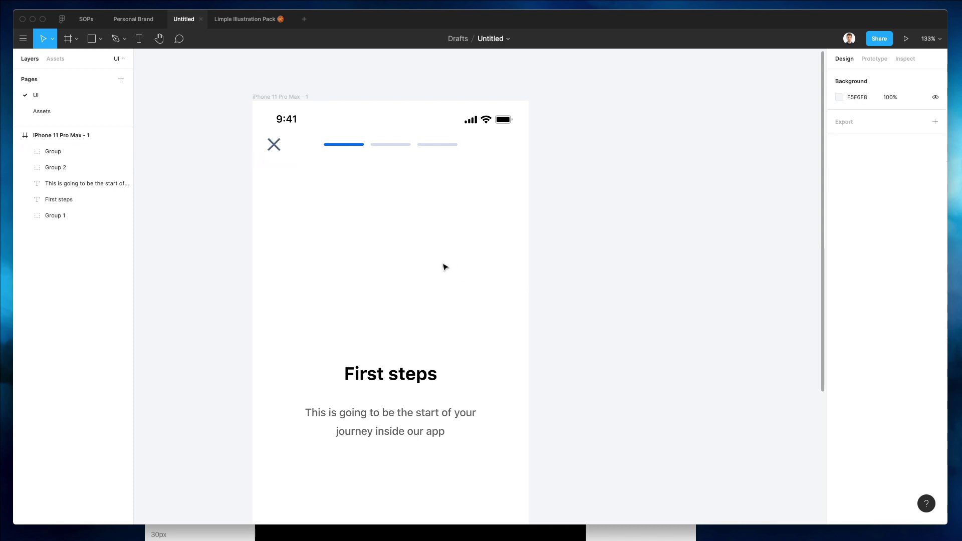
Step: Reduce the "First steps" heading's font size to 23
{"action": "scroll", "coordinate": [440, 261], "scroll_direction": "down", "scroll_amount": 2}
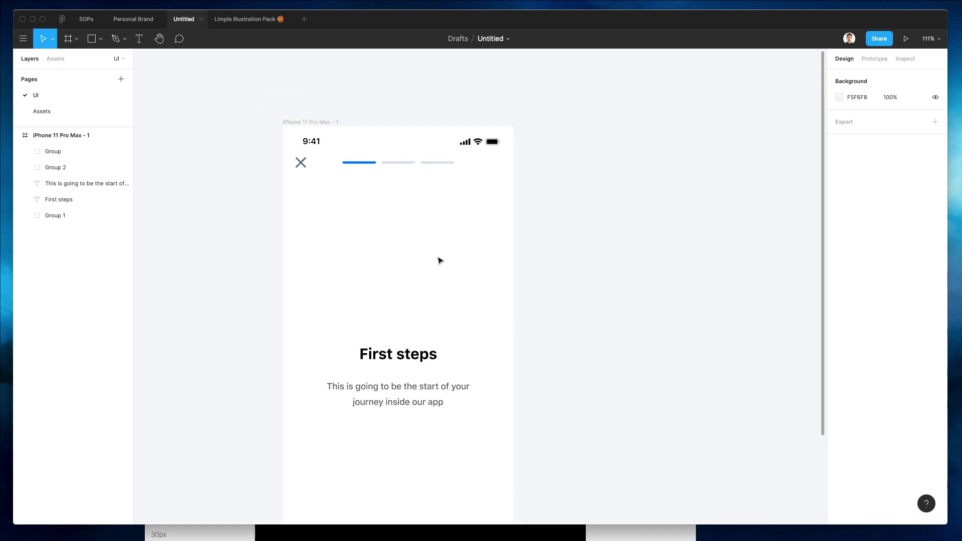
{"action": "scroll", "coordinate": [441, 260], "scroll_direction": "down", "scroll_amount": 3}
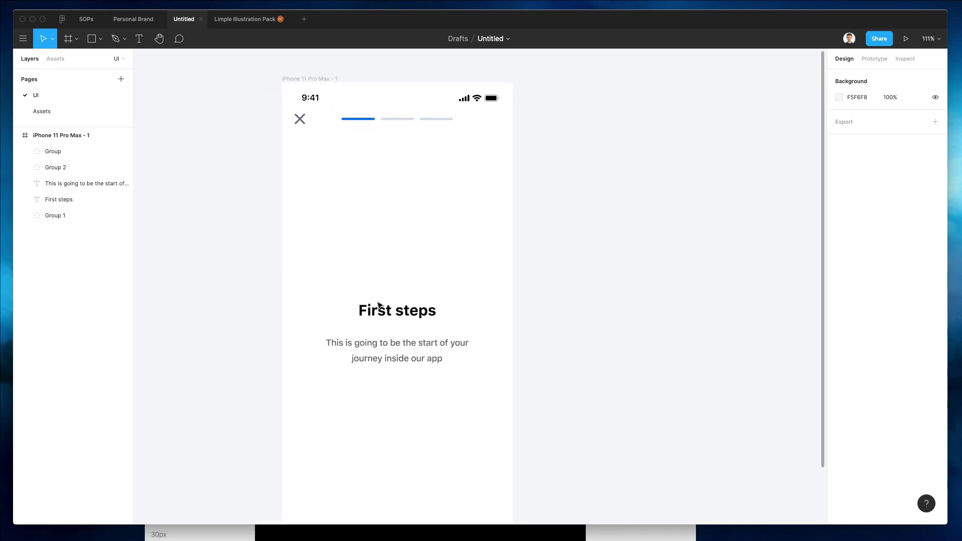
{"action": "left_click", "coordinate": [386, 311]}
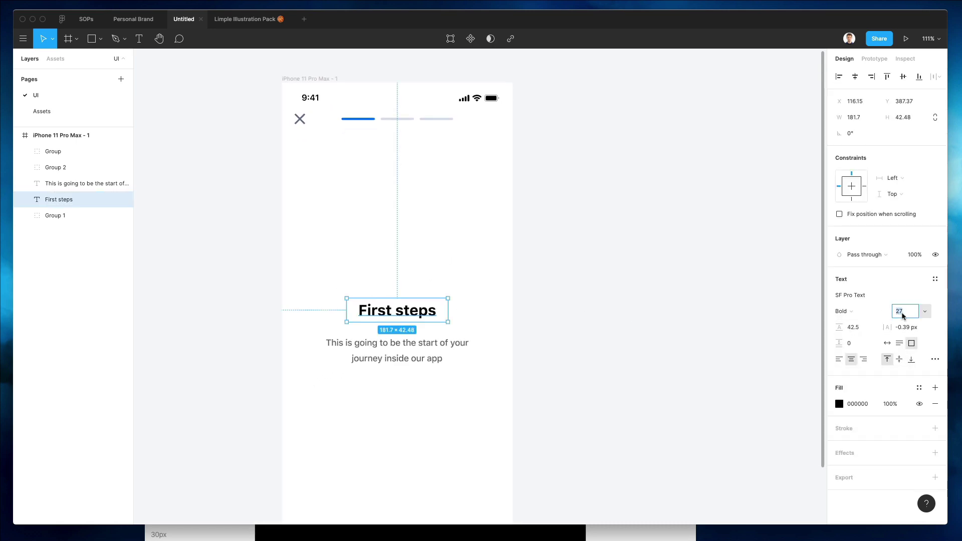
{"action": "key", "text": "Down"}
{"action": "key", "text": "Down"}
{"action": "key", "text": "Down"}
{"action": "key", "text": "Down"}
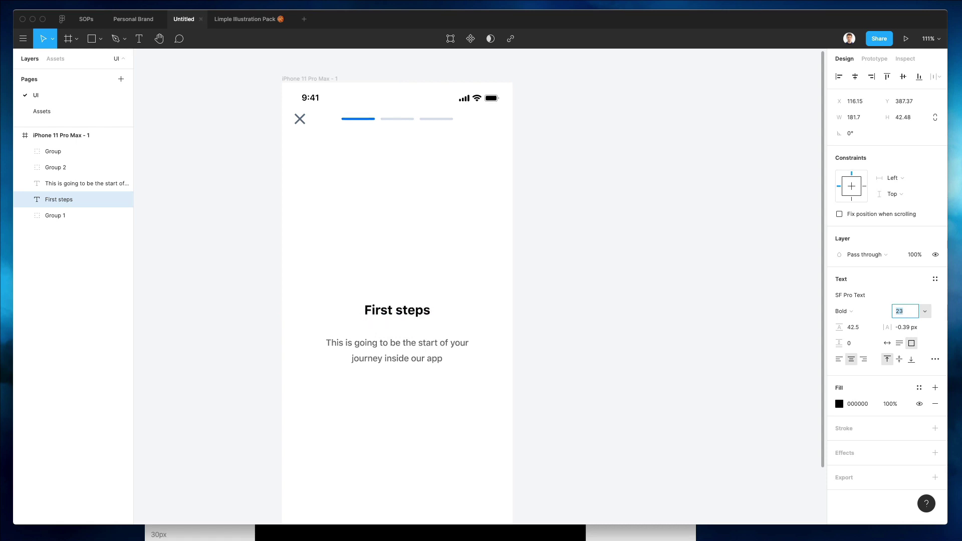
{"action": "left_click", "coordinate": [516, 247]}
Step: Nudge the "First steps" heading down 12 px, closer to the description
{"action": "left_click", "coordinate": [413, 300]}
{"action": "key", "text": "shift+Down"}
{"action": "key", "text": "Down"}
{"action": "key", "text": "Down"}
{"action": "scroll", "coordinate": [421, 302], "scroll_direction": "down", "scroll_amount": 3}
{"action": "left_click", "coordinate": [502, 305]}
Step: Move the heading and description together slightly down in the phone frame
{"action": "scroll", "coordinate": [502, 305], "scroll_direction": "down", "scroll_amount": 2}
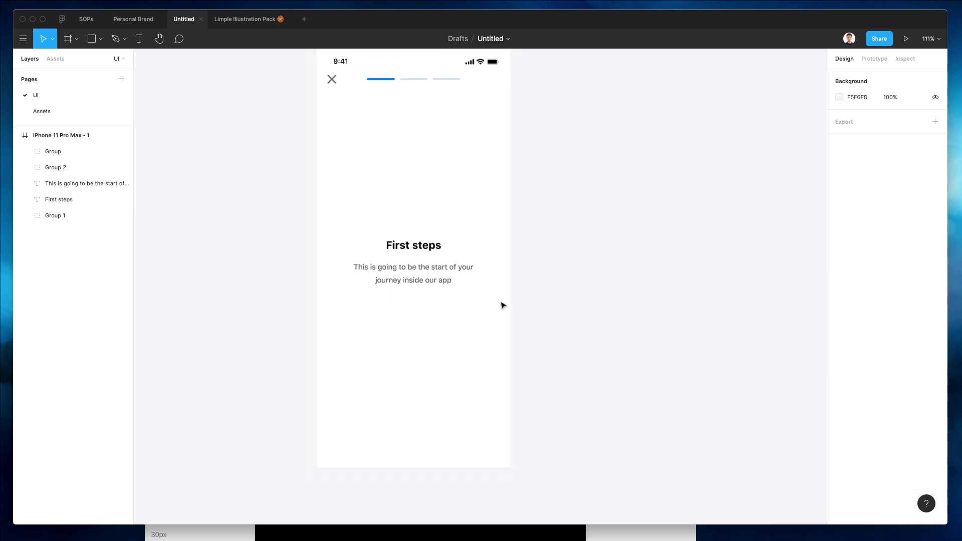
{"action": "scroll", "coordinate": [503, 304], "scroll_direction": "down", "scroll_amount": 2}
{"action": "left_click_drag", "start_coordinate": [359, 237], "coordinate": [480, 324]}
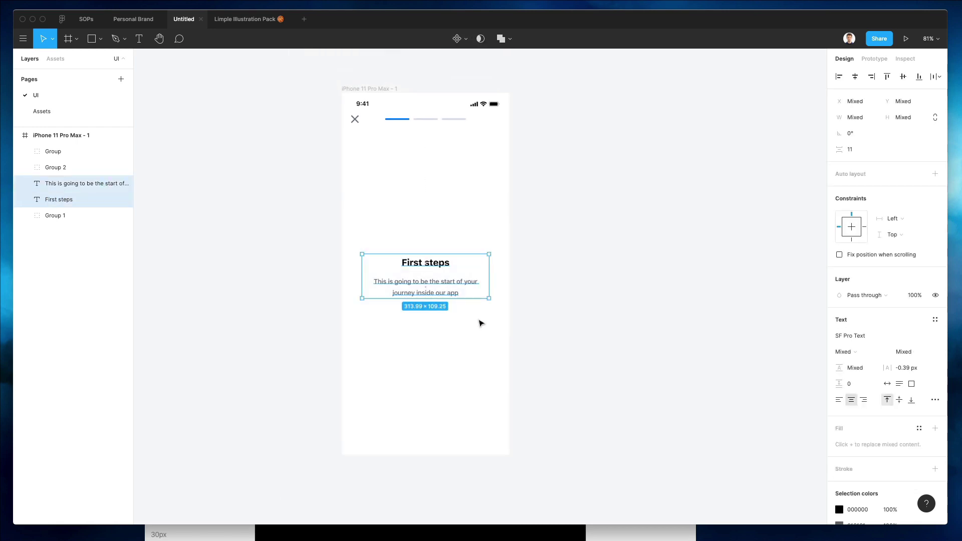
{"action": "left_click", "coordinate": [473, 243]}
Step: Draw a button rectangle about 367 × 58 px, centred near the bottom edge of the phone frame
{"action": "scroll", "coordinate": [458, 232], "scroll_direction": "down", "scroll_amount": 1}
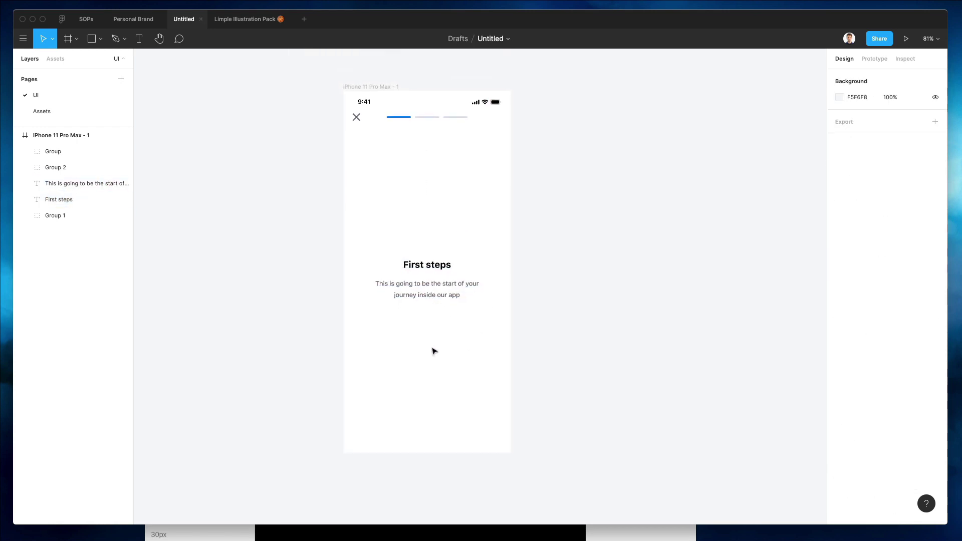
{"action": "scroll", "coordinate": [351, 100], "scroll_direction": "left", "scroll_amount": 1}
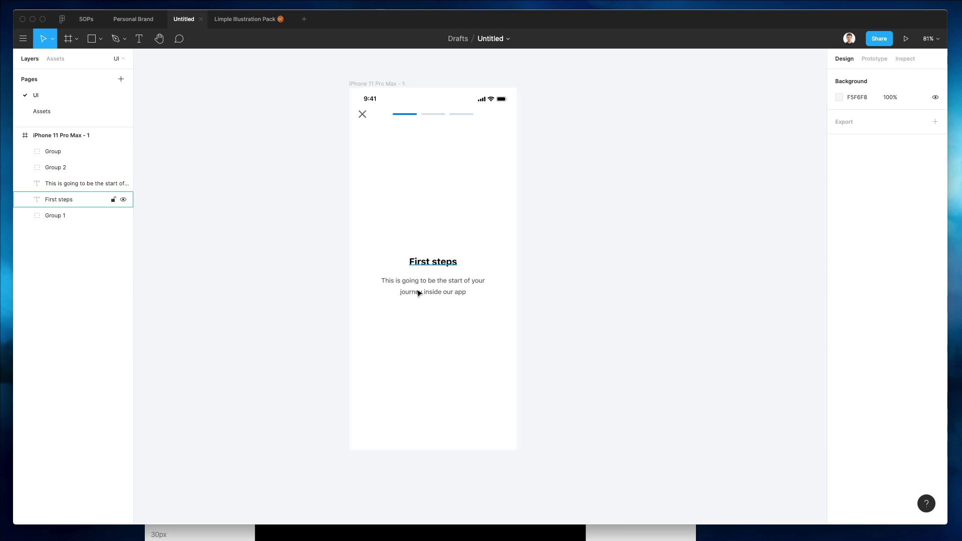
{"action": "scroll", "coordinate": [408, 325], "scroll_direction": "left", "scroll_amount": 1}
{"action": "key", "text": "r"}
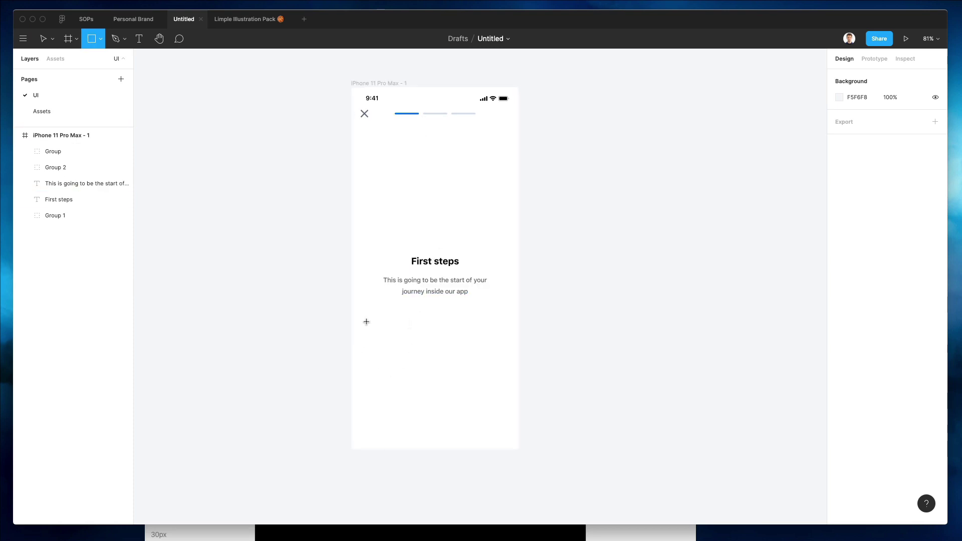
{"action": "mouse_move", "coordinate": [361, 118]}
{"action": "left_mouse_down"}
{"action": "mouse_move", "coordinate": [513, 146]}
{"action": "mouse_move", "coordinate": [481, 421]}
{"action": "left_mouse_up"}
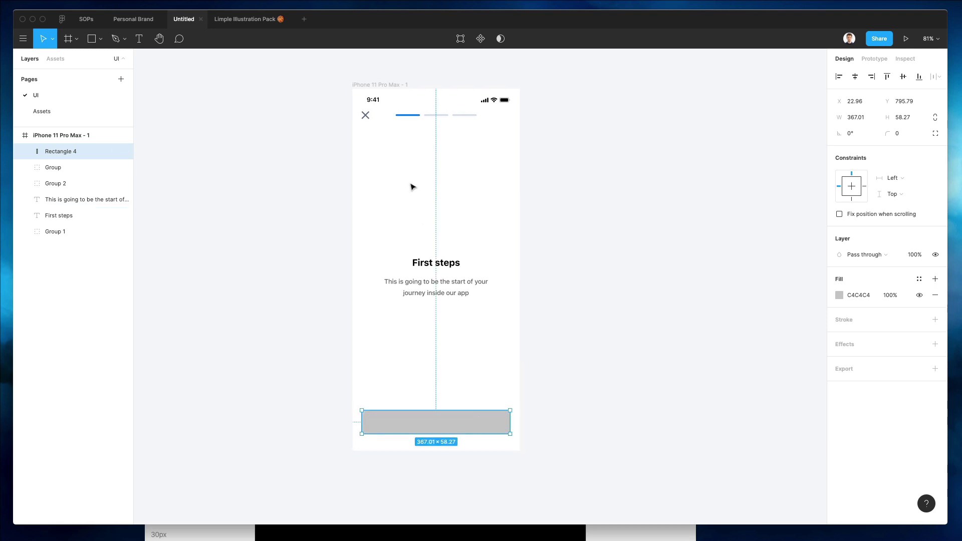
Step: Fill the button rectangle with the progress bar's blue 0066FF and round its corners to a radius of 9
{"action": "key", "text": "i"}
{"action": "left_click", "coordinate": [405, 114]}
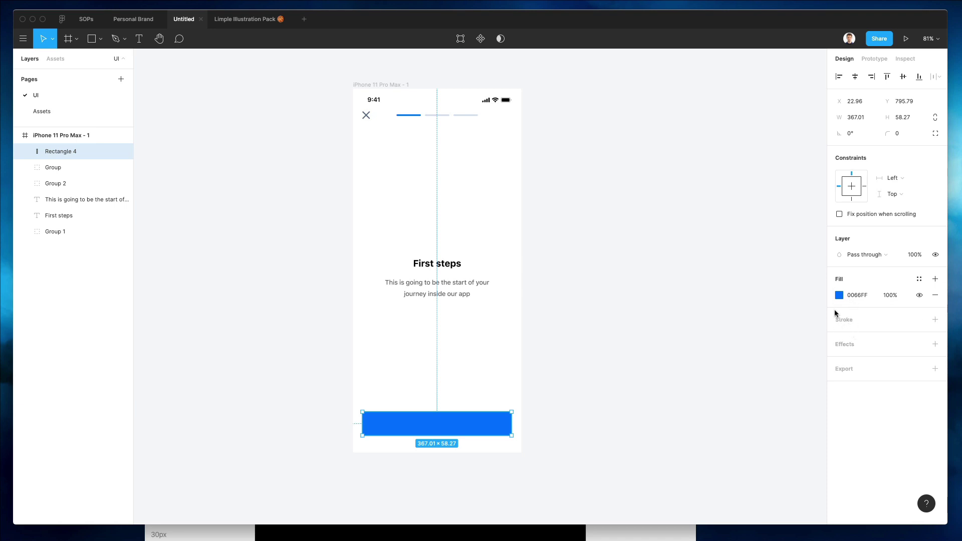
{"action": "scroll", "coordinate": [447, 318], "scroll_direction": "up", "scroll_amount": 5}
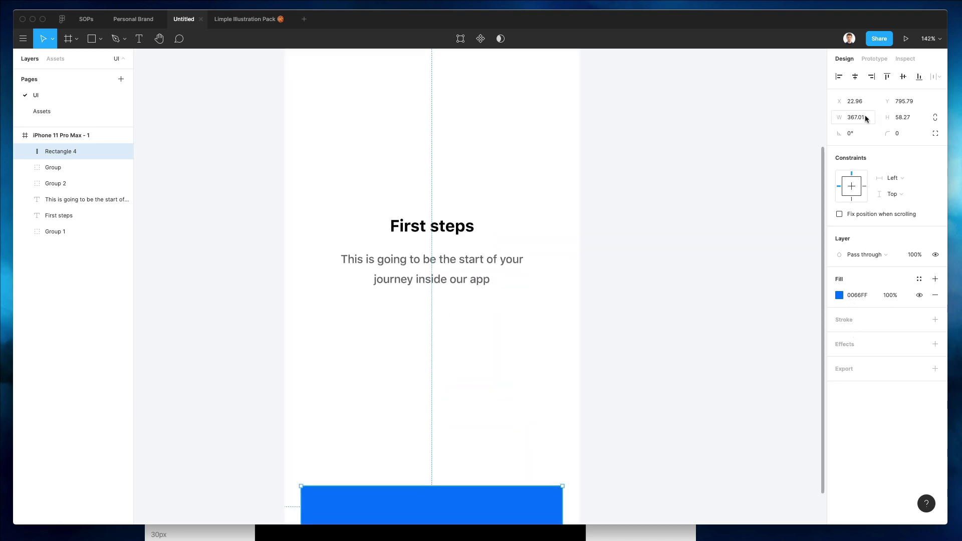
{"action": "left_click_drag", "start_coordinate": [888, 133], "coordinate": [922, 133]}
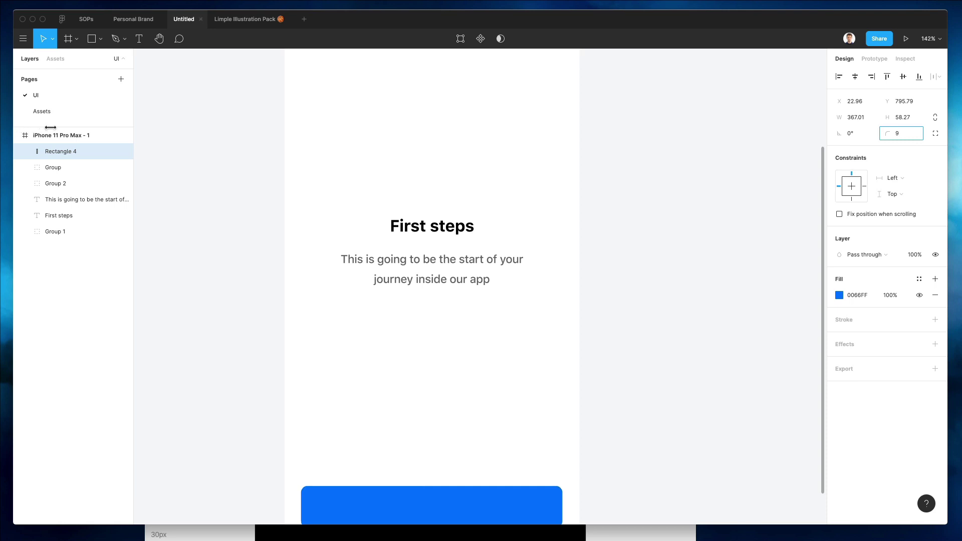
{"action": "left_click", "coordinate": [573, 298]}
{"action": "scroll", "coordinate": [574, 297], "scroll_direction": "down", "scroll_amount": 3}
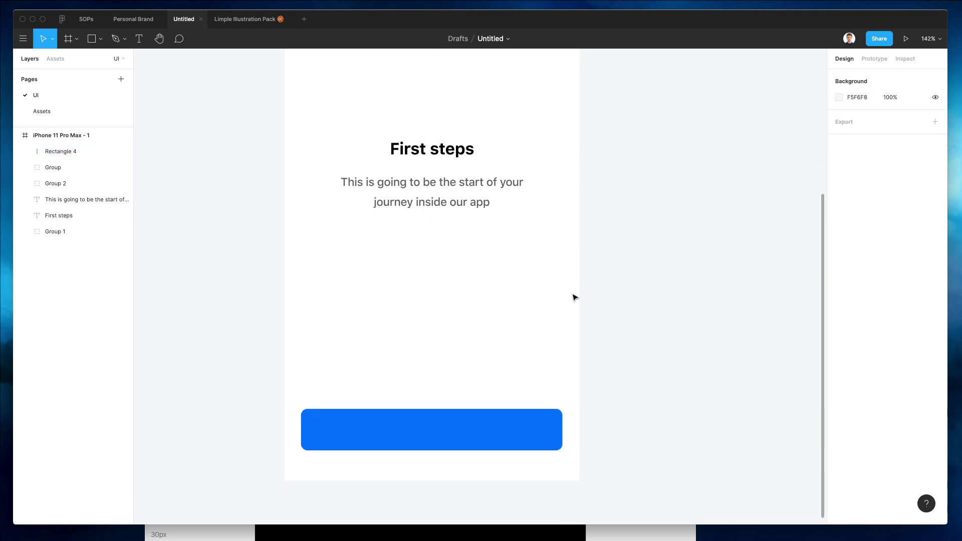
Step: Duplicate the description text onto the blue button and change the copy's wording to "Get Started"
{"action": "scroll", "coordinate": [574, 298], "scroll_direction": "down", "scroll_amount": 3}
{"action": "left_click_drag", "start_coordinate": [413, 178], "coordinate": [487, 397]}
{"action": "left_click", "coordinate": [523, 173]}
{"action": "double_click", "coordinate": [484, 394]}
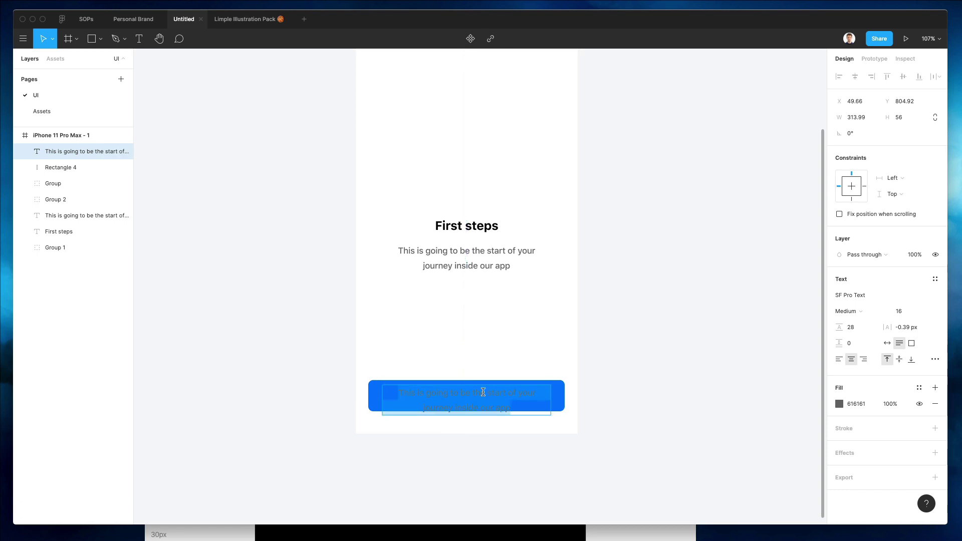
{"action": "type", "text": "Get Started"}
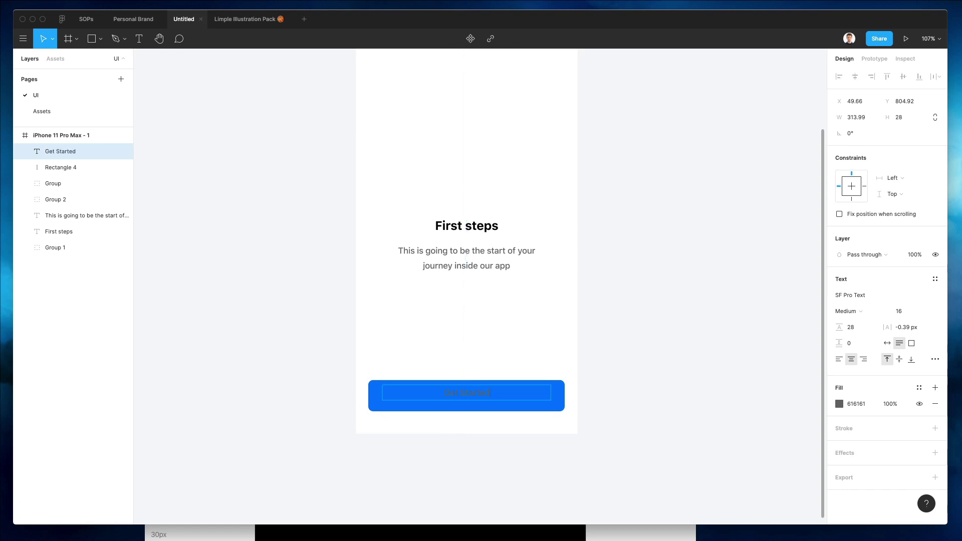
Step: Colour the "Get Started" label white (FFFFFF) and set its font weight to Bold
{"action": "key", "text": "super+a"}
{"action": "key", "text": "ctrl+c"}
{"action": "left_click", "coordinate": [491, 344]}
{"action": "key", "text": "Escape"}
{"action": "left_click", "coordinate": [863, 311]}
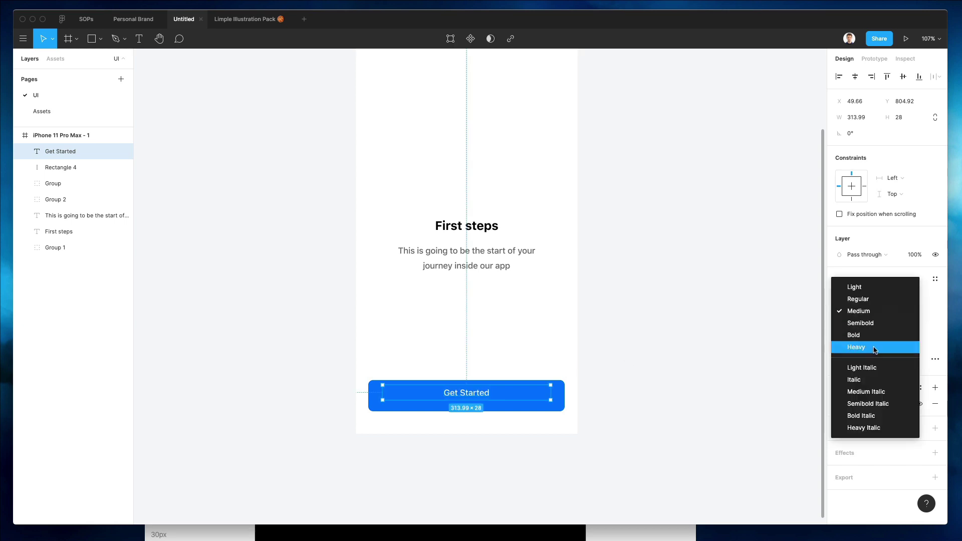
{"action": "left_click", "coordinate": [862, 334]}
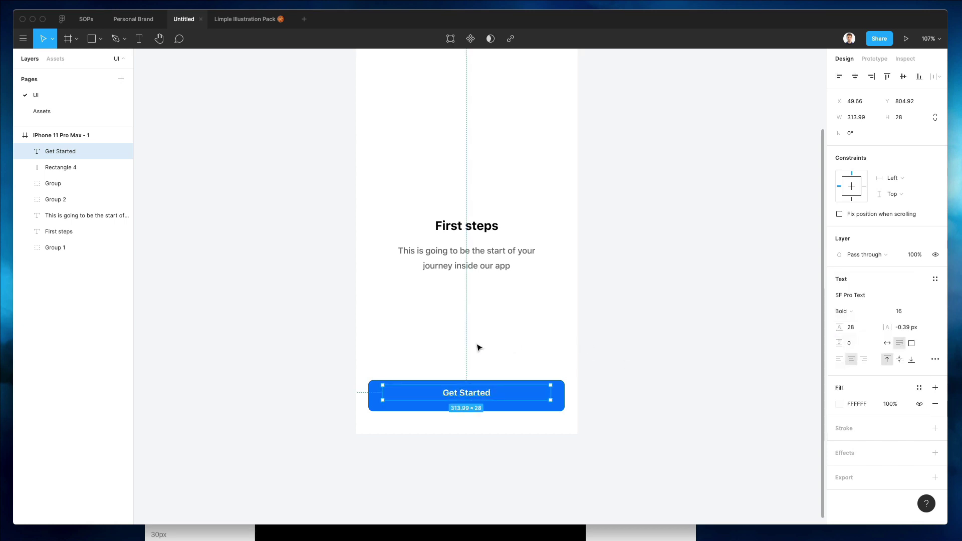
Step: Nudge the "Get Started" label down 5 px and narrow its text box symmetrically to about 101 px
{"action": "key", "text": "Down"}
{"action": "key", "text": "Down"}
{"action": "key", "text": "Down"}
{"action": "key", "text": "Down"}
{"action": "key", "text": "Down"}
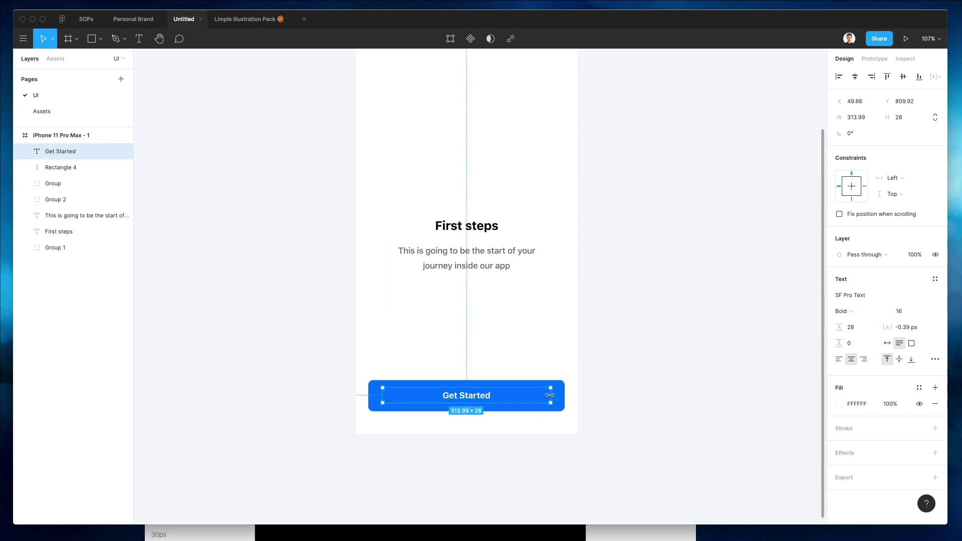
{"action": "left_click_drag", "start_coordinate": [551, 396], "coordinate": [495, 397], "text": "alt"}
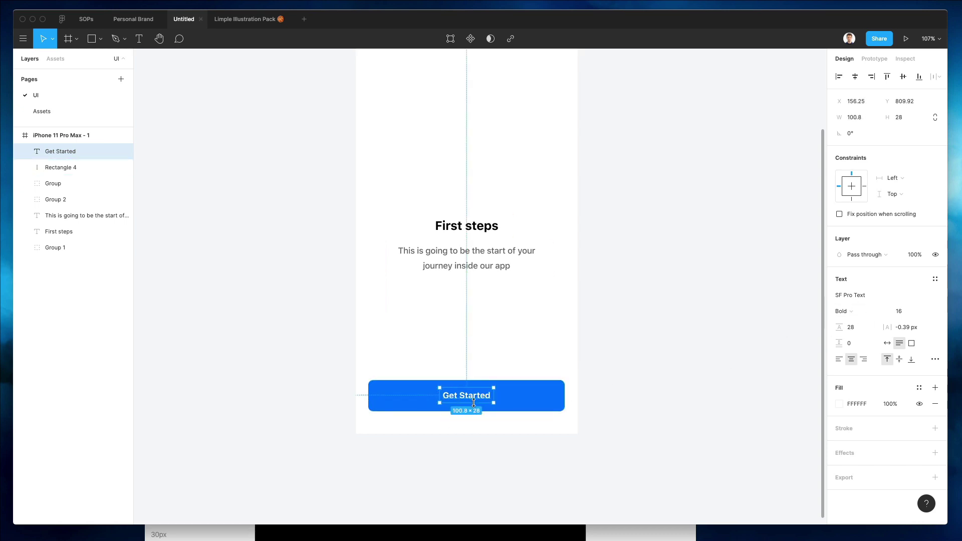
Step: Reduce the blue button rectangle's height to about 54 px, keeping it centred around its label
{"action": "left_click", "coordinate": [530, 393]}
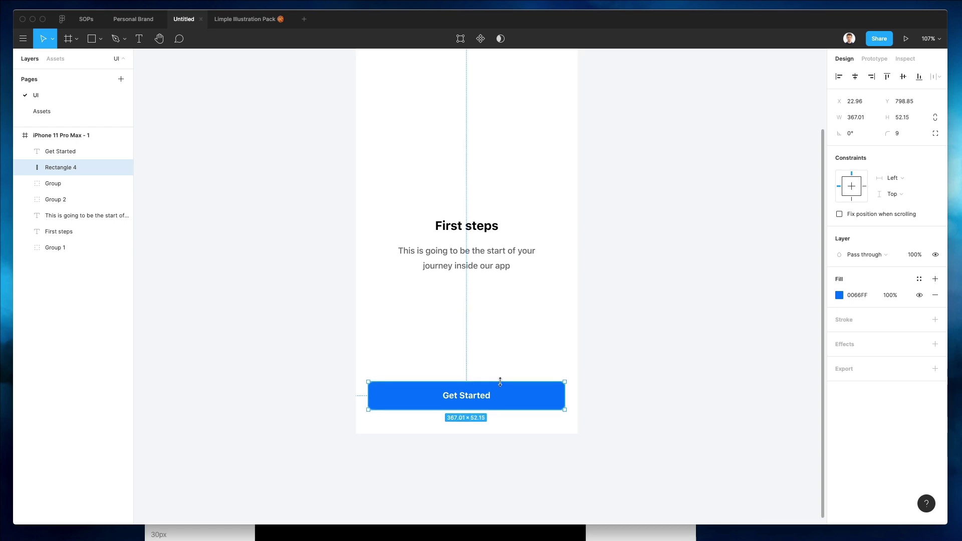
{"action": "left_click_drag", "start_coordinate": [501, 382], "coordinate": [500, 381], "text": "alt"}
{"action": "left_click", "coordinate": [479, 359]}
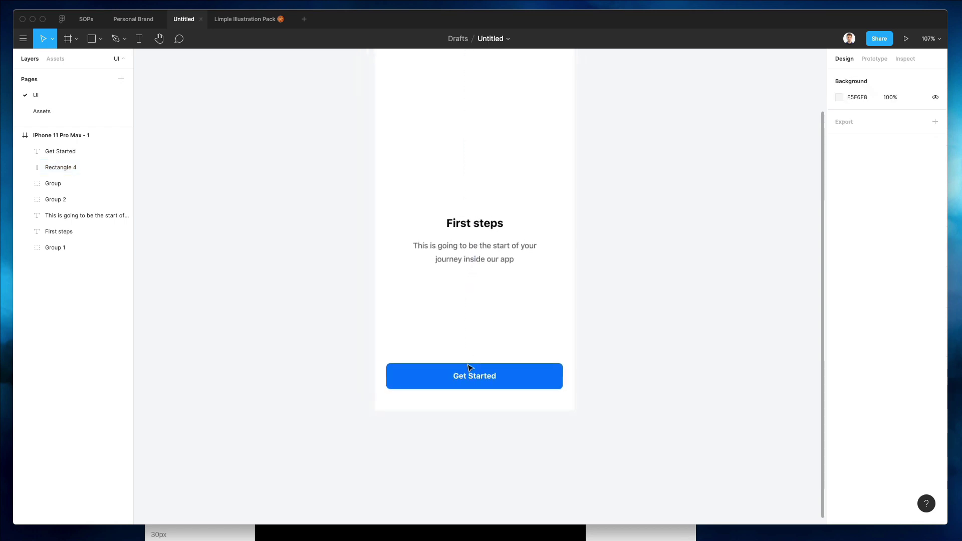
Step: Open the Assets page that holds the three Odama illustrations
{"action": "scroll", "coordinate": [470, 368], "scroll_direction": "up", "scroll_amount": 5}
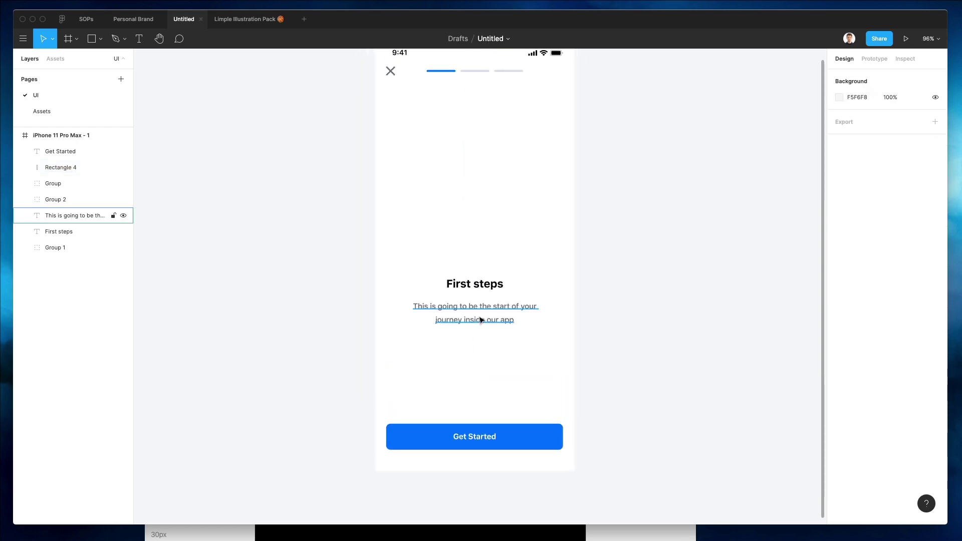
{"action": "scroll", "coordinate": [471, 281], "scroll_direction": "down", "scroll_amount": 1}
{"action": "scroll", "coordinate": [471, 280], "scroll_direction": "right", "scroll_amount": 4}
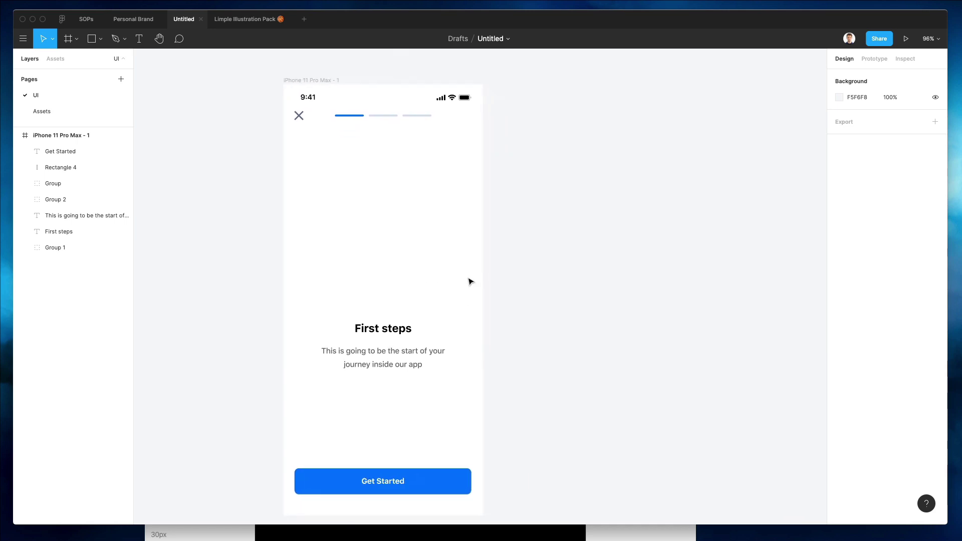
{"action": "left_click", "coordinate": [76, 116]}
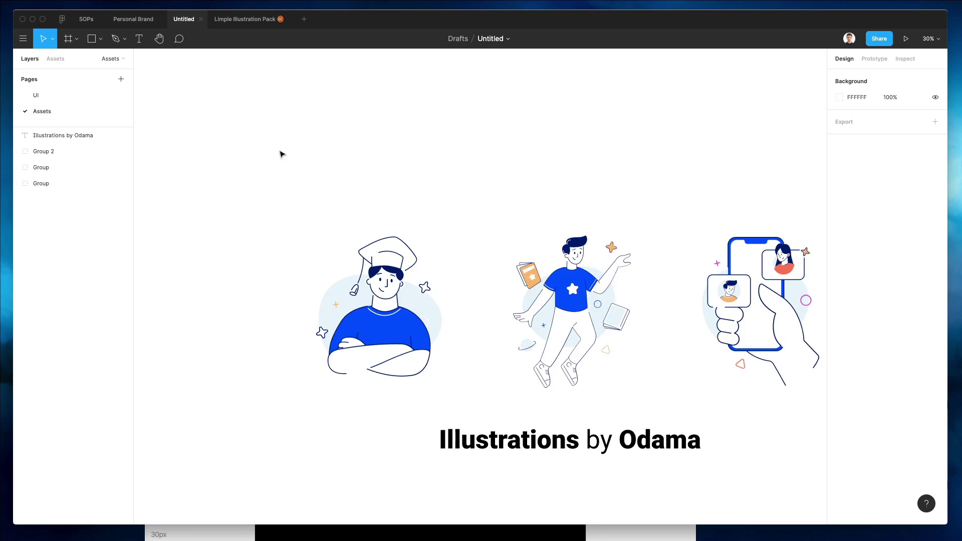
{"action": "scroll", "coordinate": [332, 161], "scroll_direction": "right", "scroll_amount": 3}
{"action": "scroll", "coordinate": [334, 162], "scroll_direction": "down", "scroll_amount": 2}
Step: Look through the preview images of the Limple v.2 Distance Learning Illustration KIT on UI8 in the browser
{"action": "scroll", "coordinate": [334, 164], "scroll_direction": "down", "scroll_amount": 1}
{"action": "scroll", "coordinate": [335, 163], "scroll_direction": "left", "scroll_amount": 1}
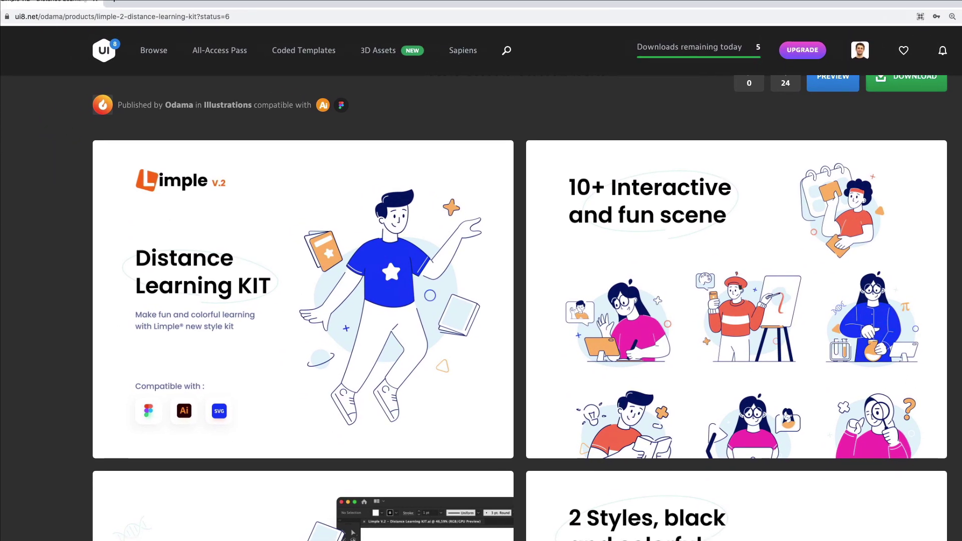
{"action": "scroll", "coordinate": [437, 346], "scroll_direction": "down", "scroll_amount": 6}
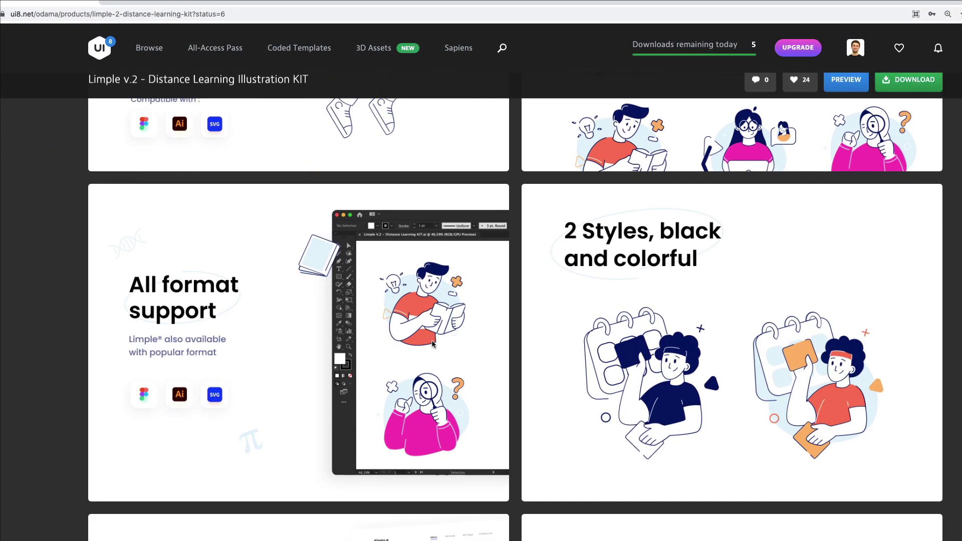
{"action": "scroll", "coordinate": [434, 345], "scroll_direction": "down", "scroll_amount": 7}
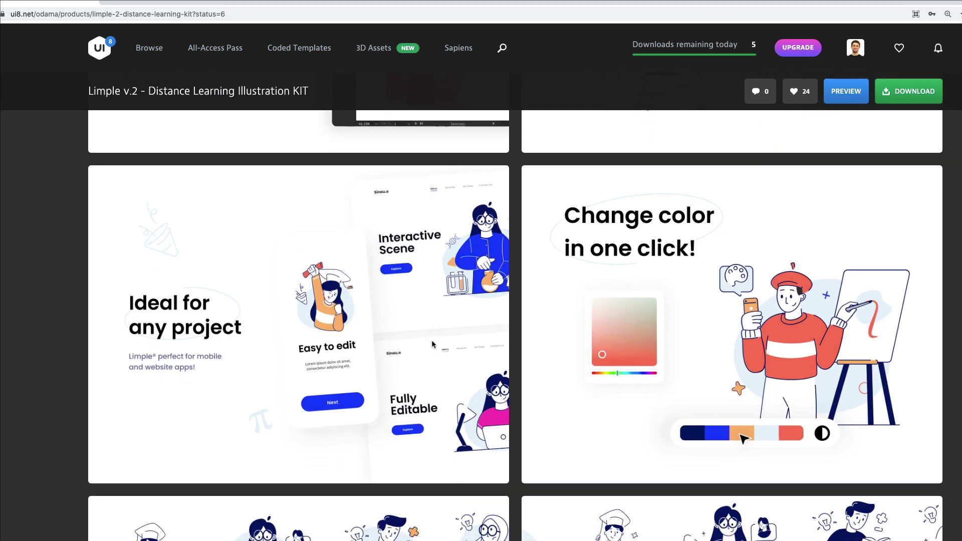
{"action": "scroll", "coordinate": [432, 345], "scroll_direction": "down", "scroll_amount": 8}
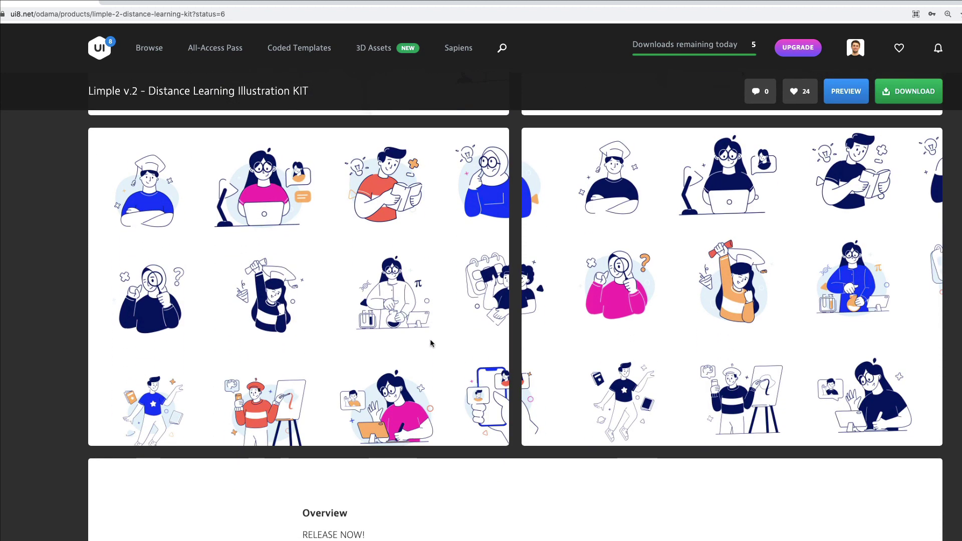
{"action": "scroll", "coordinate": [431, 343], "scroll_direction": "down", "scroll_amount": 1}
{"action": "scroll", "coordinate": [432, 343], "scroll_direction": "up", "scroll_amount": 7}
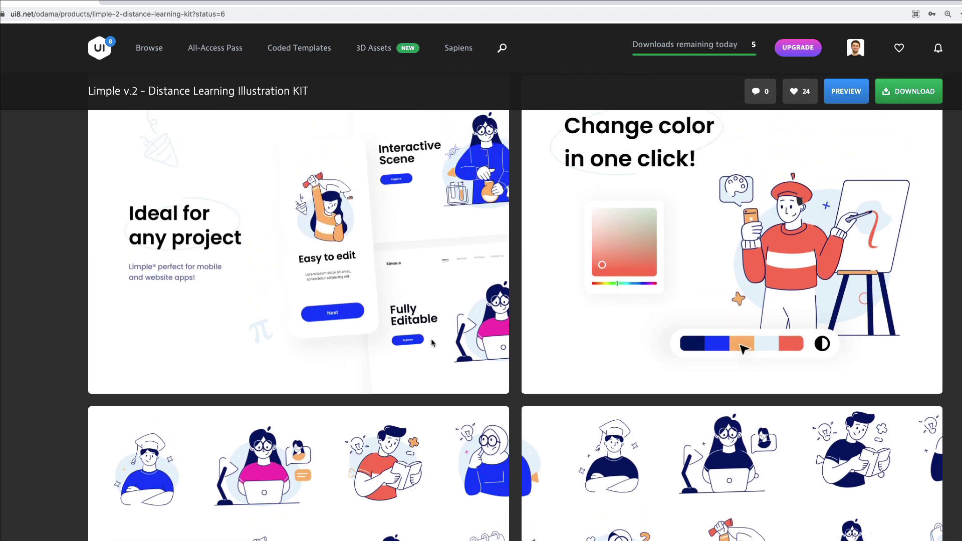
{"action": "scroll", "coordinate": [433, 343], "scroll_direction": "up", "scroll_amount": 2}
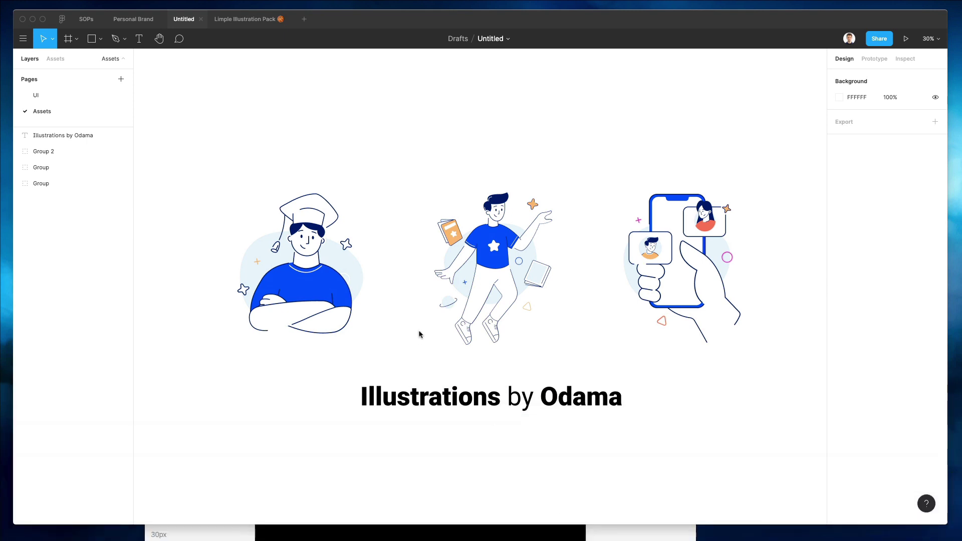
Step: Copy the graduate illustration from the Assets page and paste it onto the UI page
{"action": "left_click", "coordinate": [322, 231]}
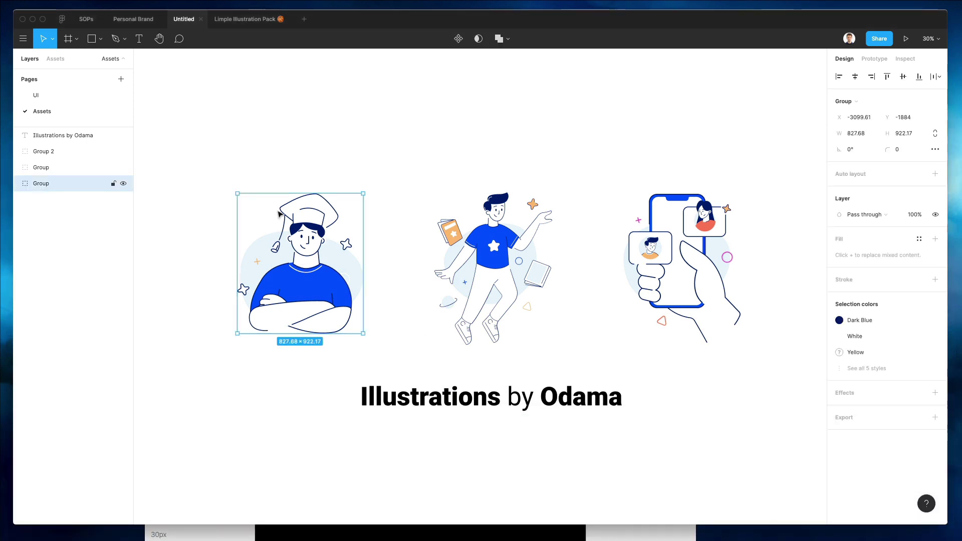
{"action": "left_click", "coordinate": [54, 99]}
{"action": "key", "text": "super+v"}
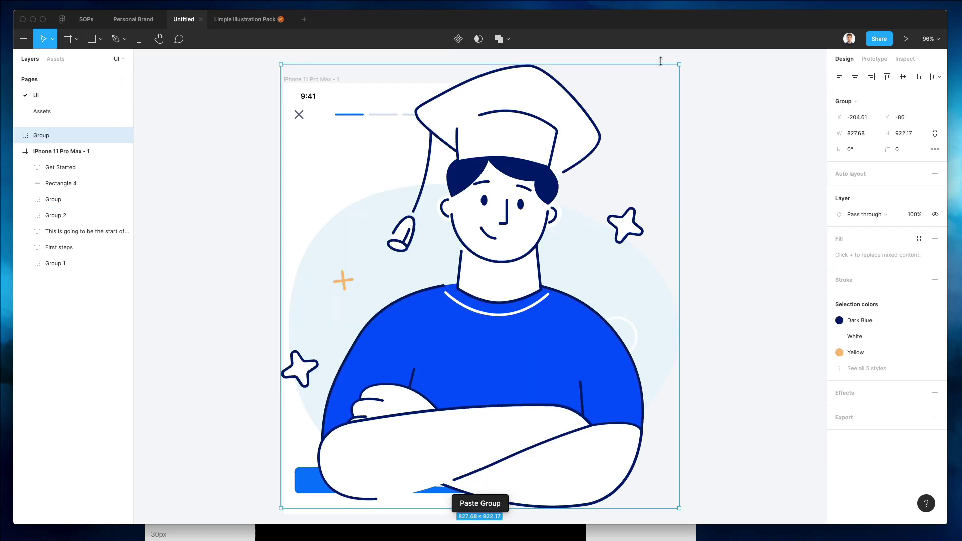
Step: Scale the pasted graduate illustration to about 274 × 305 px and centre it above the "First steps" heading
{"action": "left_click_drag", "start_coordinate": [677, 64], "coordinate": [423, 351]}
{"action": "left_click_drag", "start_coordinate": [376, 409], "coordinate": [414, 186]}
{"action": "left_click_drag", "start_coordinate": [421, 143], "coordinate": [420, 150]}
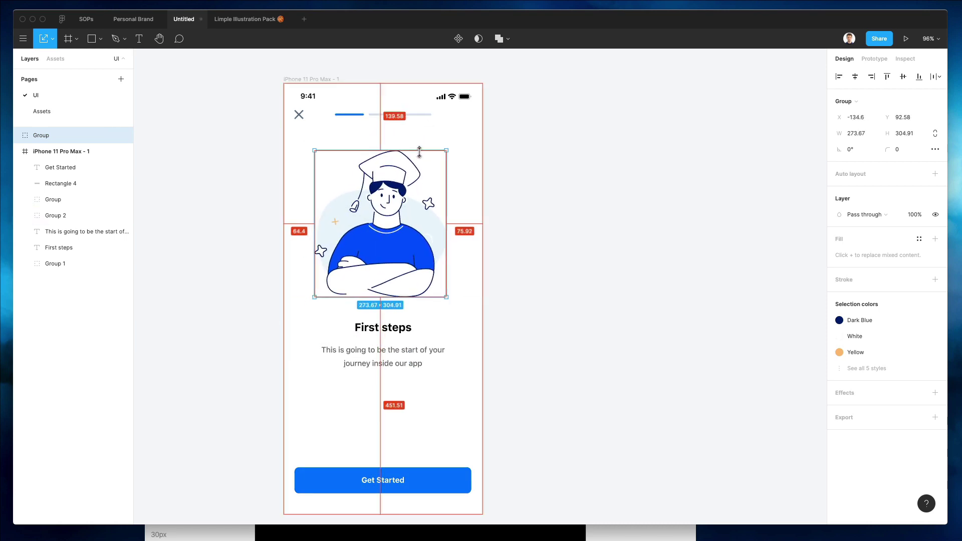
{"action": "left_click_drag", "start_coordinate": [403, 192], "coordinate": [407, 194]}
{"action": "left_click", "coordinate": [489, 195]}
{"action": "scroll", "coordinate": [489, 194], "scroll_direction": "down", "scroll_amount": 1}
{"action": "scroll", "coordinate": [487, 195], "scroll_direction": "up", "scroll_amount": 2}
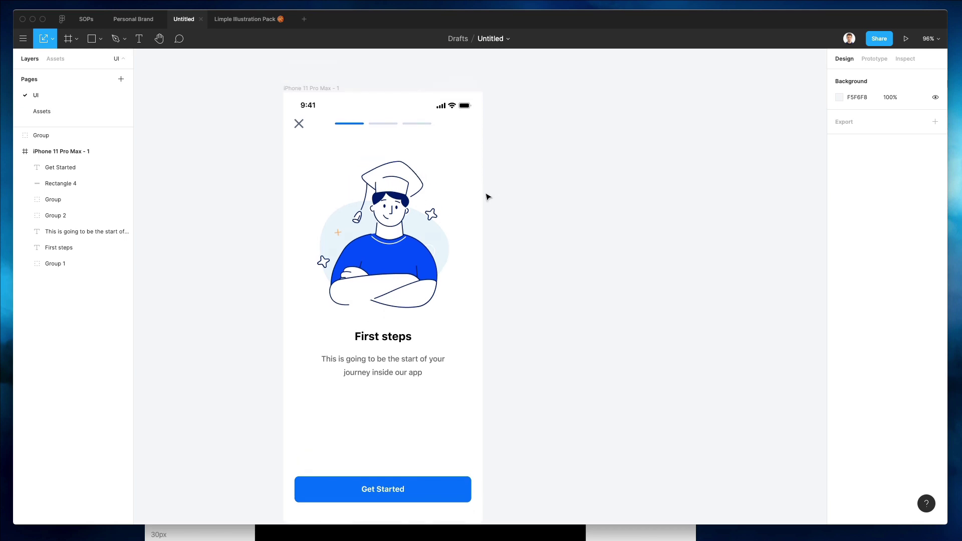
Step: Move the "First steps" heading and its description together down towards the button
{"action": "left_click_drag", "start_coordinate": [293, 179], "coordinate": [428, 341]}
{"action": "left_click", "coordinate": [499, 291]}
{"action": "left_click_drag", "start_coordinate": [491, 323], "coordinate": [364, 395]}
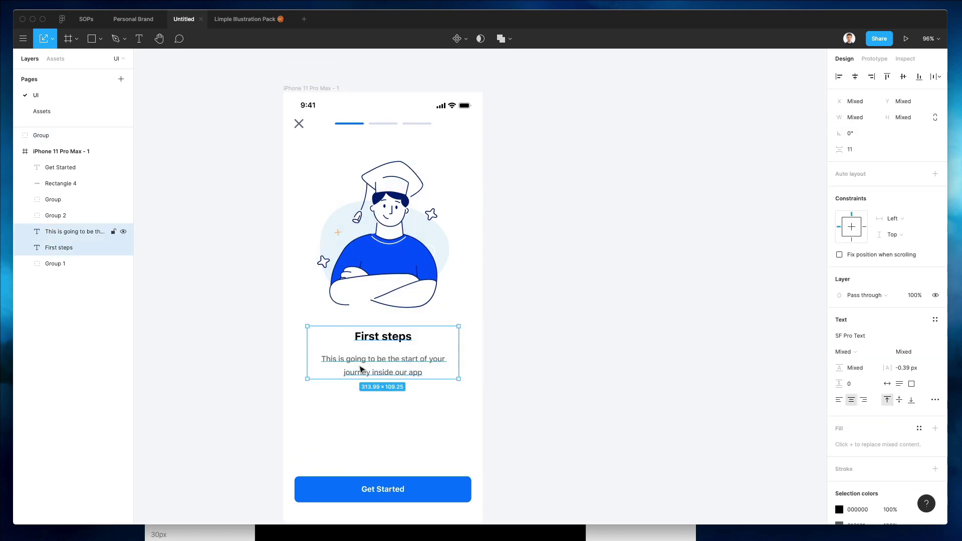
{"action": "key", "text": "shift+Down"}
{"action": "key", "text": "shift+Down"}
{"action": "key", "text": "shift+Down"}
{"action": "key", "text": "shift+Down"}
{"action": "key", "text": "shift+Down"}
{"action": "key", "text": "shift+Down"}
{"action": "key", "text": "shift+Down"}
{"action": "key", "text": "shift+Down"}
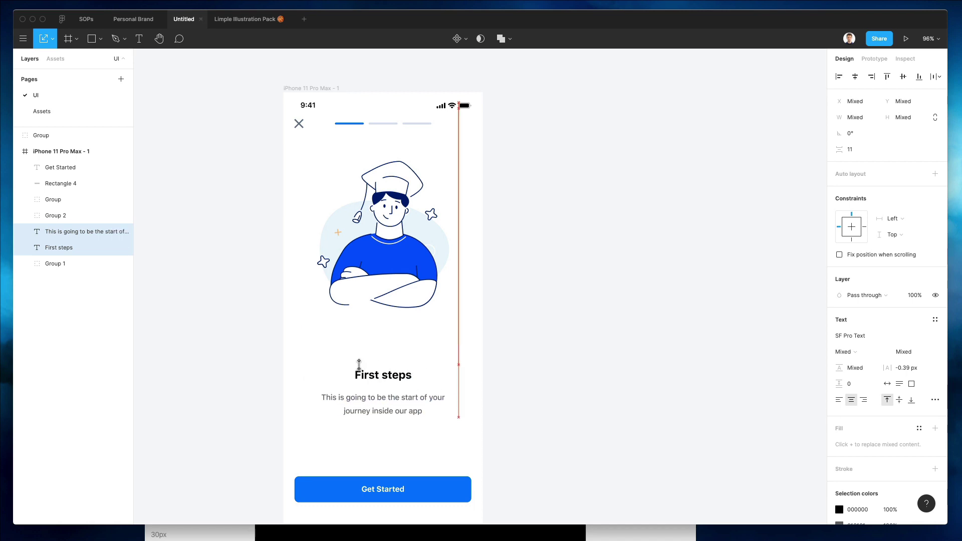
Step: Move the graduate illustration down into the space above the heading
{"action": "left_click_drag", "start_coordinate": [382, 237], "coordinate": [382, 259]}
{"action": "scroll", "coordinate": [384, 259], "scroll_direction": "down", "scroll_amount": 3}
{"action": "left_click", "coordinate": [506, 215]}
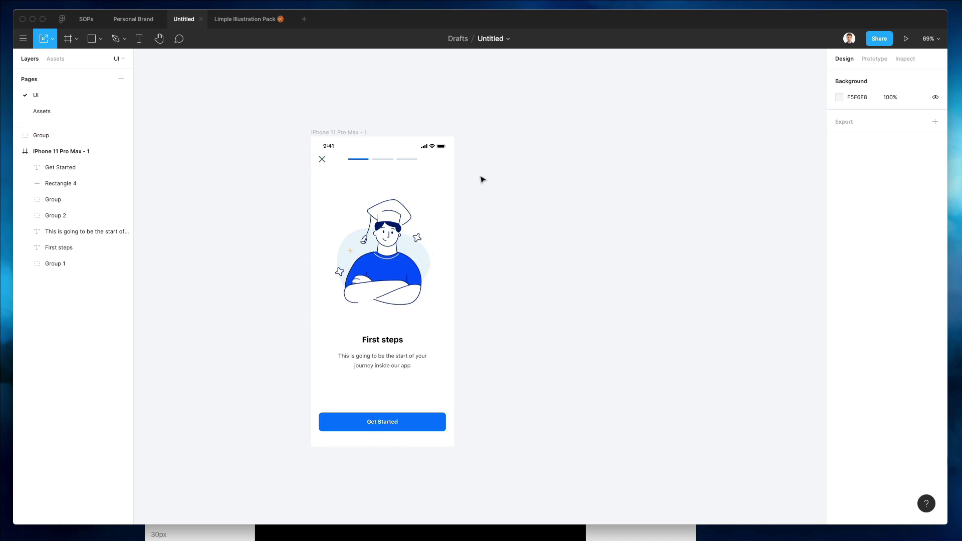
Step: Nudge the blue button and its "Get Started" label together up by about 23 px
{"action": "scroll", "coordinate": [483, 179], "scroll_direction": "down", "scroll_amount": 3}
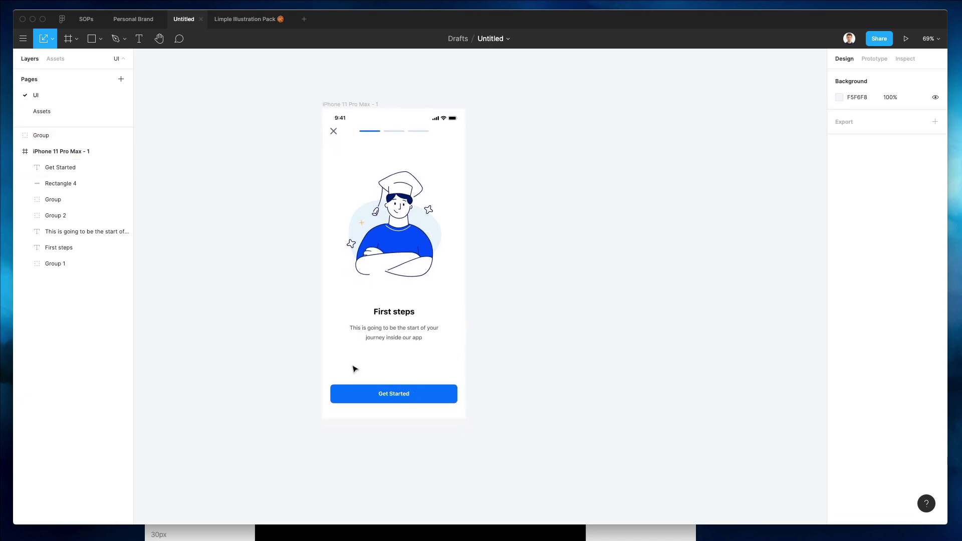
{"action": "left_click_drag", "start_coordinate": [339, 361], "coordinate": [413, 407]}
{"action": "key", "text": "shift+Up"}
{"action": "key", "text": "shift+Up"}
{"action": "key", "text": "Up"}
{"action": "key", "text": "Up"}
{"action": "key", "text": "Up"}
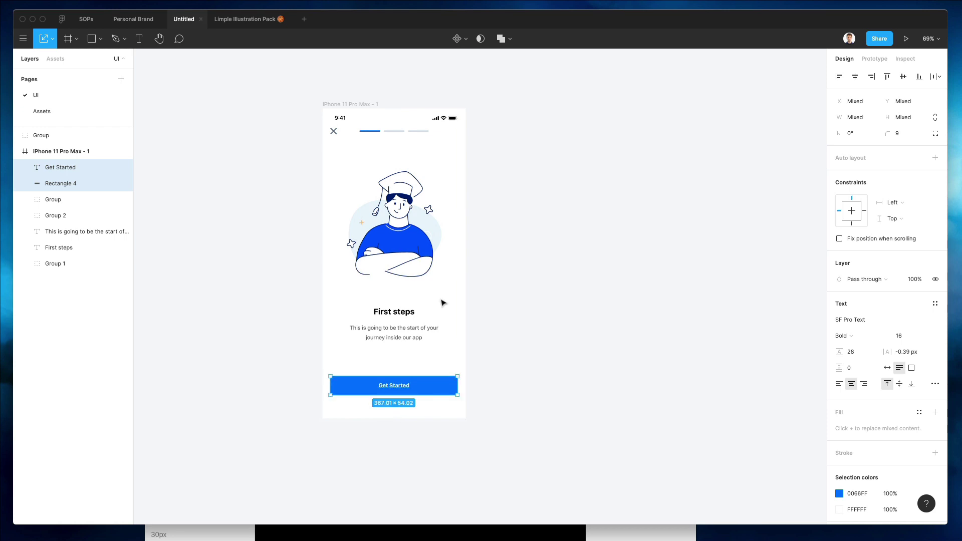
{"action": "left_click", "coordinate": [500, 316]}
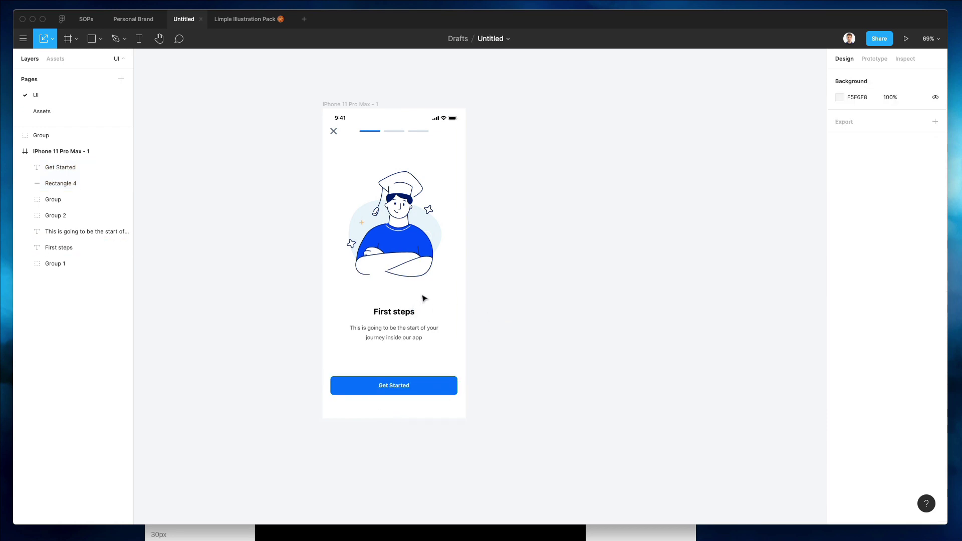
Step: Group the "First steps" heading with its description text
{"action": "scroll", "coordinate": [423, 299], "scroll_direction": "up", "scroll_amount": 3}
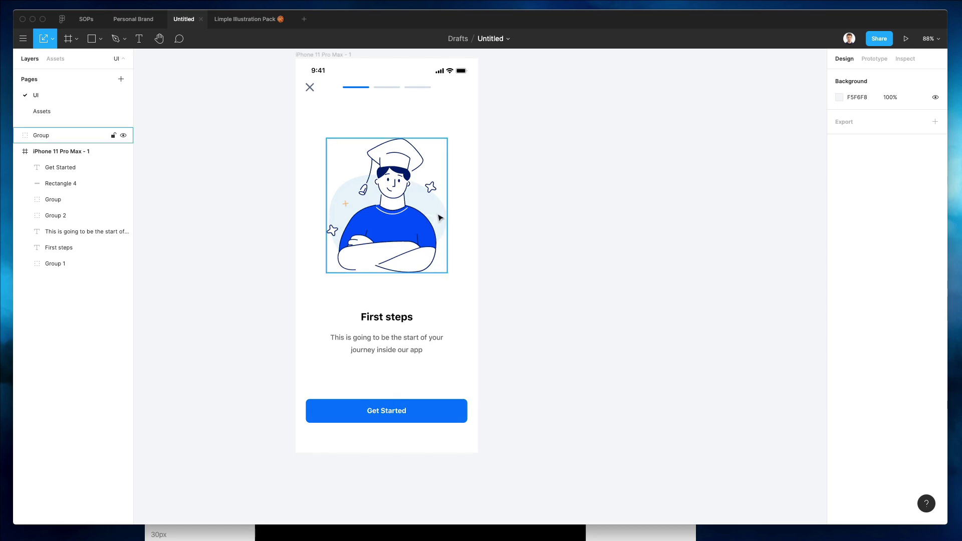
{"action": "scroll", "coordinate": [514, 217], "scroll_direction": "up", "scroll_amount": 1}
{"action": "scroll", "coordinate": [539, 242], "scroll_direction": "left", "scroll_amount": 1}
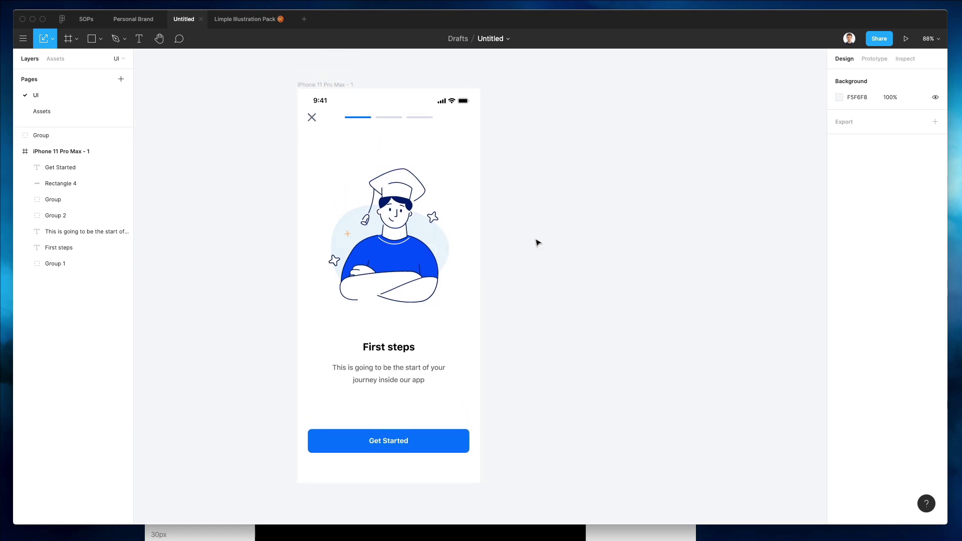
{"action": "scroll", "coordinate": [538, 243], "scroll_direction": "right", "scroll_amount": 2}
{"action": "left_click_drag", "start_coordinate": [313, 344], "coordinate": [438, 389]}
{"action": "key", "text": "ctrl+g"}
{"action": "left_click", "coordinate": [501, 273]}
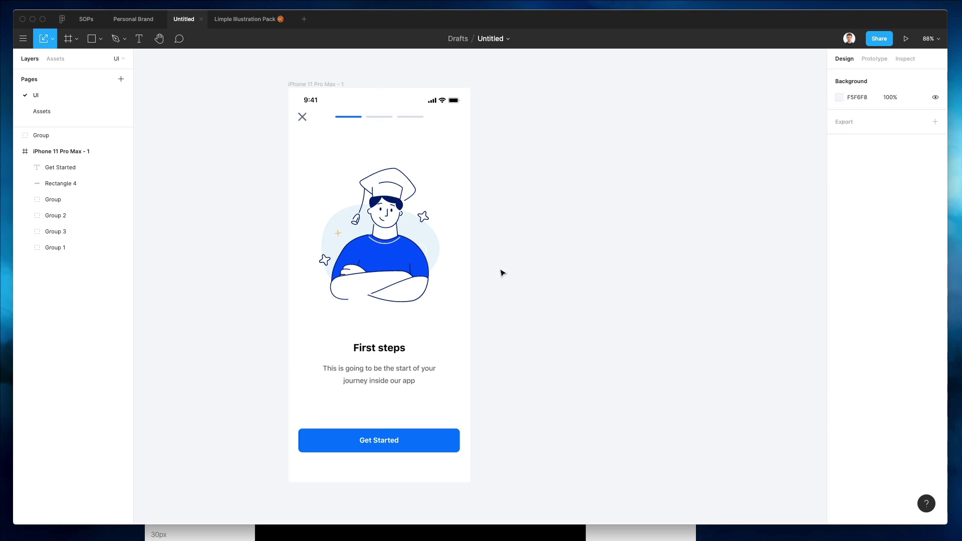
Step: Nudge the heading and description group slightly up, and the graduate illustration likewise
{"action": "scroll", "coordinate": [500, 273], "scroll_direction": "right", "scroll_amount": 3}
{"action": "left_click", "coordinate": [372, 383]}
{"action": "left_click_drag", "start_coordinate": [371, 382], "coordinate": [371, 381]}
{"action": "left_click", "coordinate": [282, 253]}
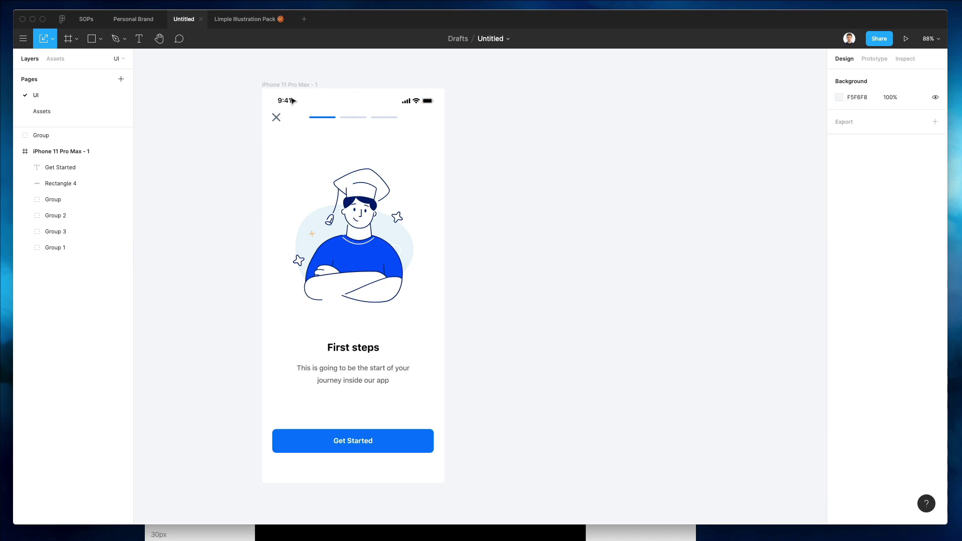
{"action": "left_click_drag", "start_coordinate": [351, 221], "coordinate": [351, 220]}
Step: Rename the iPhone 11 Pro Max frame to "1"
{"action": "left_click", "coordinate": [272, 88]}
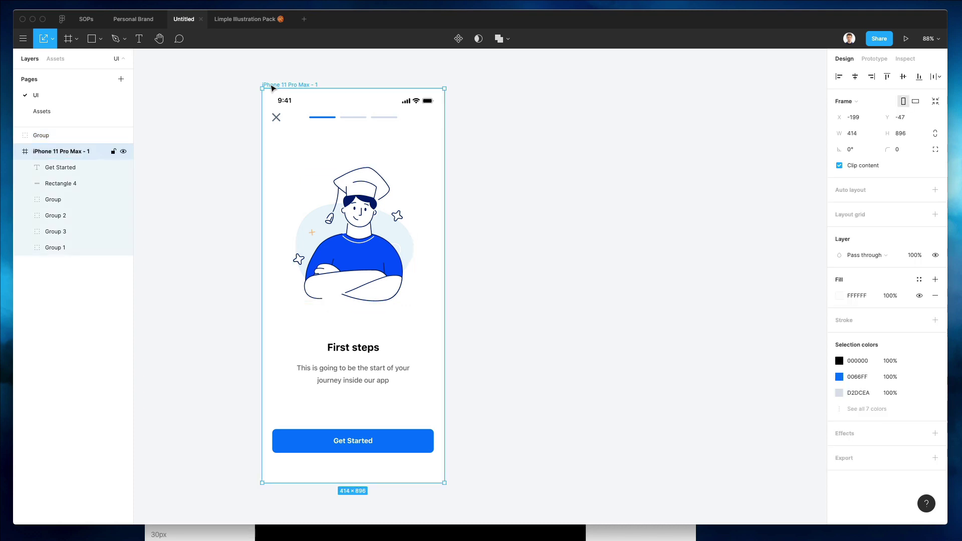
{"action": "key", "text": "super+r"}
{"action": "type", "text": "1"}
{"action": "key", "text": "Return"}
Step: Add a layout grid to frame 1 and change its type from Grid to Columns
{"action": "left_click", "coordinate": [857, 215]}
{"action": "left_click", "coordinate": [839, 231]}
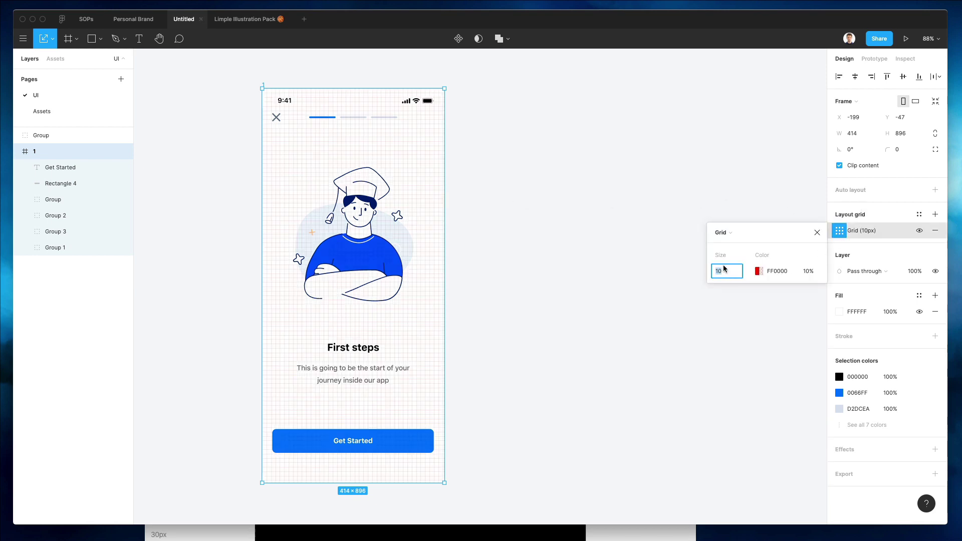
{"action": "left_click", "coordinate": [734, 232]}
{"action": "left_click", "coordinate": [747, 246]}
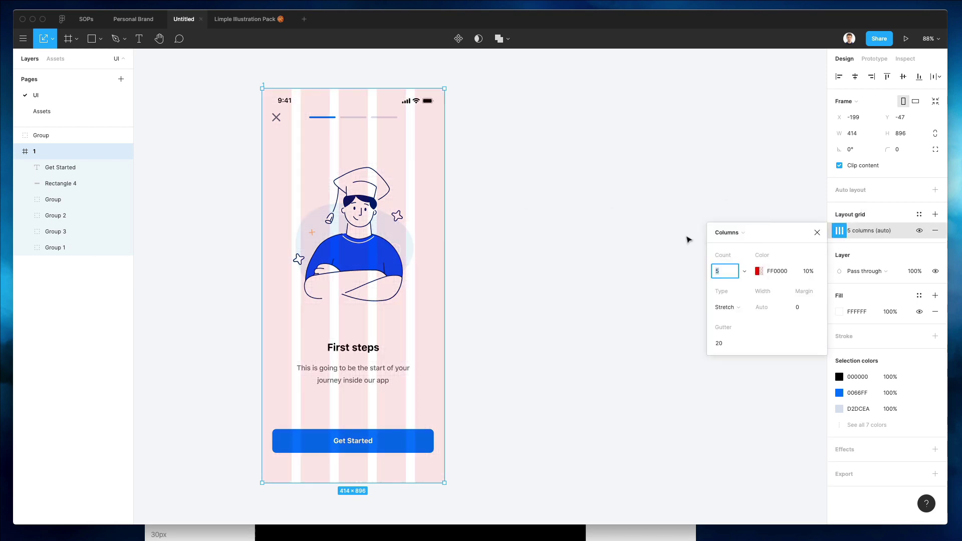
Step: Set frame 1's column grid to a count of 2 with a margin of 24
{"action": "type", "text": "2"}
{"action": "key", "text": "Return"}
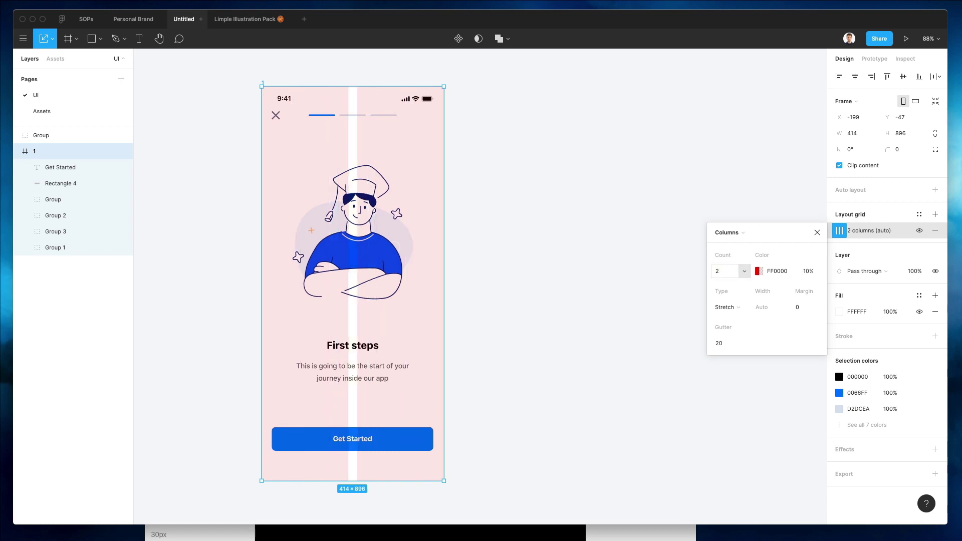
{"action": "left_click", "coordinate": [799, 308]}
{"action": "type", "text": "30"}
{"action": "key", "text": "Return"}
{"action": "key", "text": "Down"}
{"action": "key", "text": "Down"}
{"action": "key", "text": "Down"}
{"action": "key", "text": "Down"}
{"action": "key", "text": "Down"}
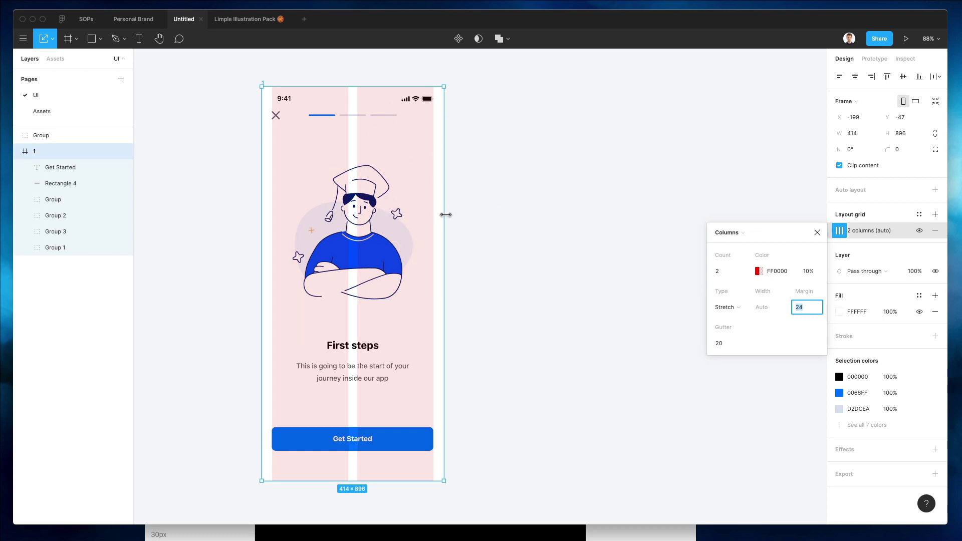
Step: Recolor the column grid overlay in a pale grey-blue tint
{"action": "left_click", "coordinate": [759, 271]}
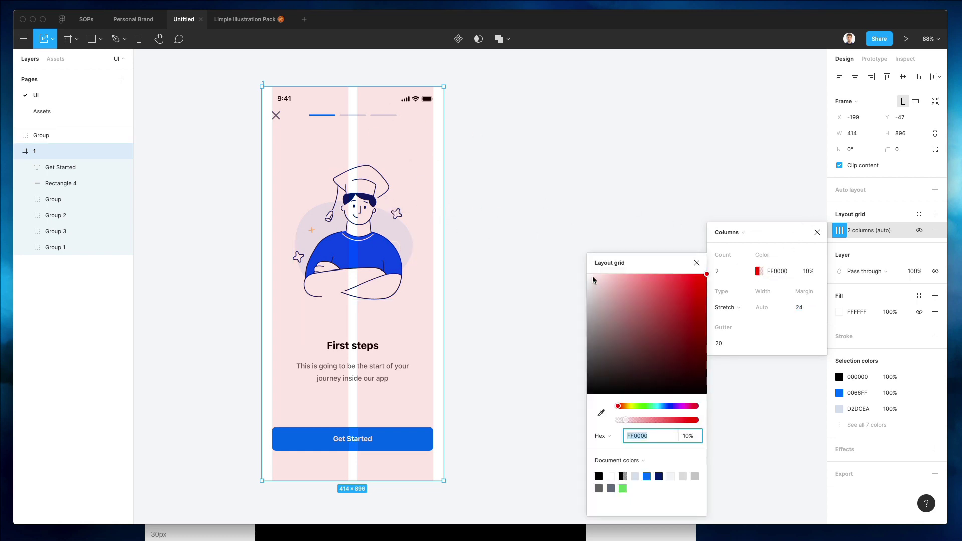
{"action": "left_click_drag", "start_coordinate": [591, 275], "coordinate": [594, 296]}
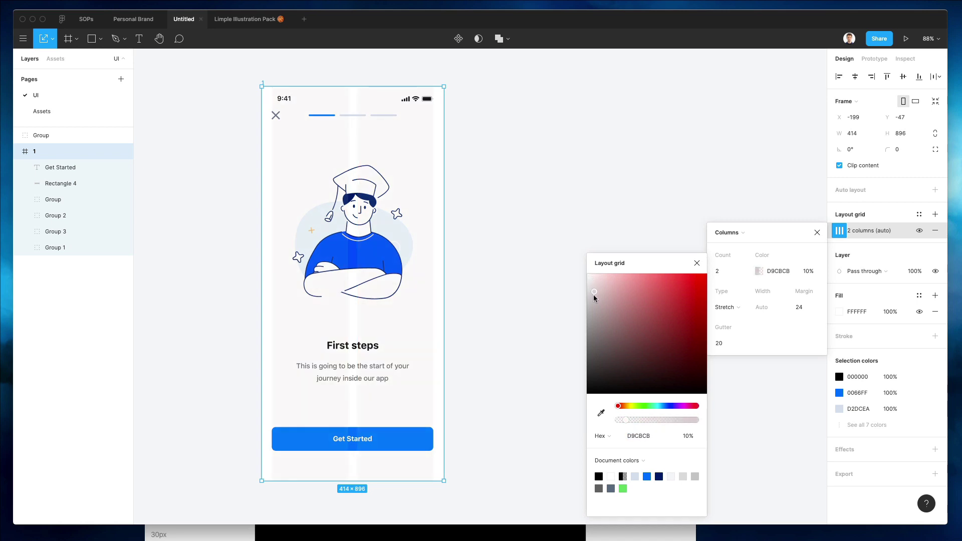
{"action": "left_click", "coordinate": [669, 406]}
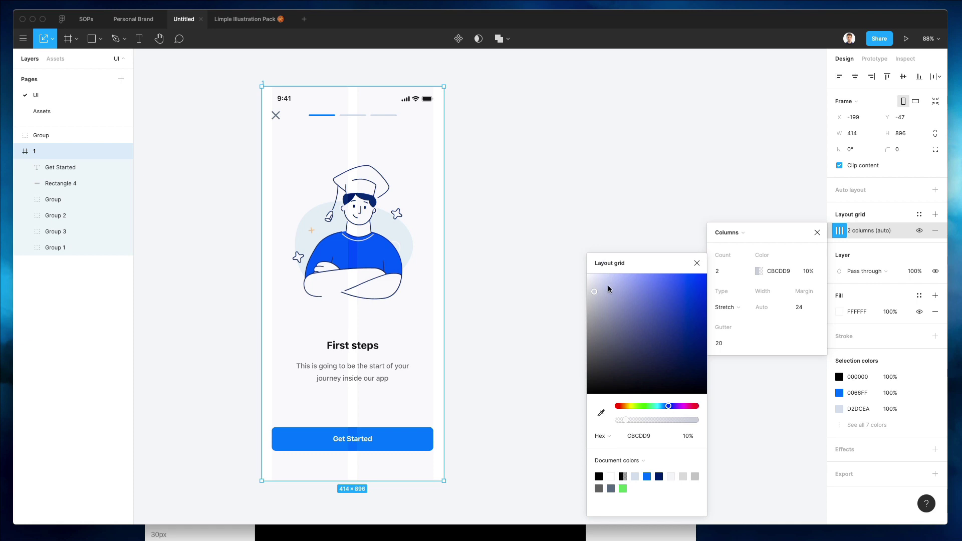
{"action": "left_click", "coordinate": [521, 168]}
Step: Duplicate frame 1 beside the original as frame 2 and nest the loose graduate illustration layer inside frame 1
{"action": "left_click", "coordinate": [260, 83]}
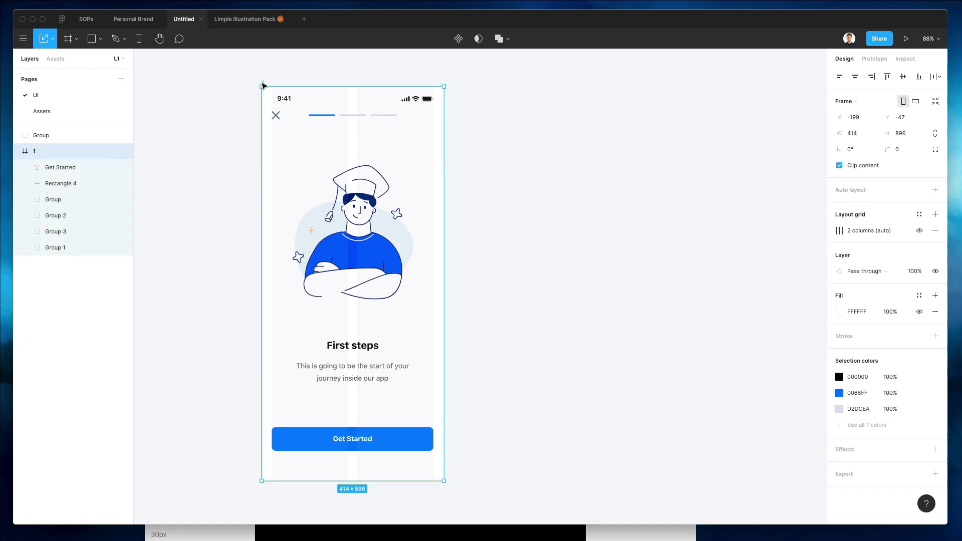
{"action": "left_click_drag", "start_coordinate": [302, 115], "coordinate": [513, 136]}
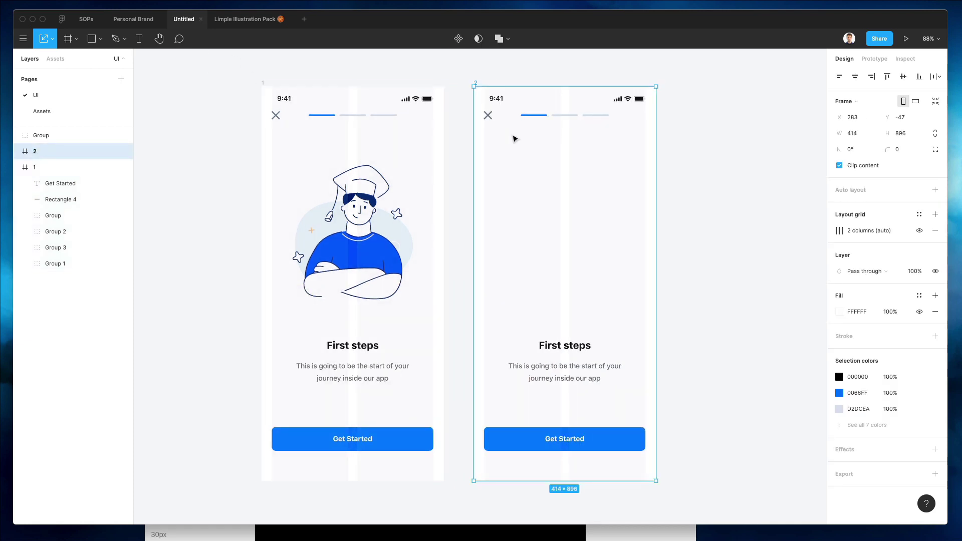
{"action": "left_click", "coordinate": [55, 135]}
{"action": "left_click_drag", "start_coordinate": [46, 143], "coordinate": [40, 167]}
{"action": "left_click", "coordinate": [224, 181]}
Step: Move frame 2 farther away from frame 1 to widen the gap between the two screens
{"action": "scroll", "coordinate": [224, 181], "scroll_direction": "right", "scroll_amount": 5}
{"action": "left_click", "coordinate": [363, 83]}
{"action": "left_click_drag", "start_coordinate": [432, 129], "coordinate": [471, 130]}
{"action": "left_click", "coordinate": [479, 69]}
Step: Fill the second progress bar in frame 2 with the blue of the first bar
{"action": "double_click", "coordinate": [490, 118]}
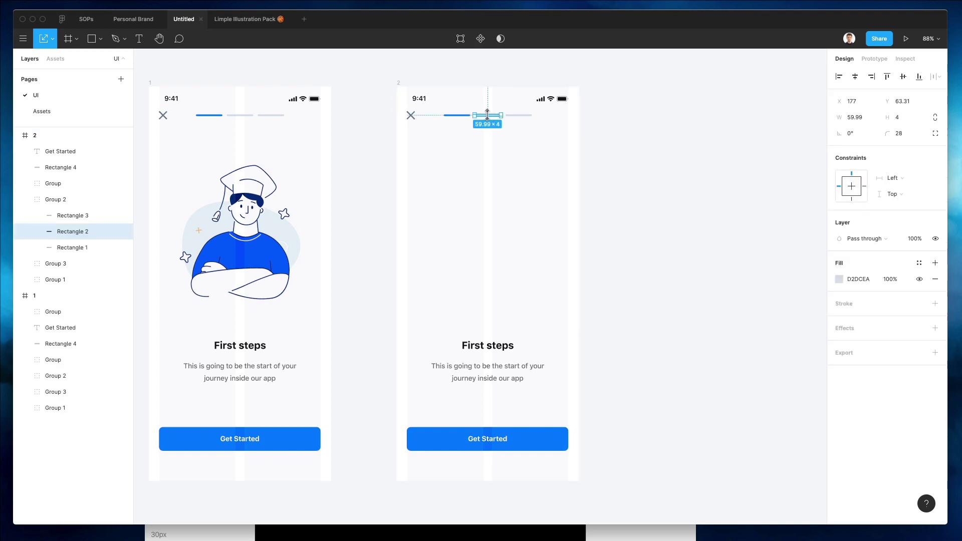
{"action": "key", "text": "i"}
{"action": "key", "text": "Escape"}
{"action": "left_click", "coordinate": [396, 293]}
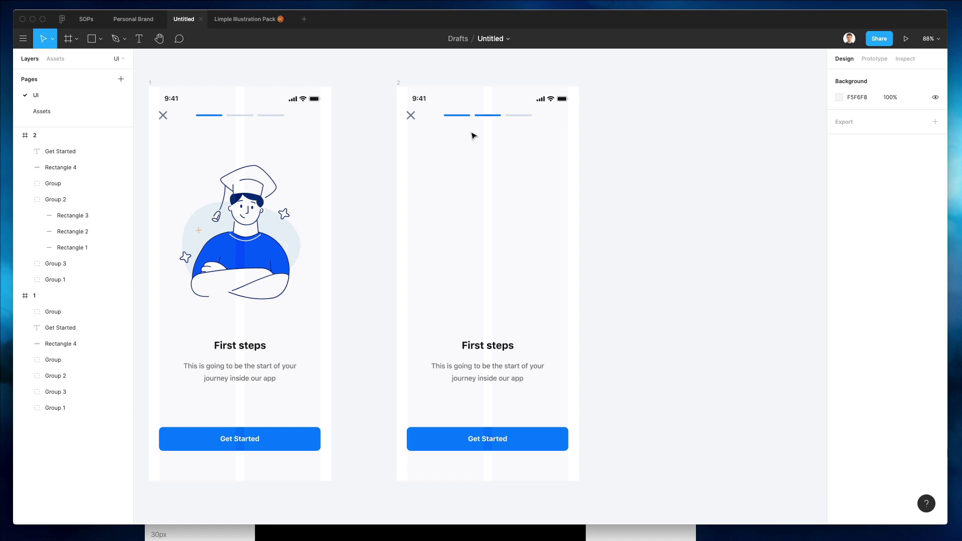
Step: Copy the illustration of the leaping student with books from the Assets page and paste it onto the UI page
{"action": "double_click", "coordinate": [495, 346]}
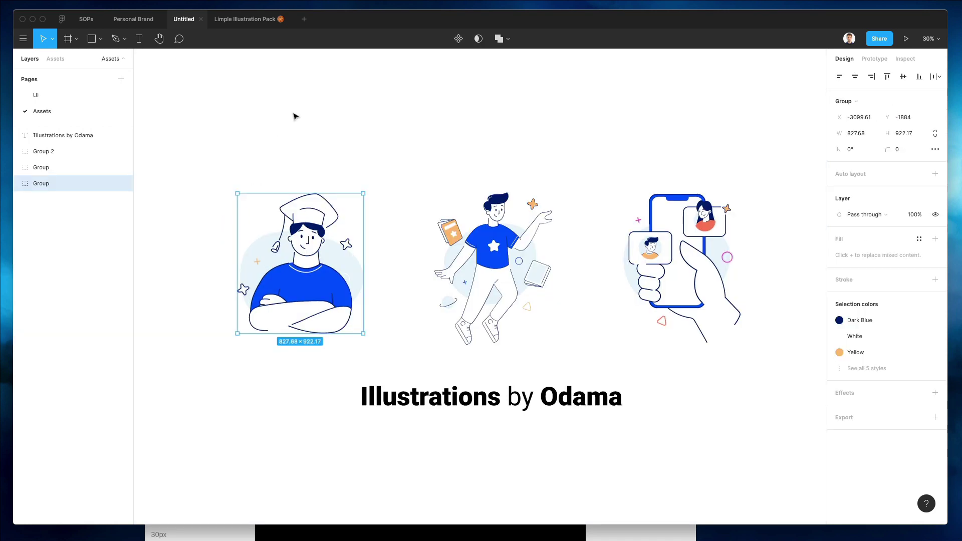
{"action": "left_click", "coordinate": [532, 209]}
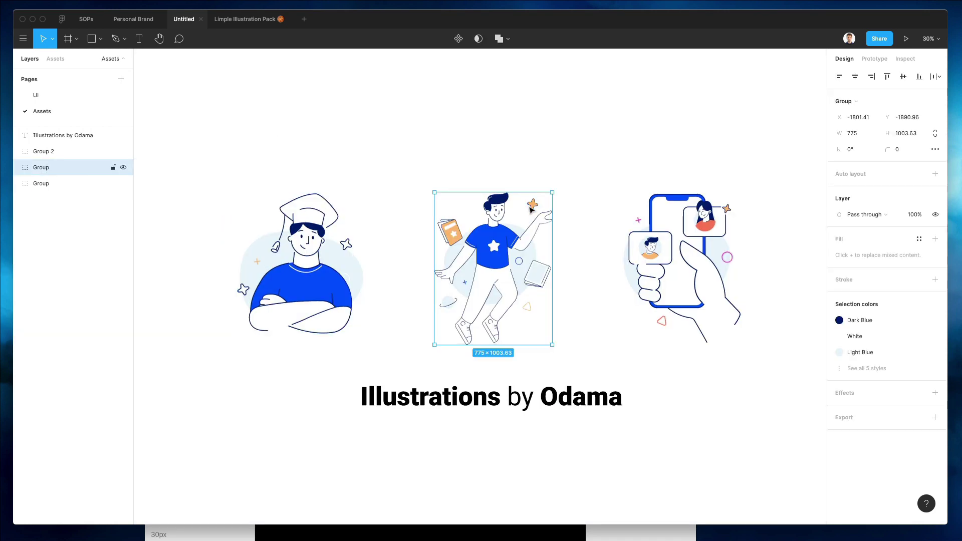
{"action": "key", "text": "super+c"}
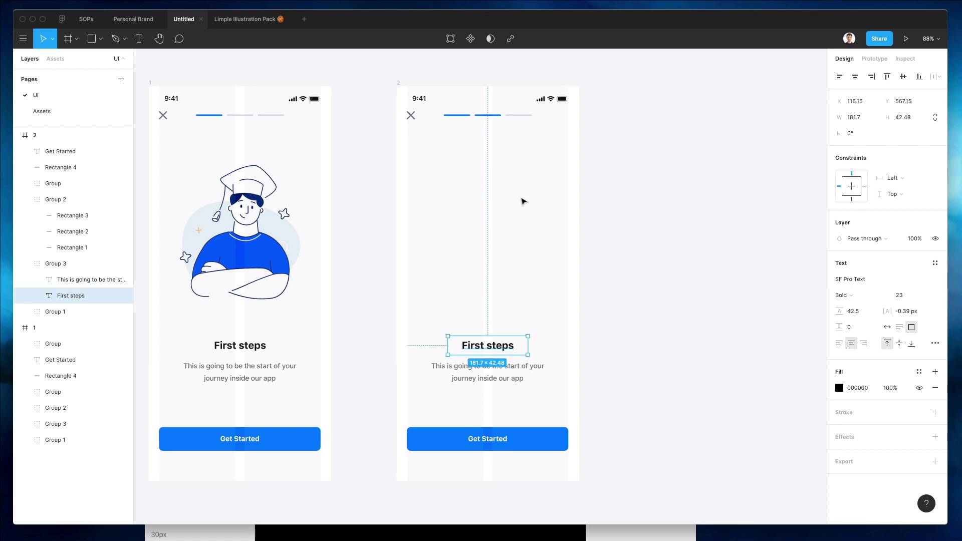
{"action": "left_click", "coordinate": [522, 189]}
{"action": "key", "text": "super+v"}
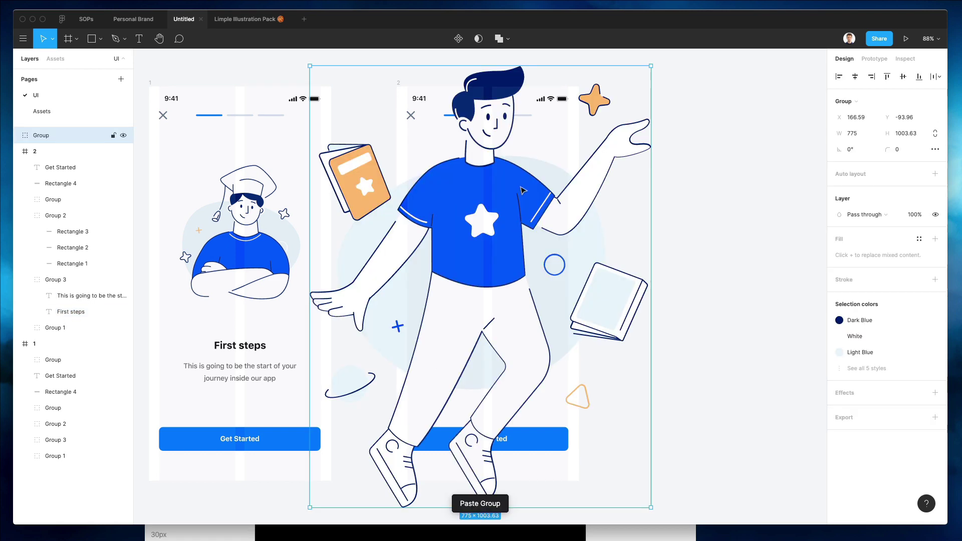
Step: Scale the leaping student illustration down to about 277 × 358 and place it above the heading in frame 2
{"action": "left_click_drag", "start_coordinate": [547, 66], "coordinate": [547, 210]}
{"action": "left_click_drag", "start_coordinate": [491, 272], "coordinate": [251, 236]}
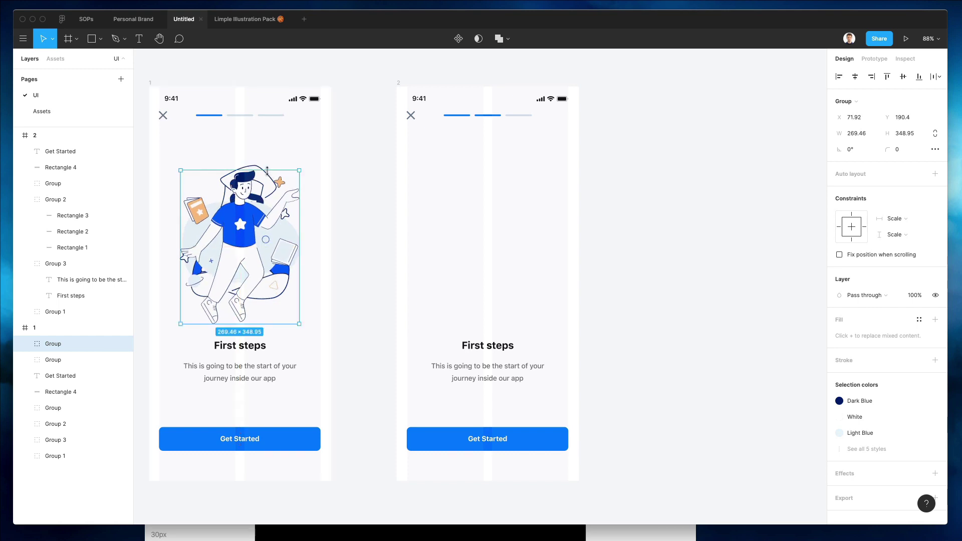
{"action": "left_click_drag", "start_coordinate": [267, 170], "coordinate": [267, 150]}
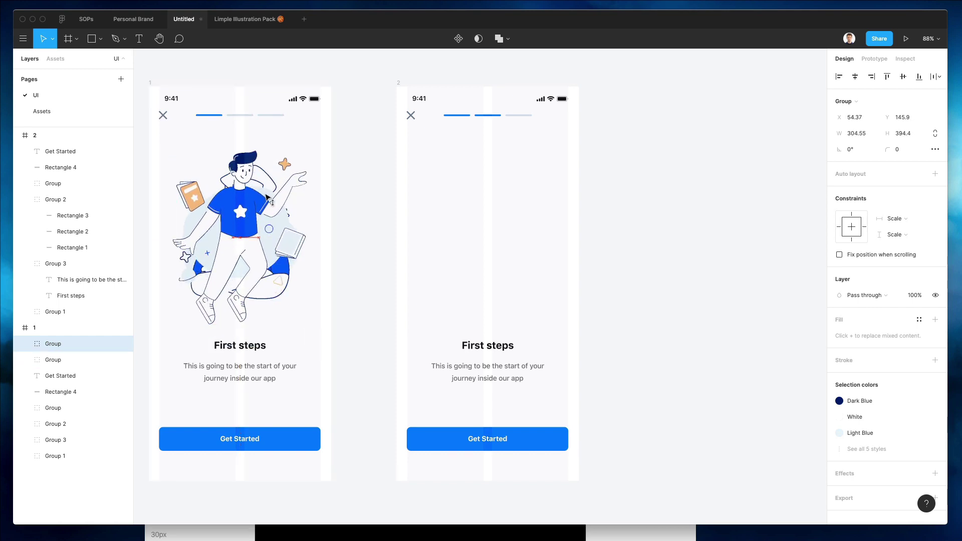
{"action": "left_click_drag", "start_coordinate": [243, 207], "coordinate": [493, 197]}
{"action": "left_click_drag", "start_coordinate": [502, 149], "coordinate": [499, 159]}
{"action": "key", "text": "shift+Up"}
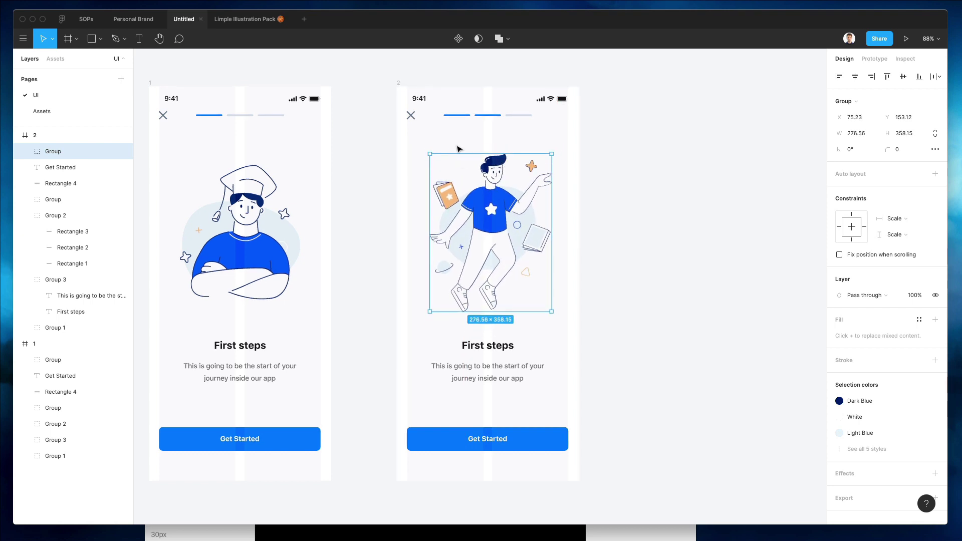
{"action": "left_click", "coordinate": [602, 320]}
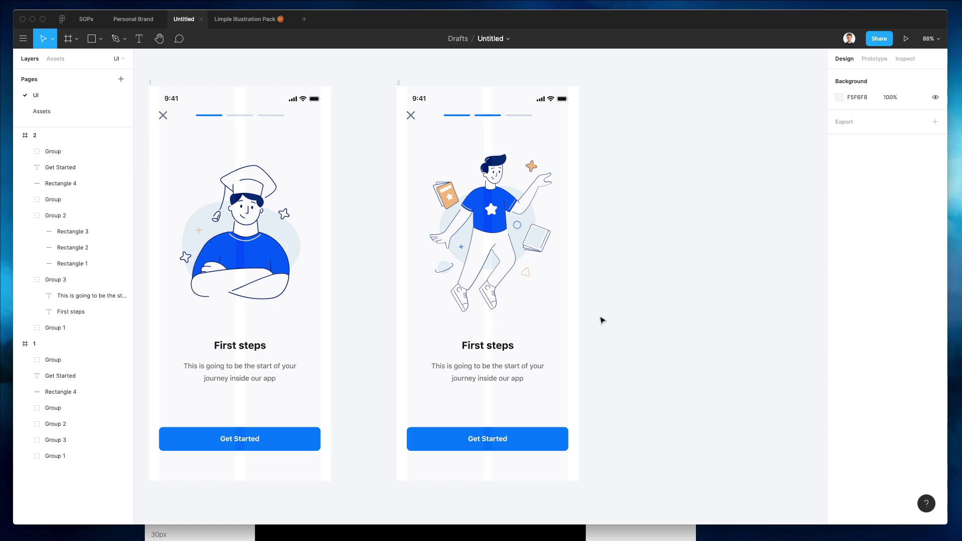
Step: Copy the illustration of the hand holding a phone from the Assets page and paste it onto the UI page
{"action": "double_click", "coordinate": [493, 351]}
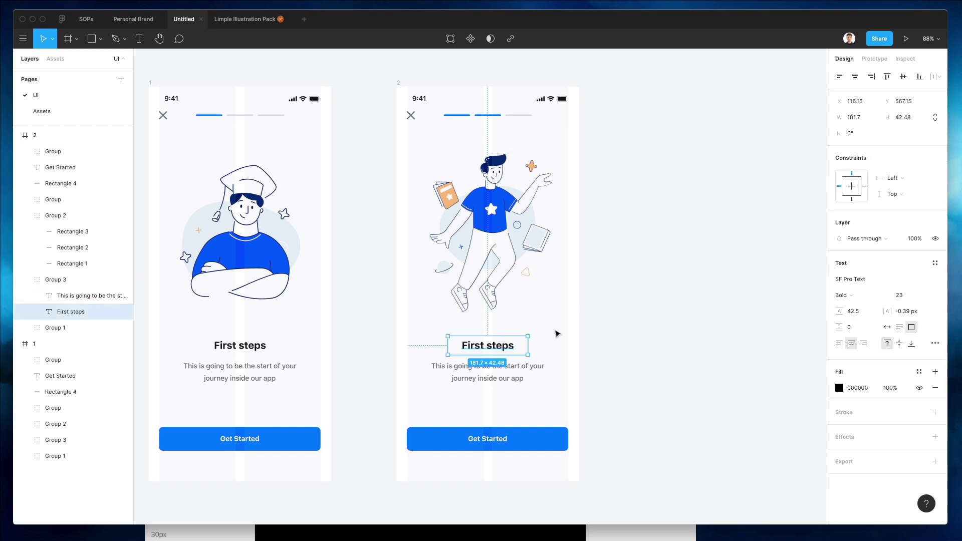
{"action": "scroll", "coordinate": [552, 329], "scroll_direction": "right", "scroll_amount": 2}
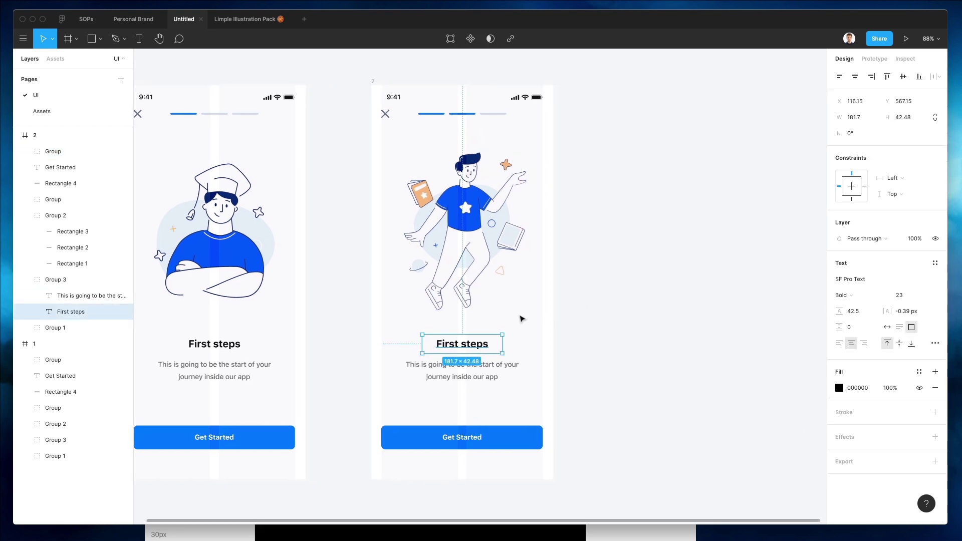
{"action": "key", "text": "Page_Down"}
{"action": "left_click", "coordinate": [489, 122]}
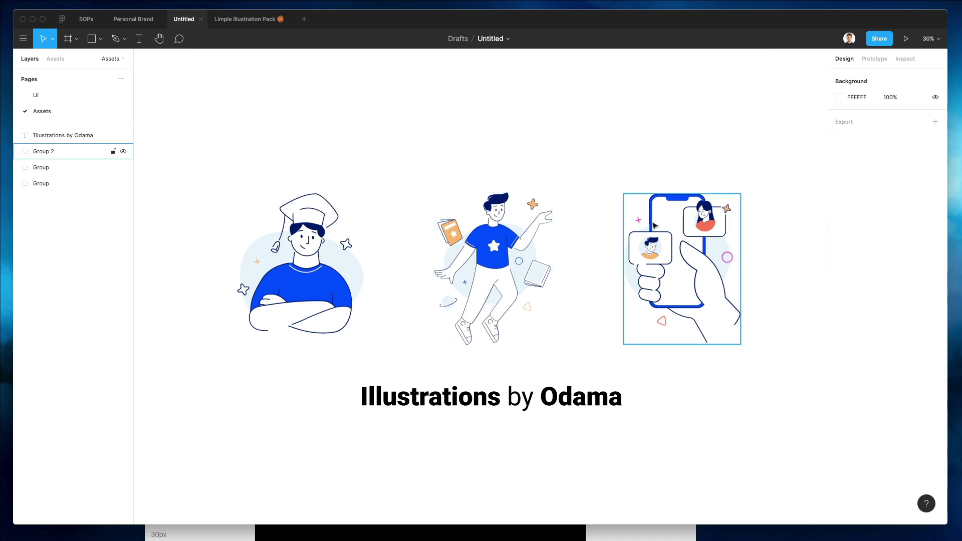
{"action": "left_click", "coordinate": [655, 226]}
{"action": "key", "text": "Page_Up"}
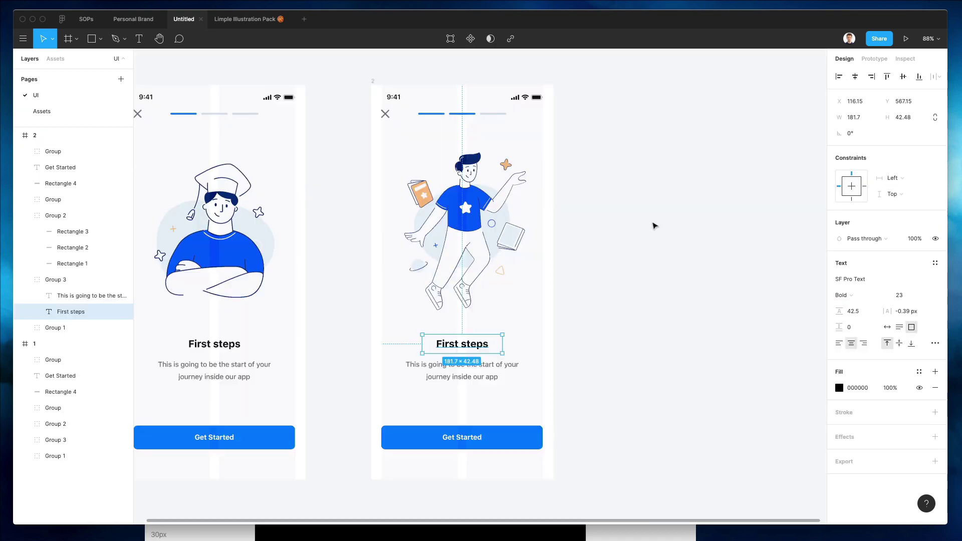
{"action": "left_click", "coordinate": [590, 195]}
{"action": "key", "text": "super+v"}
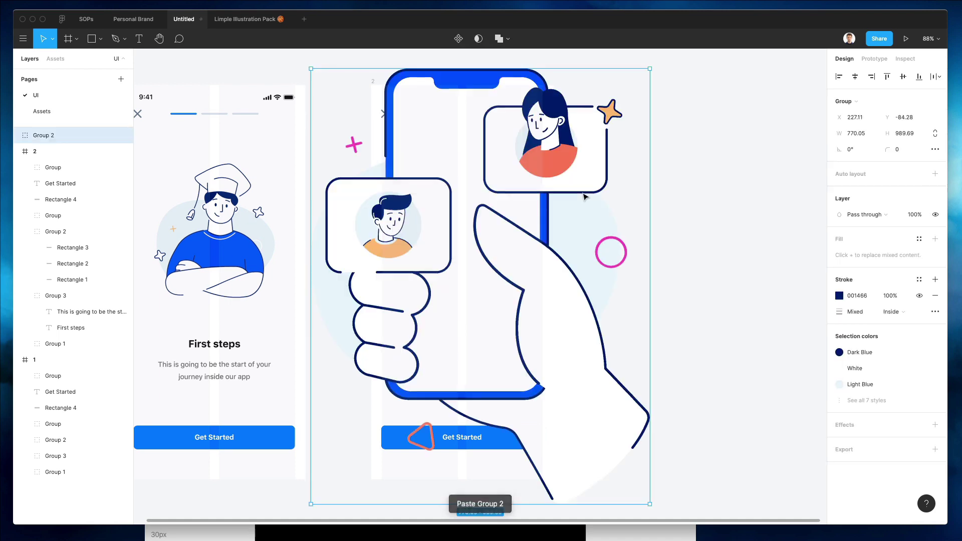
Step: Scale the phone illustration down to about 271 × 348 and place it inside frame 2 above the heading
{"action": "left_click_drag", "start_coordinate": [526, 72], "coordinate": [515, 213]}
{"action": "left_click_drag", "start_coordinate": [516, 246], "coordinate": [231, 189]}
{"action": "left_click_drag", "start_coordinate": [269, 164], "coordinate": [270, 162]}
{"action": "key", "text": "ctrl+x"}
{"action": "key", "text": "ctrl+v"}
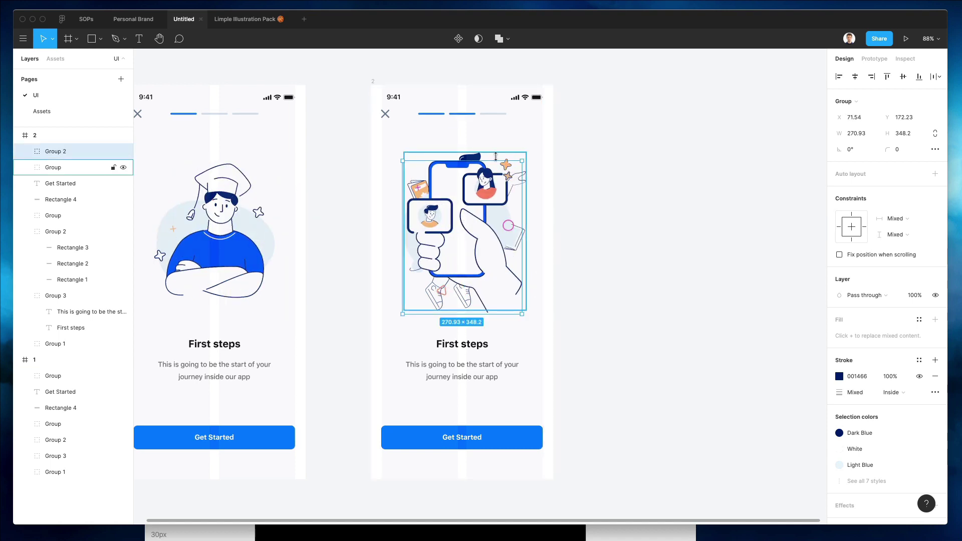
Step: Move the leaping student illustration out of frame 2 onto the empty canvas beside it
{"action": "left_click", "coordinate": [473, 156], "text": "super"}
{"action": "left_click", "coordinate": [494, 147]}
{"action": "left_click", "coordinate": [479, 163]}
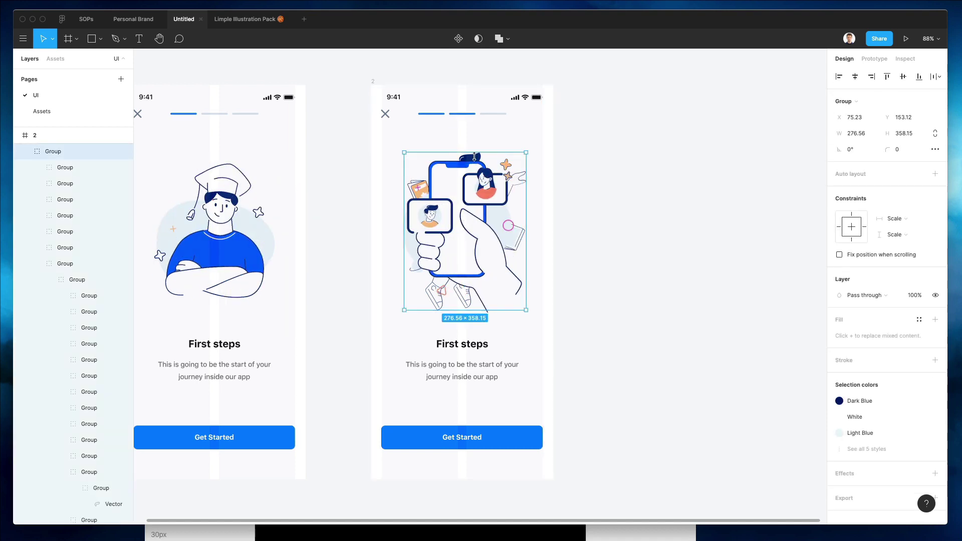
{"action": "left_click_drag", "start_coordinate": [479, 163], "coordinate": [721, 163]}
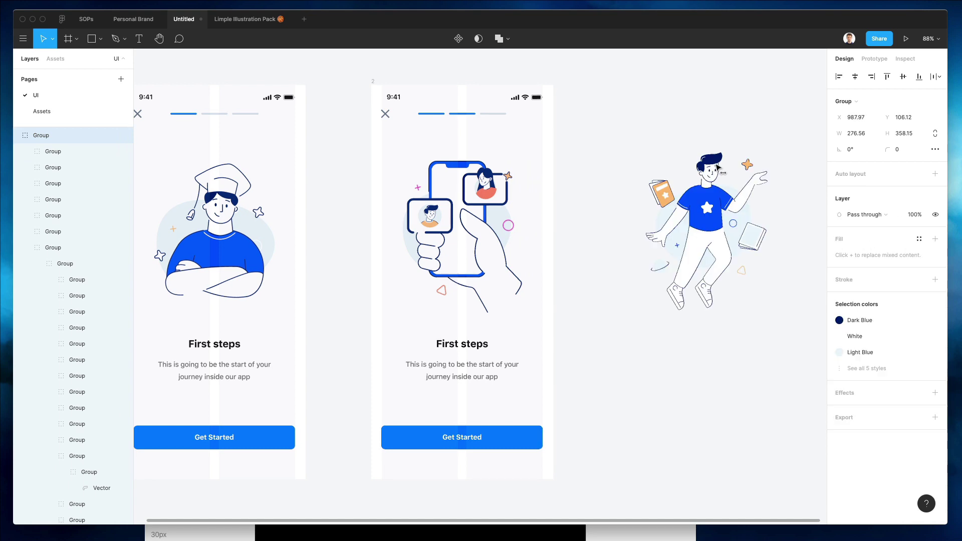
{"action": "left_click", "coordinate": [692, 134]}
Step: Shrink the phone illustration in frame 2 slightly, keeping it centered above the heading
{"action": "left_click", "coordinate": [462, 171]}
{"action": "left_click_drag", "start_coordinate": [461, 164], "coordinate": [466, 169]}
{"action": "key", "text": "Escape"}
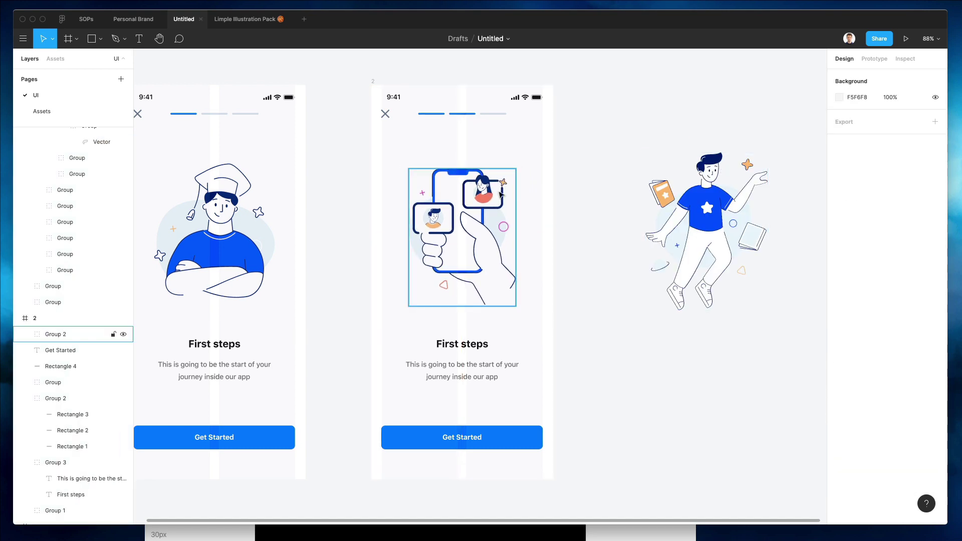
Step: Move the leaping student illustration up so it sits clear above the row of frames
{"action": "scroll", "coordinate": [518, 158], "scroll_direction": "left", "scroll_amount": 2}
{"action": "scroll", "coordinate": [518, 159], "scroll_direction": "down", "scroll_amount": 3, "text": "ctrl"}
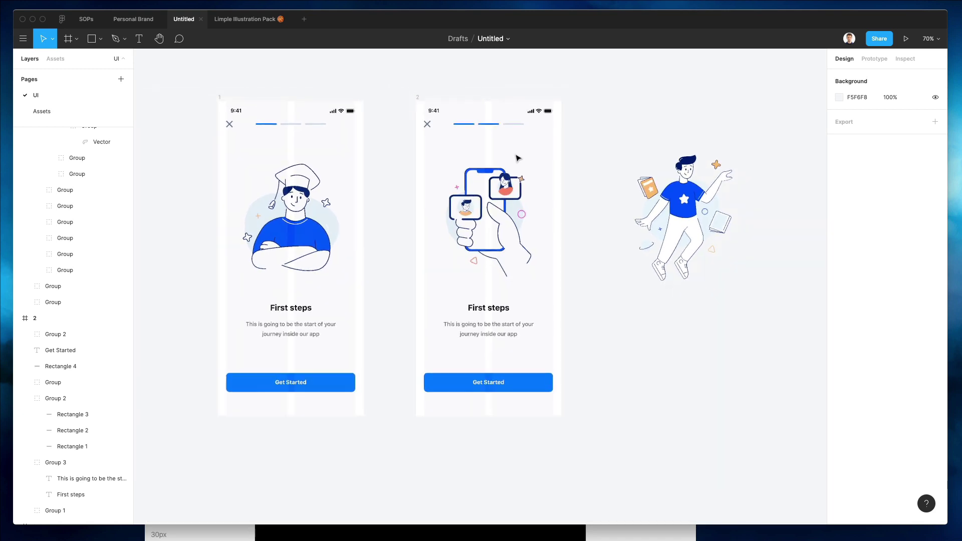
{"action": "scroll", "coordinate": [516, 156], "scroll_direction": "up", "scroll_amount": 2}
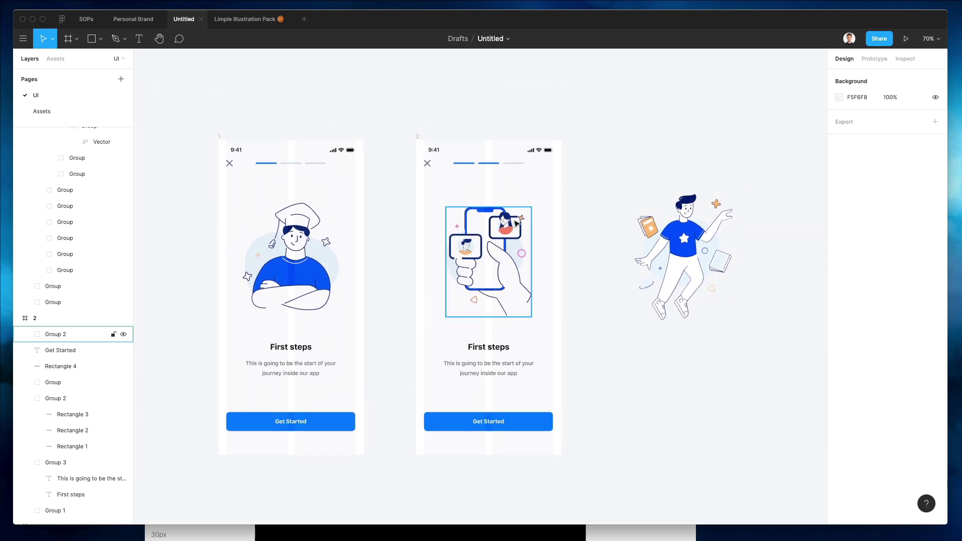
{"action": "left_click_drag", "start_coordinate": [713, 249], "coordinate": [714, 111]}
{"action": "scroll", "coordinate": [605, 237], "scroll_direction": "down", "scroll_amount": 1}
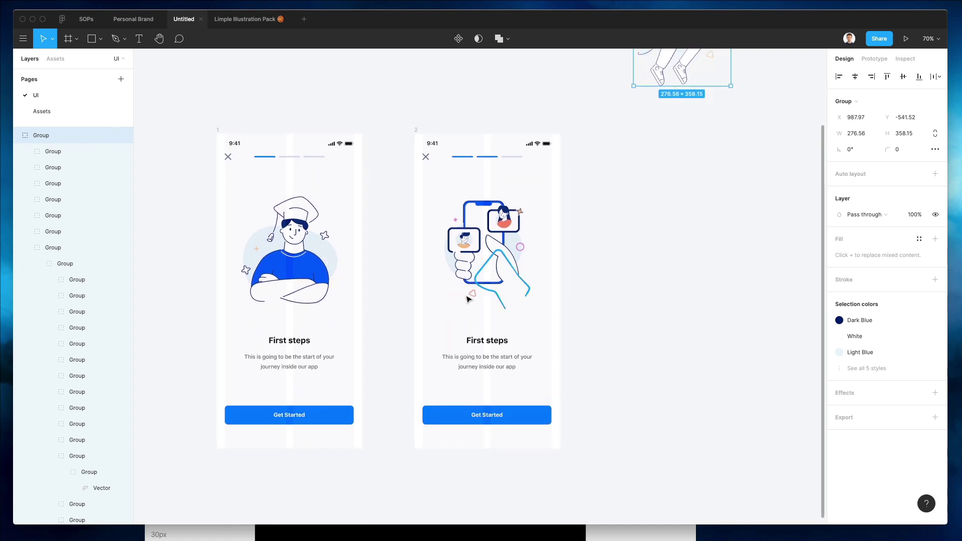
Step: Change frame 2's heading to "The School of Your Dreams" and widen its text box to fit on one line
{"action": "scroll", "coordinate": [512, 261], "scroll_direction": "down", "scroll_amount": 2, "text": "ctrl"}
{"action": "scroll", "coordinate": [467, 300], "scroll_direction": "up", "scroll_amount": 3, "text": "ctrl"}
{"action": "left_click", "coordinate": [494, 353], "text": "ctrl"}
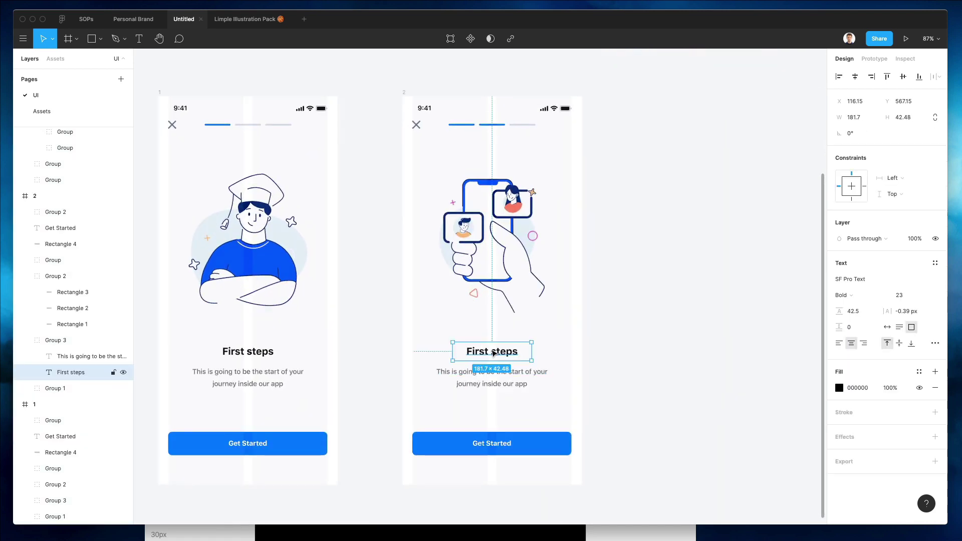
{"action": "double_click", "coordinate": [492, 349]}
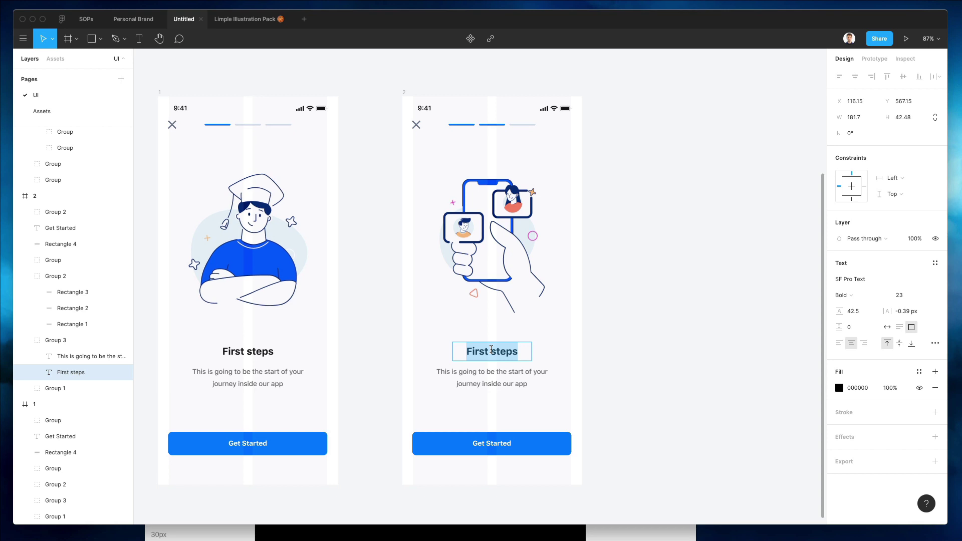
{"action": "type", "text": "The Sch"}
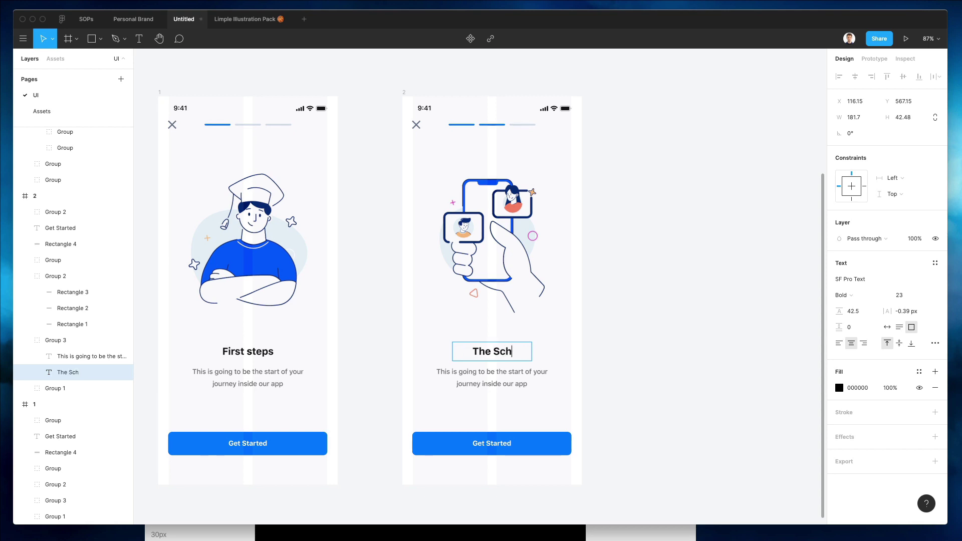
{"action": "type", "text": "ool of Your Dreams"}
{"action": "key", "text": "Escape"}
{"action": "left_click_drag", "start_coordinate": [532, 352], "coordinate": [566, 351]}
{"action": "left_click", "coordinate": [610, 326]}
Step: Replace frame 2's description with "The majority have suffered alteration in some form, by injected humour." trimmed from pasted placeholder text
{"action": "double_click", "coordinate": [515, 372]}
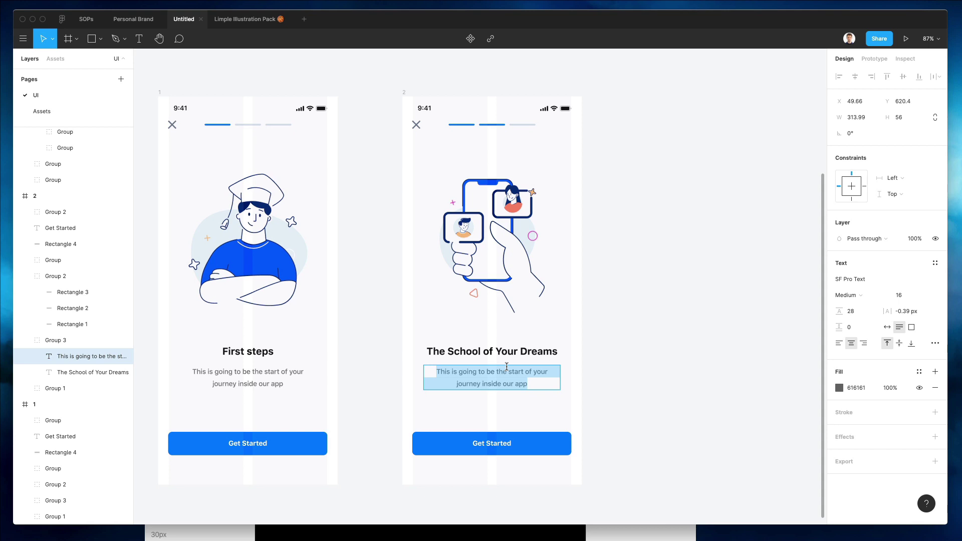
{"action": "key", "text": "BackSpace"}
{"action": "key", "text": "ctrl+v"}
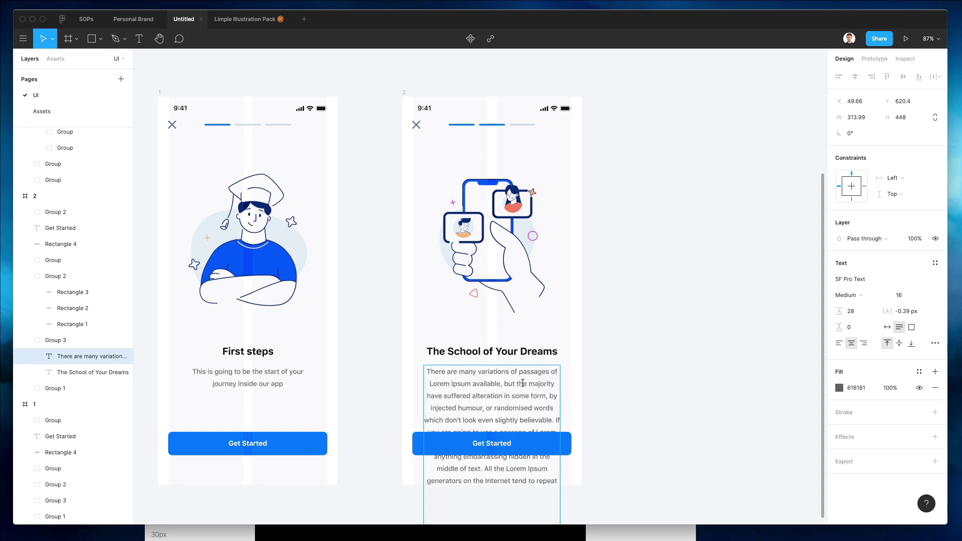
{"action": "left_click_drag", "start_coordinate": [518, 384], "coordinate": [263, 324]}
{"action": "type", "text": "T"}
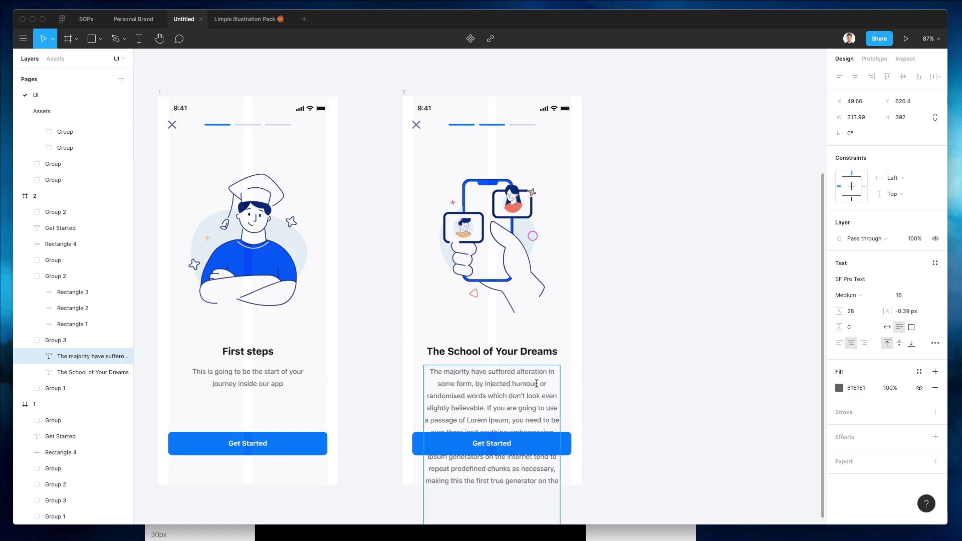
{"action": "left_click_drag", "start_coordinate": [537, 383], "coordinate": [556, 523]}
{"action": "key", "text": "BackSpace"}
{"action": "type", "text": "."}
{"action": "key", "text": "Escape"}
{"action": "key", "text": "Escape"}
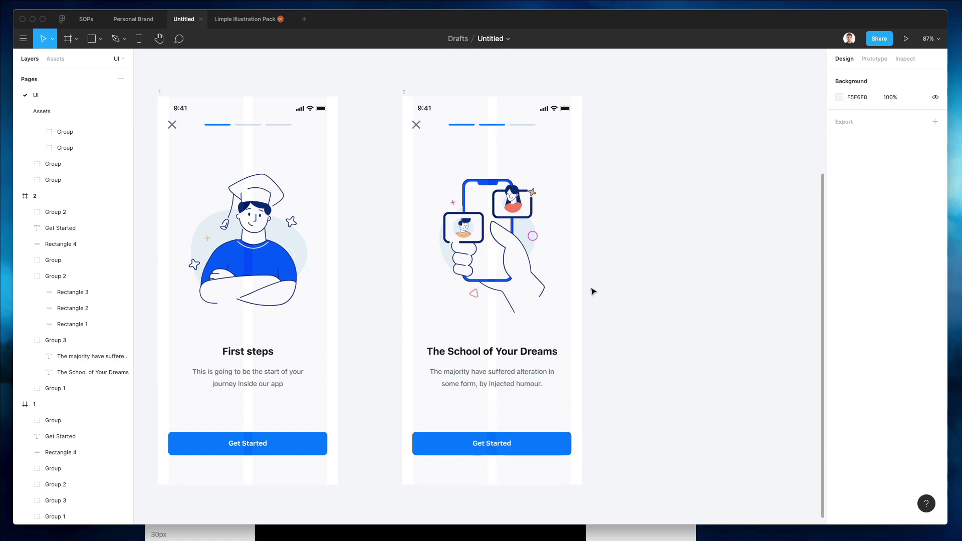
{"action": "scroll", "coordinate": [601, 281], "scroll_direction": "down", "scroll_amount": 2}
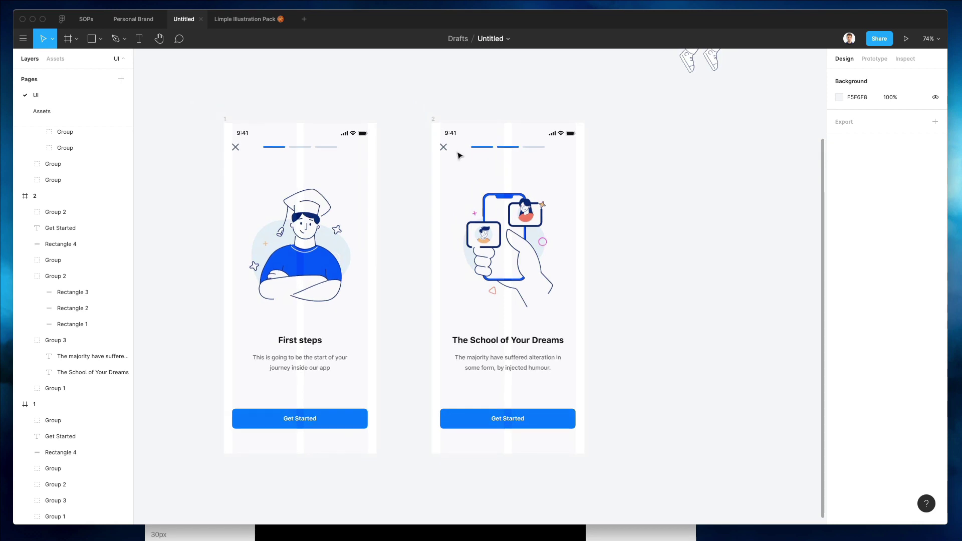
Step: Duplicate frame 2 to its right as a third onboarding screen named 3
{"action": "left_click_drag", "start_coordinate": [437, 121], "coordinate": [672, 151]}
{"action": "scroll", "coordinate": [672, 151], "scroll_direction": "right", "scroll_amount": 5}
{"action": "left_click", "coordinate": [453, 243]}
{"action": "scroll", "coordinate": [453, 243], "scroll_direction": "down", "scroll_amount": 2}
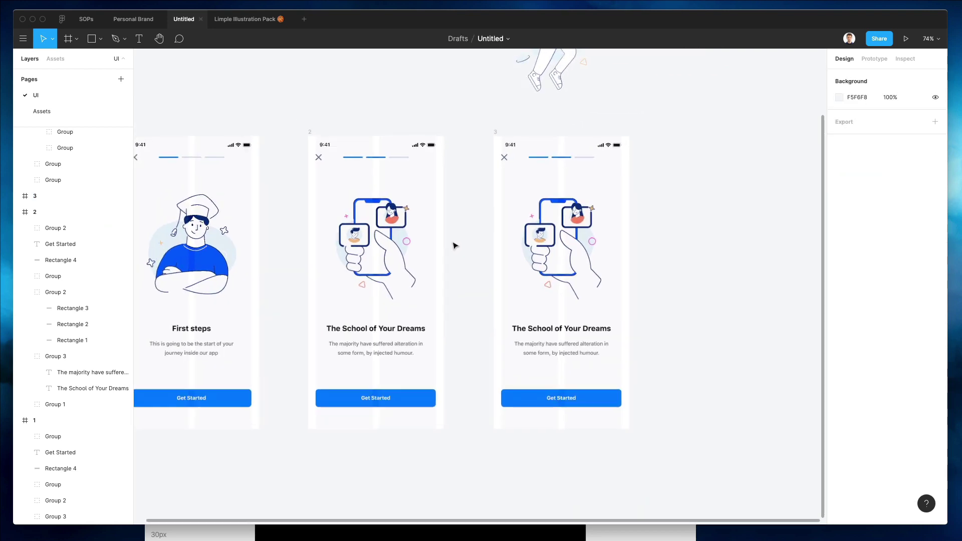
Step: Delete the hand-holding-phone illustration from frame 3
{"action": "scroll", "coordinate": [486, 231], "scroll_direction": "up", "scroll_amount": 5}
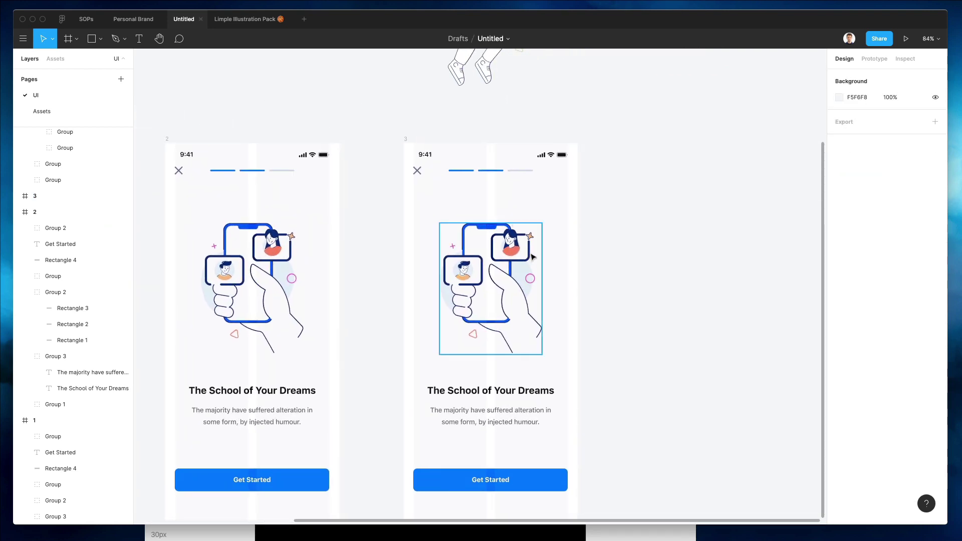
{"action": "left_click", "coordinate": [532, 256]}
{"action": "key", "text": "Delete"}
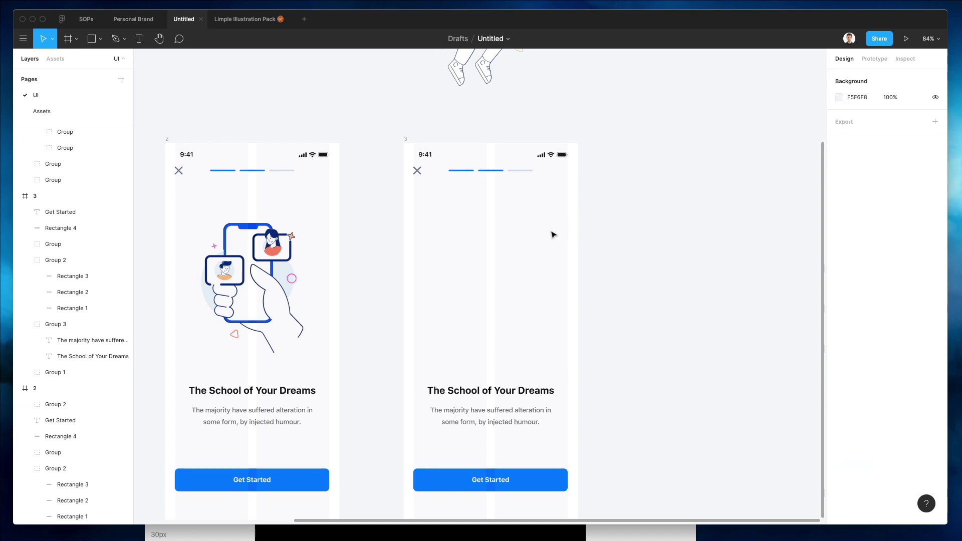
Step: Change frame 3's heading to "Just one more step:"
{"action": "scroll", "coordinate": [508, 293], "scroll_direction": "down", "scroll_amount": 1}
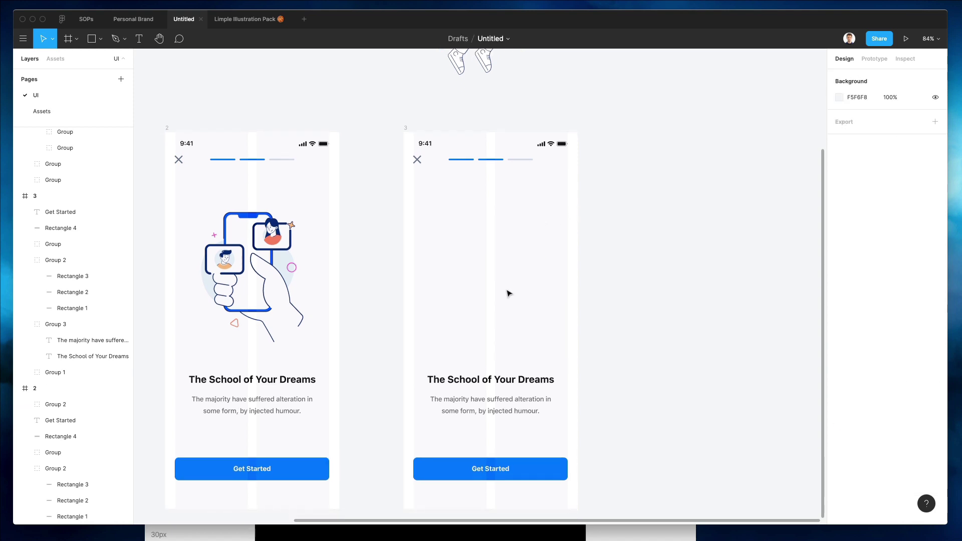
{"action": "double_click", "coordinate": [487, 382]}
{"action": "double_click", "coordinate": [485, 380]}
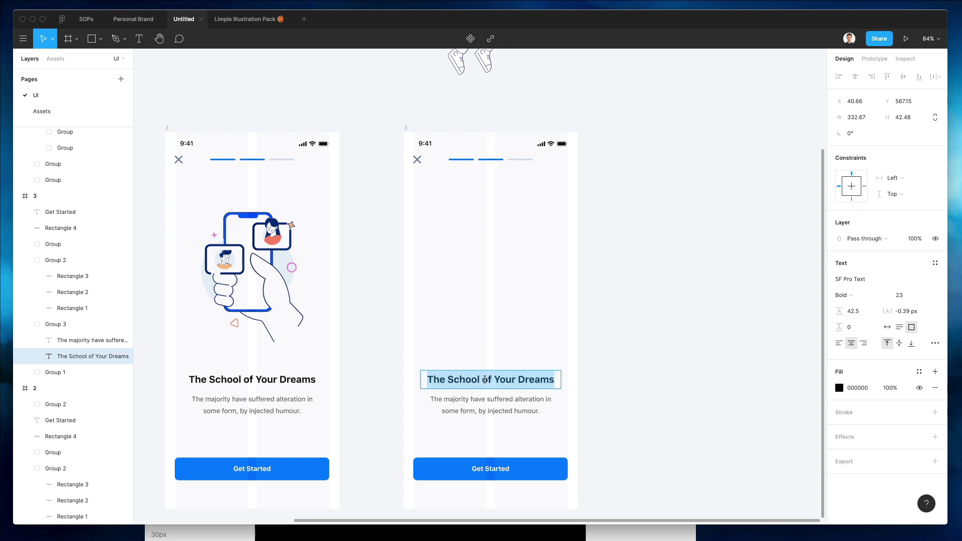
{"action": "type", "text": "Just one m"}
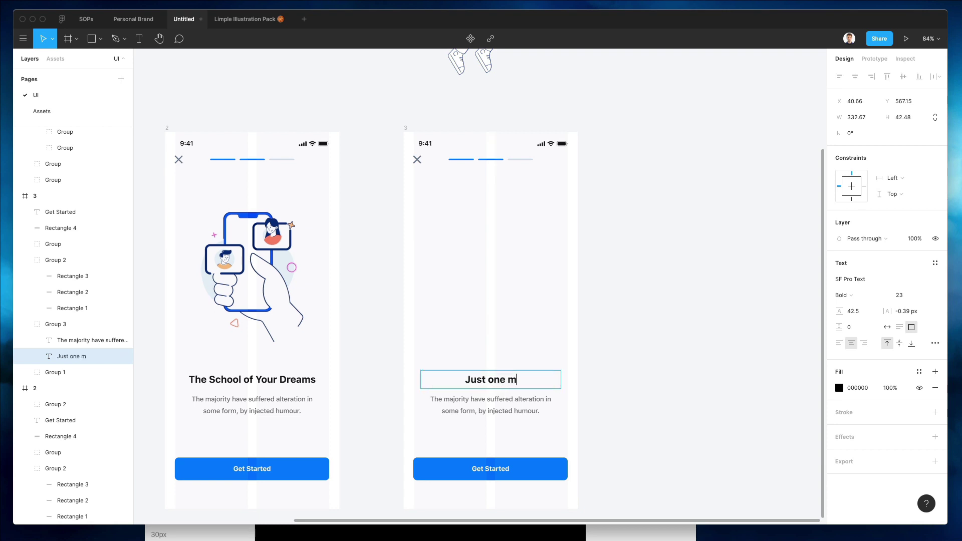
{"action": "type", "text": "ore tote"}
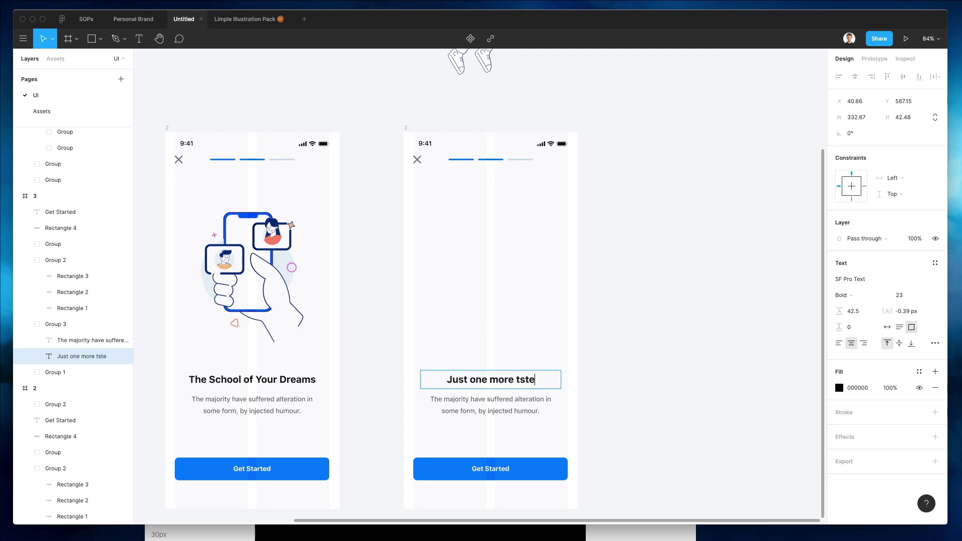
{"action": "key", "text": "BackSpace"}
{"action": "key", "text": "BackSpace"}
{"action": "key", "text": "BackSpace"}
{"action": "key", "text": "BackSpace"}
{"action": "type", "text": "step"}
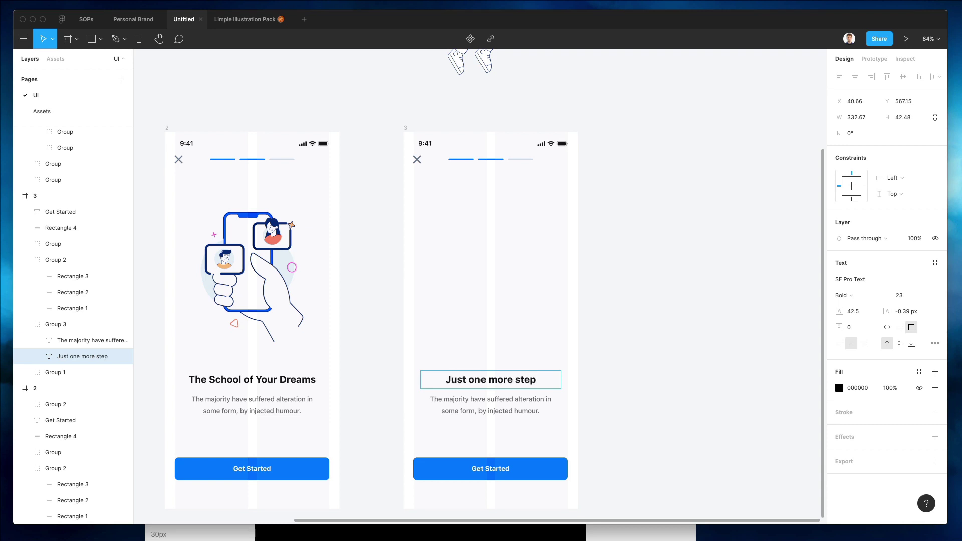
{"action": "type", "text": ":"}
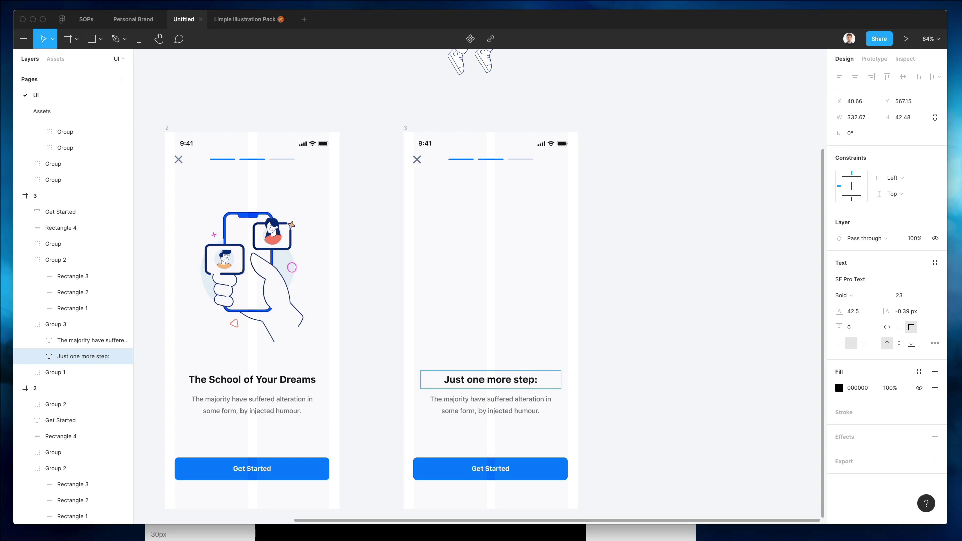
{"action": "key", "text": "Escape"}
Step: Move frame 3's heading up toward the middle of the screen and bring the description up beneath it
{"action": "scroll", "coordinate": [489, 312], "scroll_direction": "left", "scroll_amount": 1}
{"action": "left_click_drag", "start_coordinate": [515, 381], "coordinate": [530, 307]}
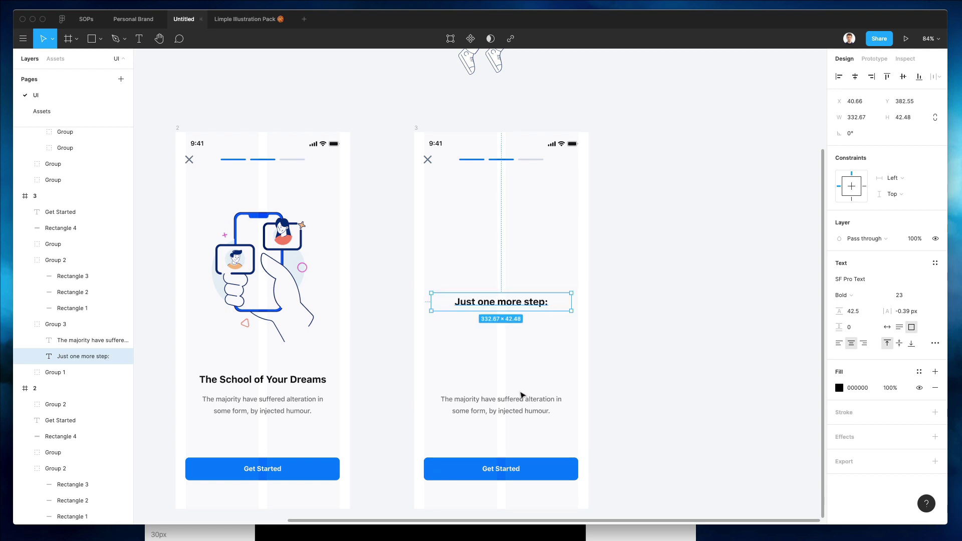
{"action": "left_click_drag", "start_coordinate": [520, 397], "coordinate": [520, 336]}
Step: Ungroup the heading and description in frame 3
{"action": "left_click", "coordinate": [556, 288]}
{"action": "left_click", "coordinate": [520, 309]}
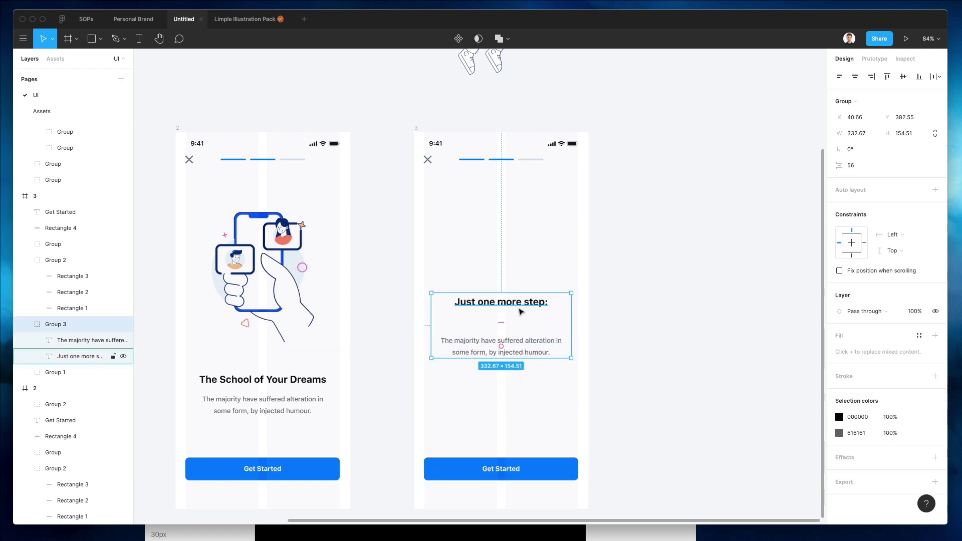
{"action": "key", "text": "super+shift+g"}
{"action": "left_click", "coordinate": [559, 282]}
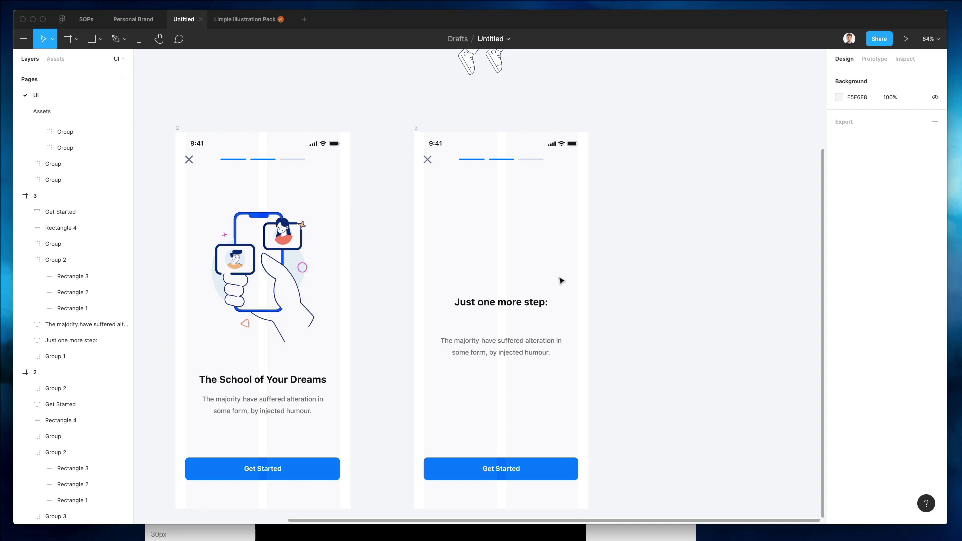
Step: Replace frame 3's description text with "Create account"
{"action": "left_click", "coordinate": [532, 340]}
{"action": "double_click", "coordinate": [528, 346]}
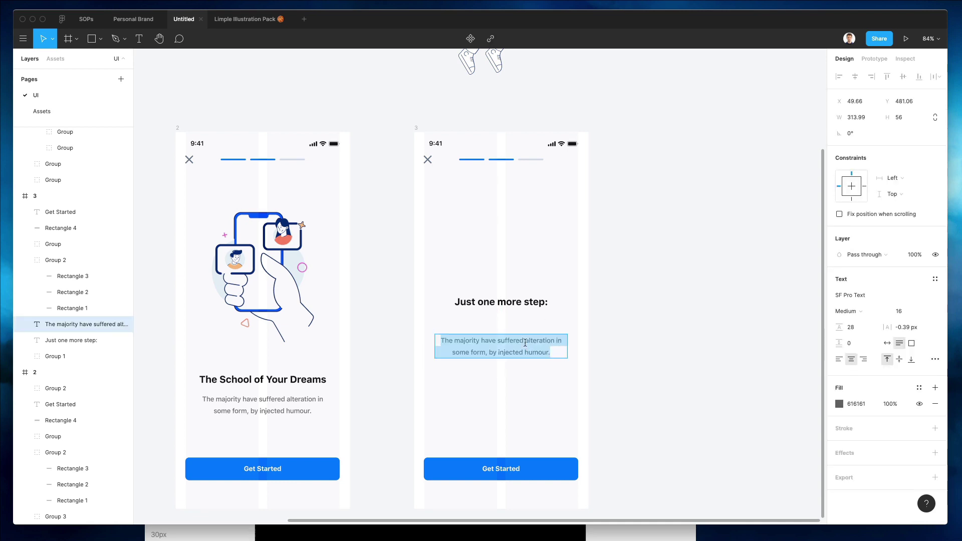
{"action": "type", "text": "Create account"}
{"action": "key", "text": "Escape"}
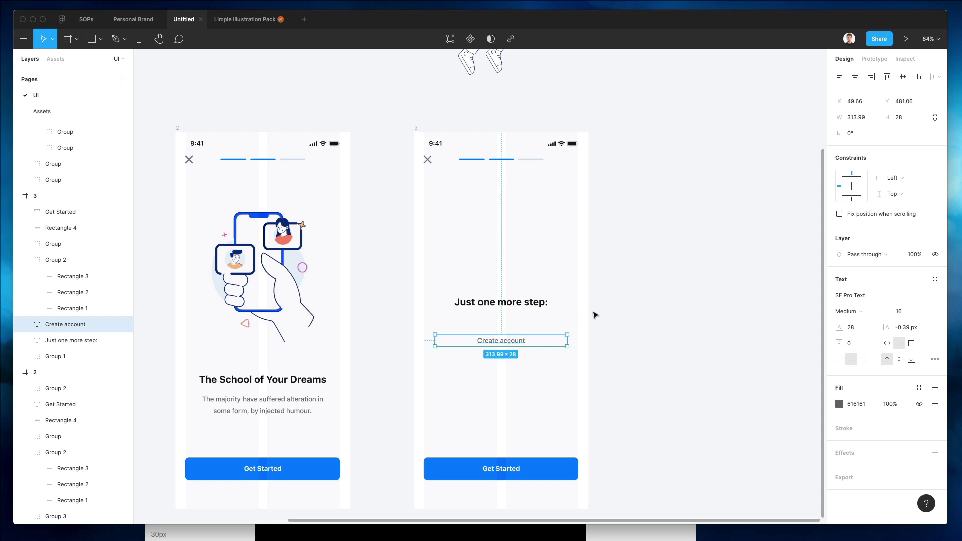
Step: Left-align the "Create account" text, set it to auto width and shift it slightly right to leave room for an icon
{"action": "left_click", "coordinate": [840, 360]}
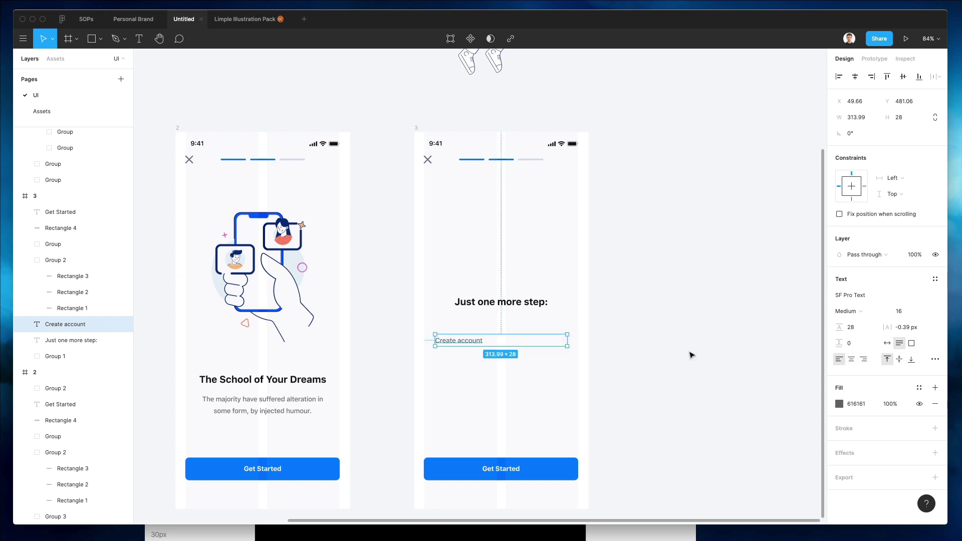
{"action": "left_click", "coordinate": [887, 345]}
{"action": "left_click_drag", "start_coordinate": [456, 344], "coordinate": [564, 345]}
{"action": "scroll", "coordinate": [466, 345], "scroll_direction": "up", "scroll_amount": 3}
{"action": "key", "text": "Delete"}
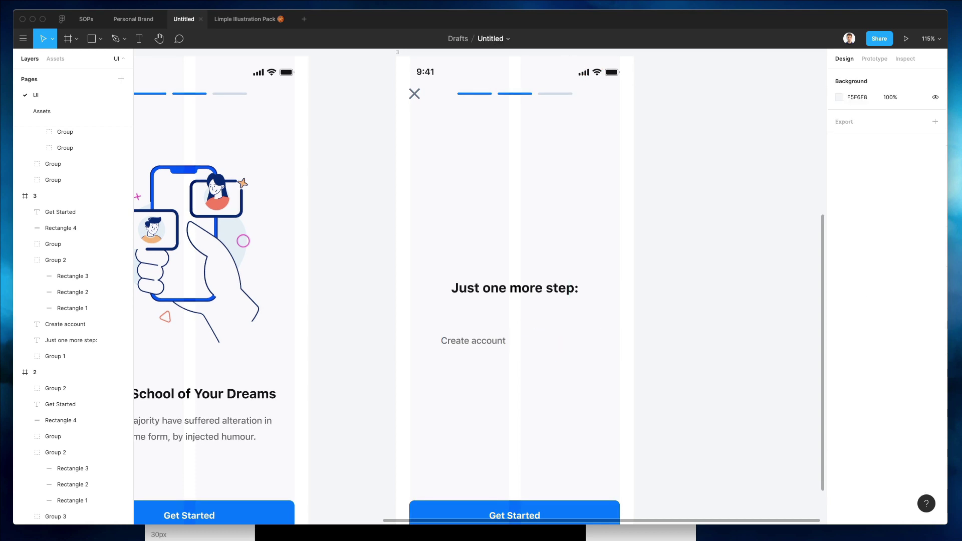
Step: Switch to Nucleo and search all icons for "check"
{"action": "key", "text": "super+Tab"}
{"action": "double_click", "coordinate": [190, 236]}
{"action": "left_click", "coordinate": [183, 261]}
{"action": "double_click", "coordinate": [186, 227]}
{"action": "type", "text": "check"}
Step: Find the 12px circled check icon among the results and place it in frame 3
{"action": "scroll", "coordinate": [358, 292], "scroll_direction": "down", "scroll_amount": 5}
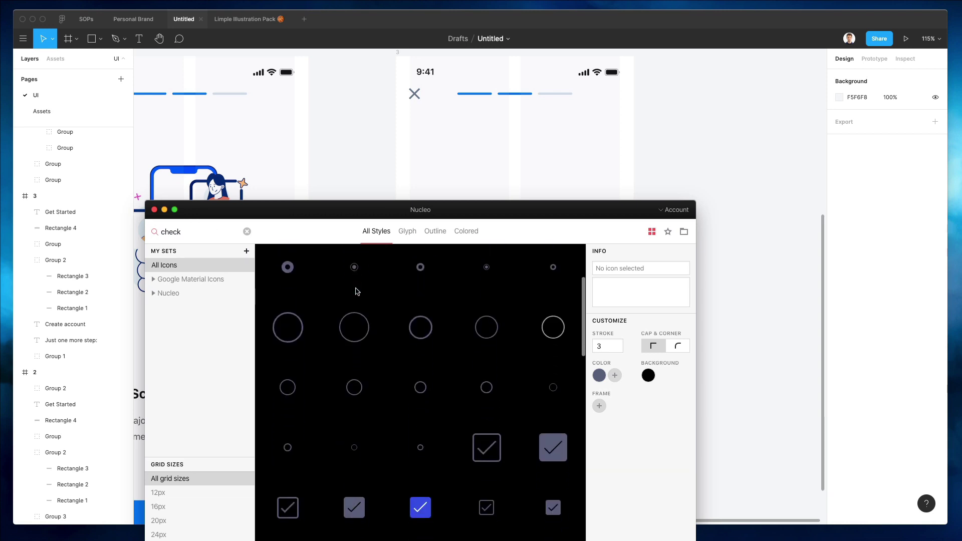
{"action": "scroll", "coordinate": [514, 291], "scroll_direction": "down", "scroll_amount": 6}
{"action": "scroll", "coordinate": [514, 290], "scroll_direction": "down", "scroll_amount": 5}
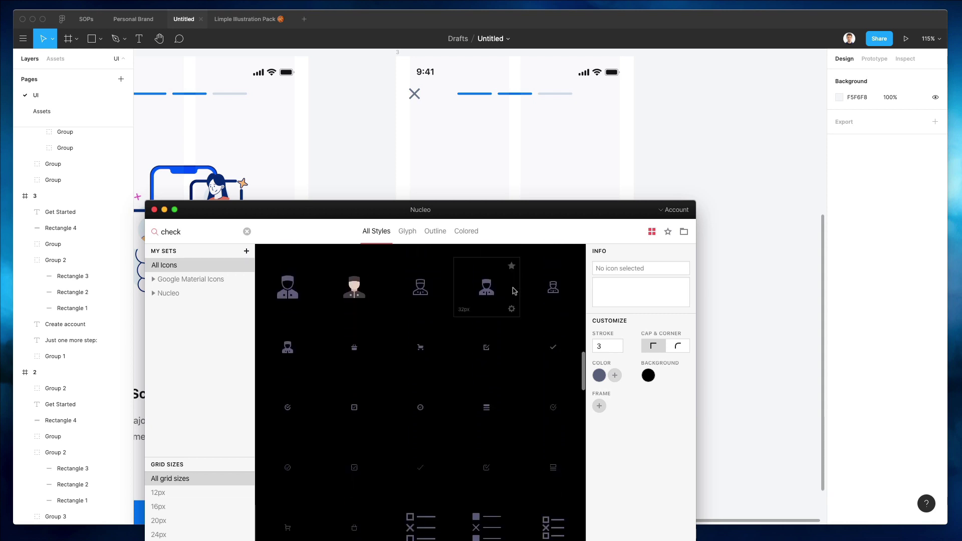
{"action": "scroll", "coordinate": [326, 371], "scroll_direction": "down", "scroll_amount": 3}
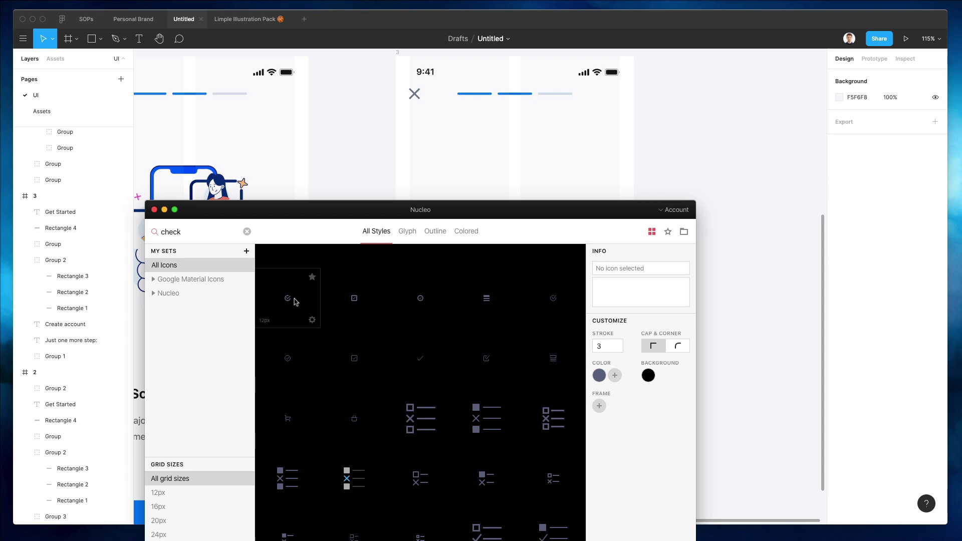
{"action": "left_click_drag", "start_coordinate": [291, 301], "coordinate": [501, 173]}
Step: Scale the check icon to about 27.5 px and place it beside "Create account" at the first column's outer edge
{"action": "key", "text": "k"}
{"action": "scroll", "coordinate": [515, 161], "scroll_direction": "up", "scroll_amount": 3}
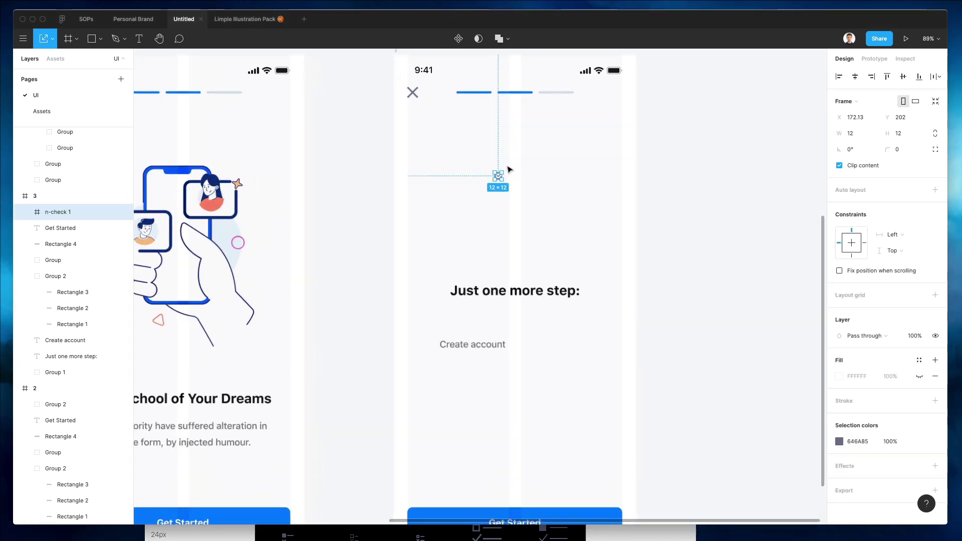
{"action": "left_click_drag", "start_coordinate": [500, 172], "coordinate": [411, 353]}
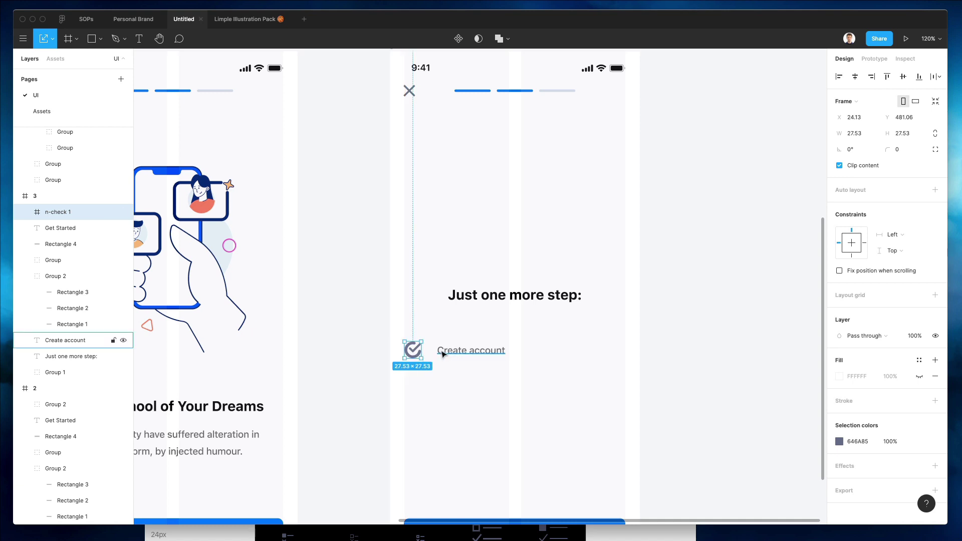
Step: Ungroup the check icon's frame and fill the icon with the pale color sampled from the progress bar's inactive segment
{"action": "key", "text": "super+shift+g"}
{"action": "key", "text": "i"}
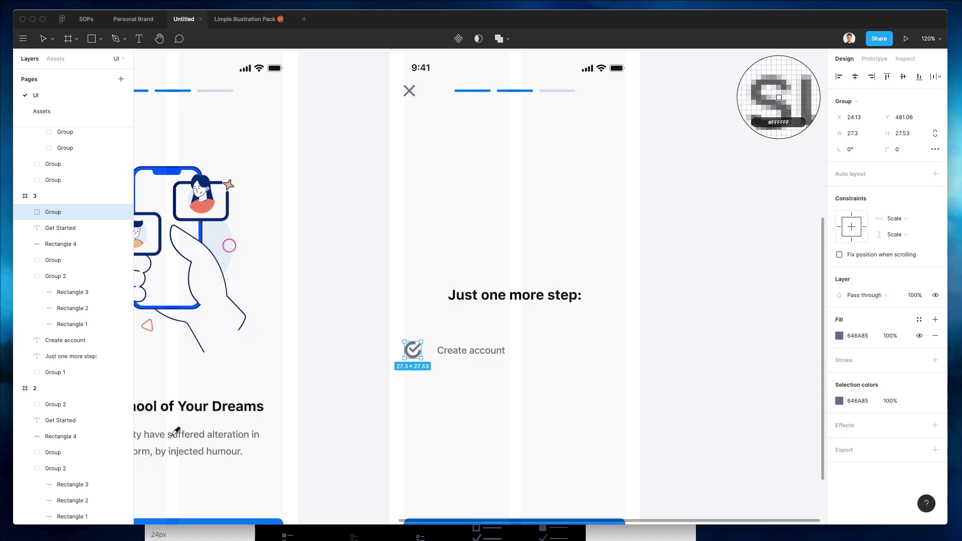
{"action": "left_click", "coordinate": [172, 434]}
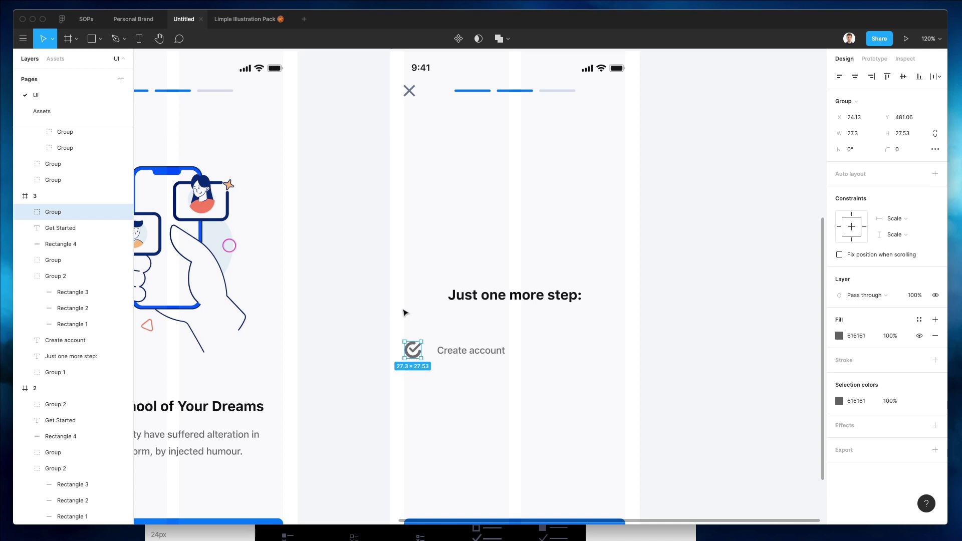
{"action": "key", "text": "i"}
{"action": "left_click", "coordinate": [548, 94]}
Step: Move the "Create account" text slightly closer to the check icon and center it vertically against it
{"action": "left_click", "coordinate": [509, 329]}
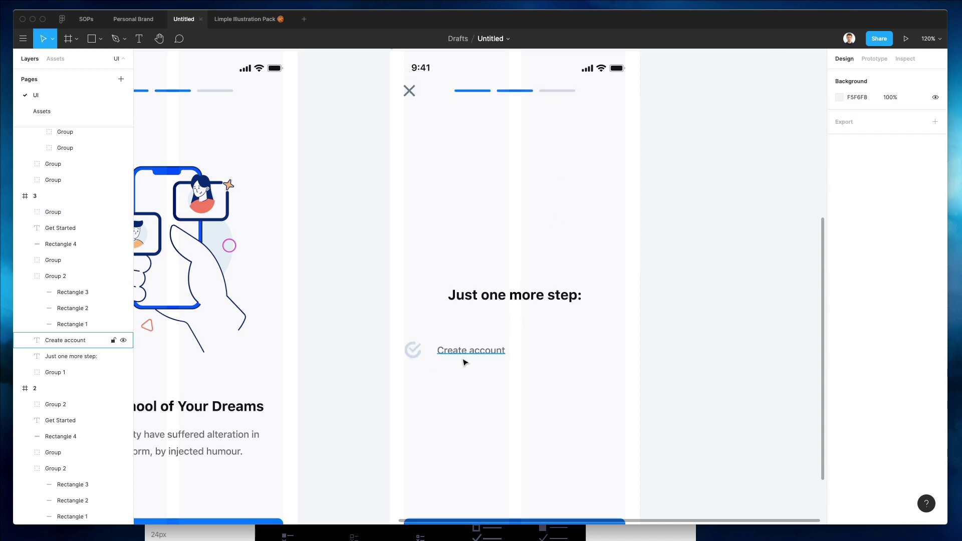
{"action": "left_click", "coordinate": [459, 350]}
{"action": "left_click_drag", "start_coordinate": [457, 346], "coordinate": [459, 350]}
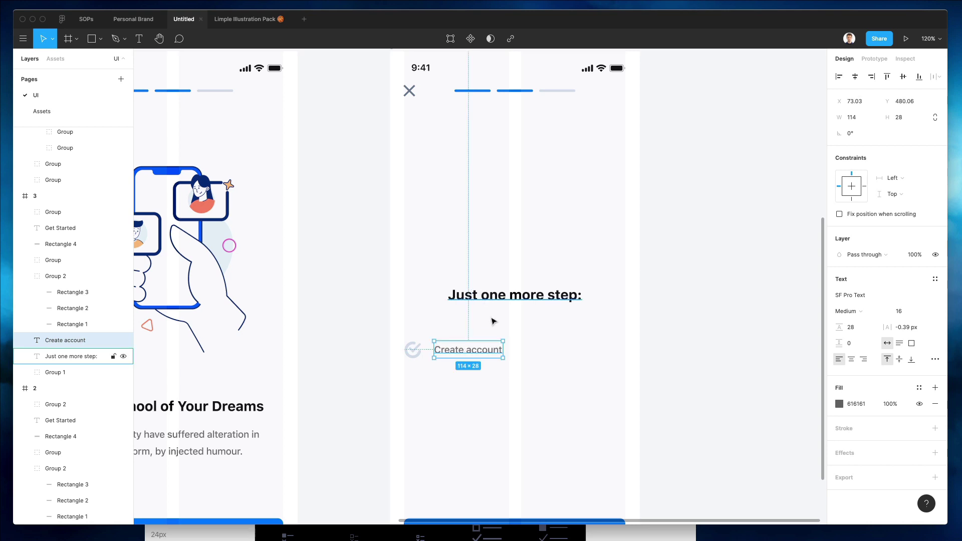
Step: Draw a horizontal divider line about 366 px wide below the "Create account" row, then nudge it up 11 px
{"action": "scroll", "coordinate": [489, 336], "scroll_direction": "down", "scroll_amount": 3}
{"action": "key", "text": "l"}
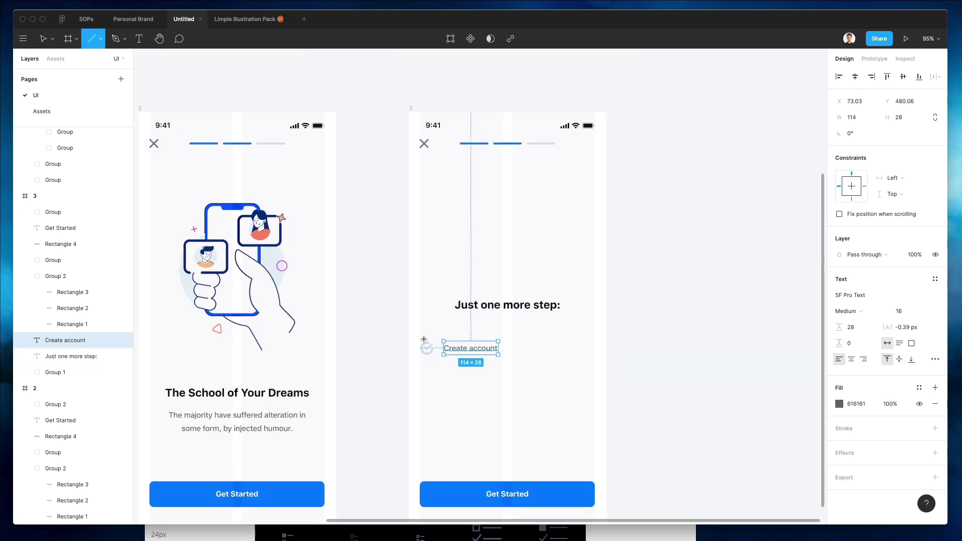
{"action": "left_click_drag", "start_coordinate": [421, 372], "coordinate": [594, 372]}
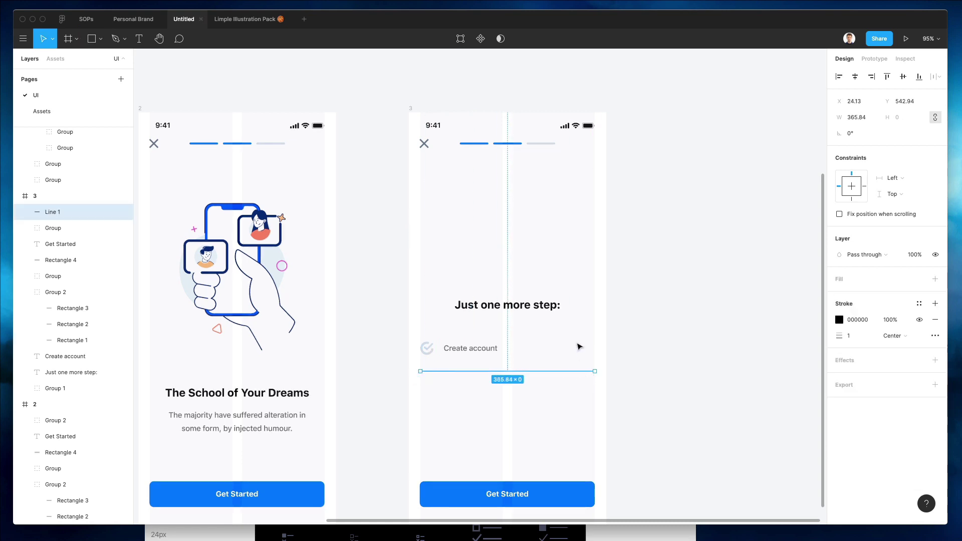
{"action": "key", "text": "shift+Up"}
{"action": "key", "text": "Up"}
Step: Color the divider line's stroke with 5B697D sampled from the close icon and set its opacity to 20%
{"action": "scroll", "coordinate": [436, 346], "scroll_direction": "up", "scroll_amount": 2}
{"action": "scroll", "coordinate": [436, 347], "scroll_direction": "up", "scroll_amount": 2}
{"action": "key", "text": "i"}
{"action": "left_click", "coordinate": [420, 60]}
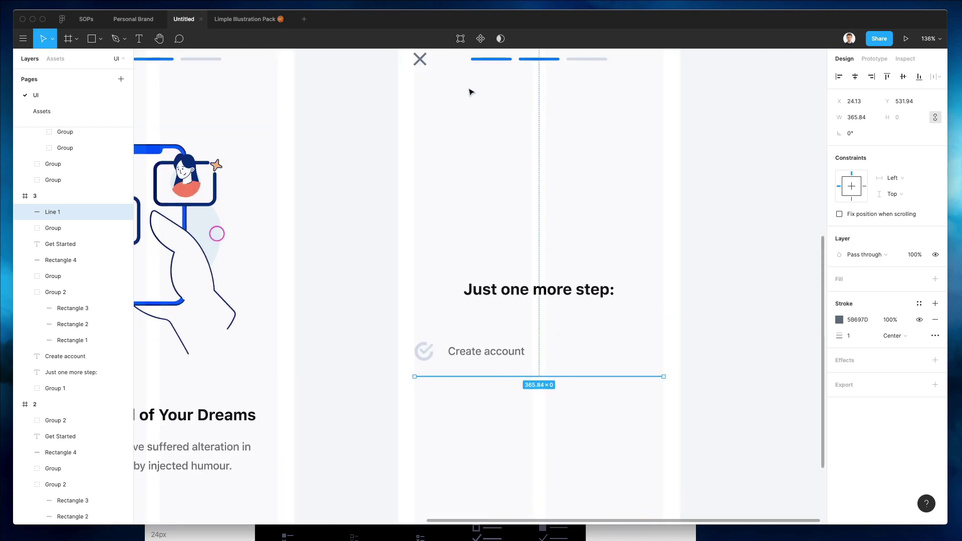
{"action": "key", "text": "2"}
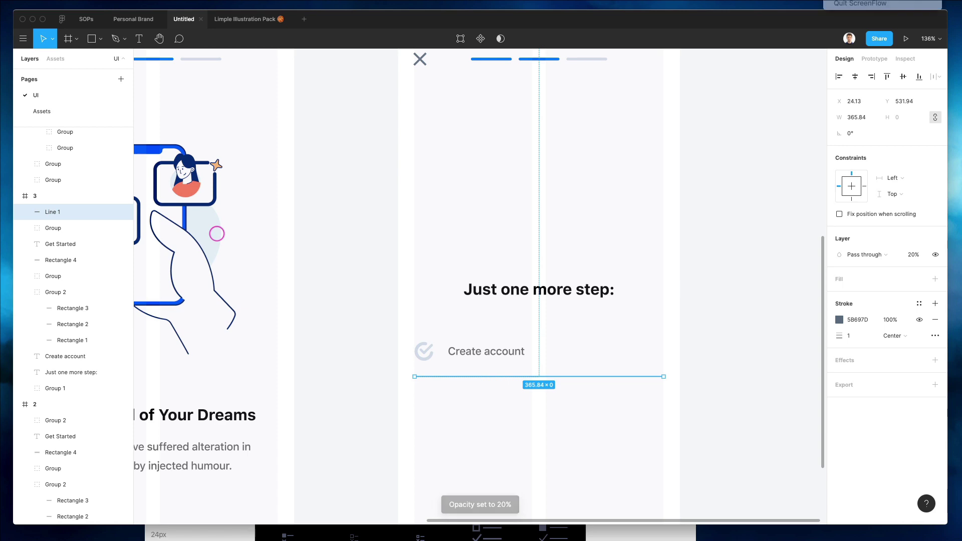
{"action": "scroll", "coordinate": [502, 411], "scroll_direction": "down", "scroll_amount": 3}
{"action": "left_click", "coordinate": [504, 361]}
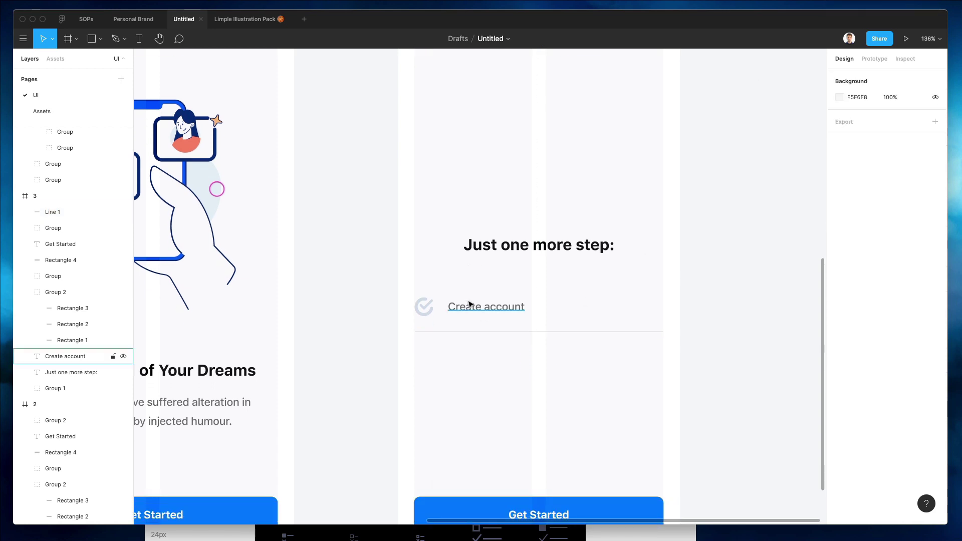
Step: Duplicate the check icon, "Create account" text and divider twice below to make three list rows
{"action": "mouse_move", "coordinate": [411, 286]}
{"action": "left_mouse_down"}
{"action": "mouse_move", "coordinate": [565, 359]}
{"action": "mouse_move", "coordinate": [380, 287]}
{"action": "left_mouse_up"}
{"action": "left_click", "coordinate": [565, 359]}
{"action": "left_click_drag", "start_coordinate": [490, 310], "coordinate": [493, 360]}
{"action": "key", "text": "super+d"}
{"action": "left_click", "coordinate": [685, 354]}
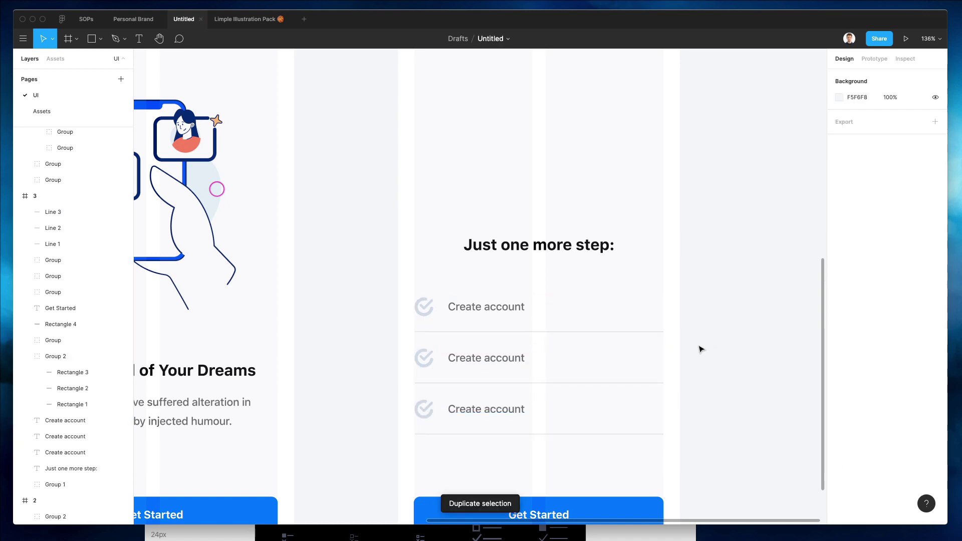
Step: Nudge the second and third checklist rows up slightly to even out the spacing between rows
{"action": "left_click_drag", "start_coordinate": [354, 341], "coordinate": [540, 442]}
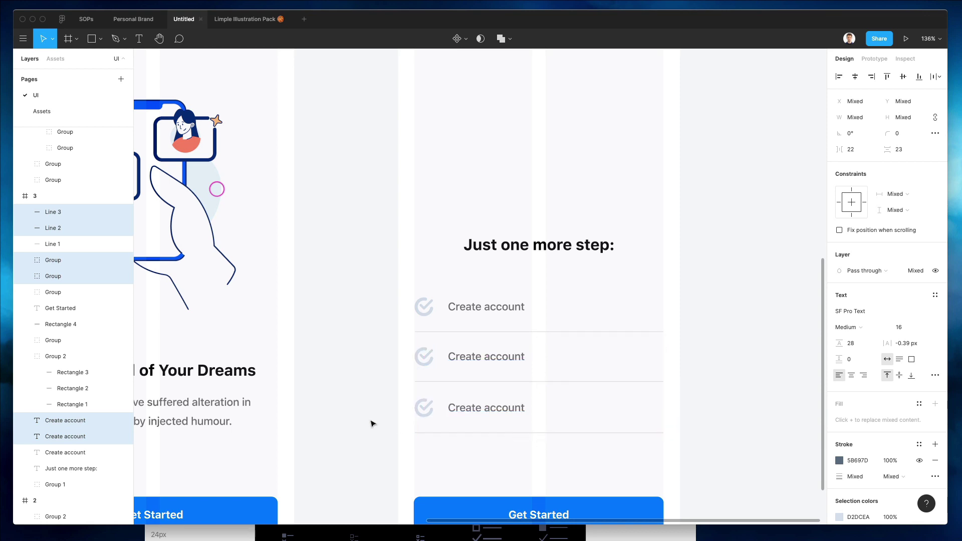
{"action": "left_click_drag", "start_coordinate": [385, 441], "coordinate": [496, 396]}
{"action": "key", "text": "Up"}
{"action": "key", "text": "Up"}
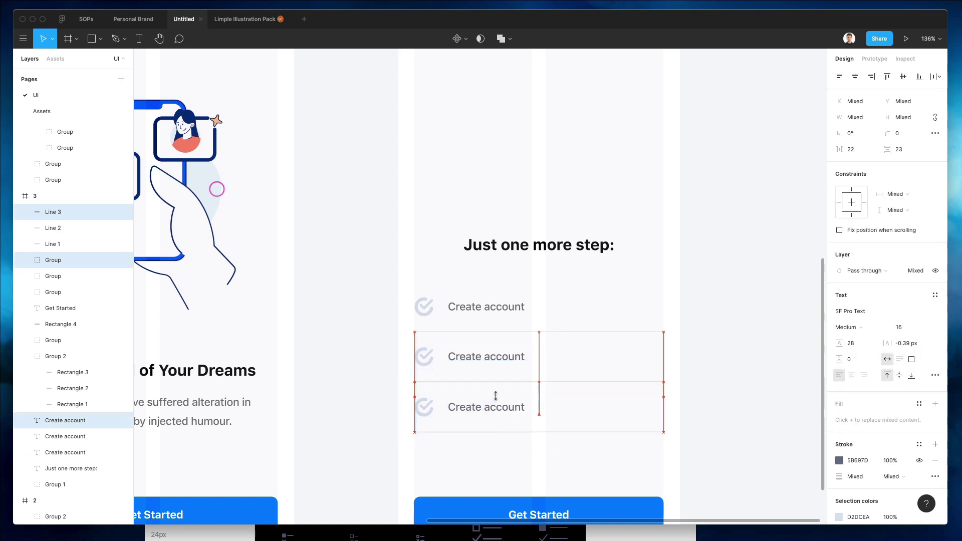
{"action": "left_click", "coordinate": [351, 337]}
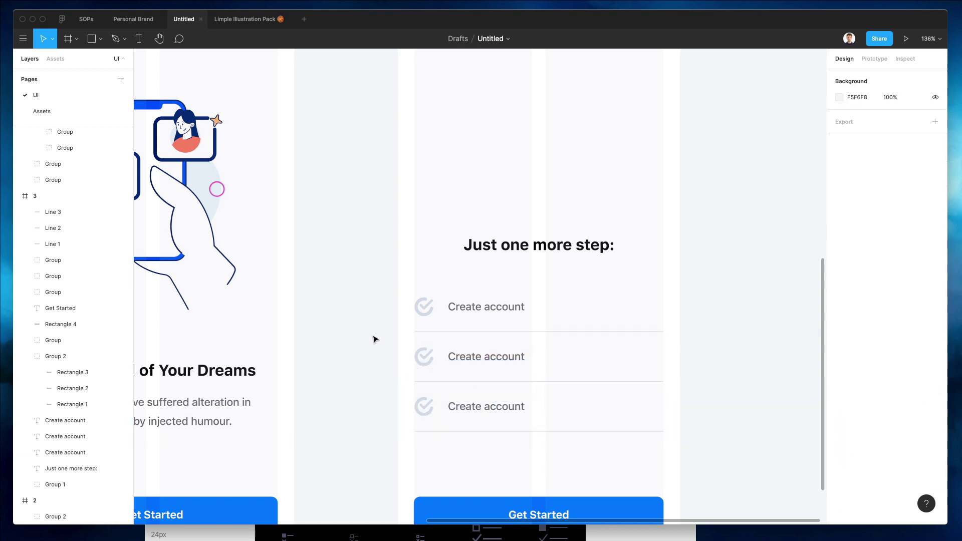
Step: Change the second checklist row's text to "Secure your account"
{"action": "scroll", "coordinate": [431, 321], "scroll_direction": "down", "scroll_amount": 2}
{"action": "double_click", "coordinate": [491, 322]}
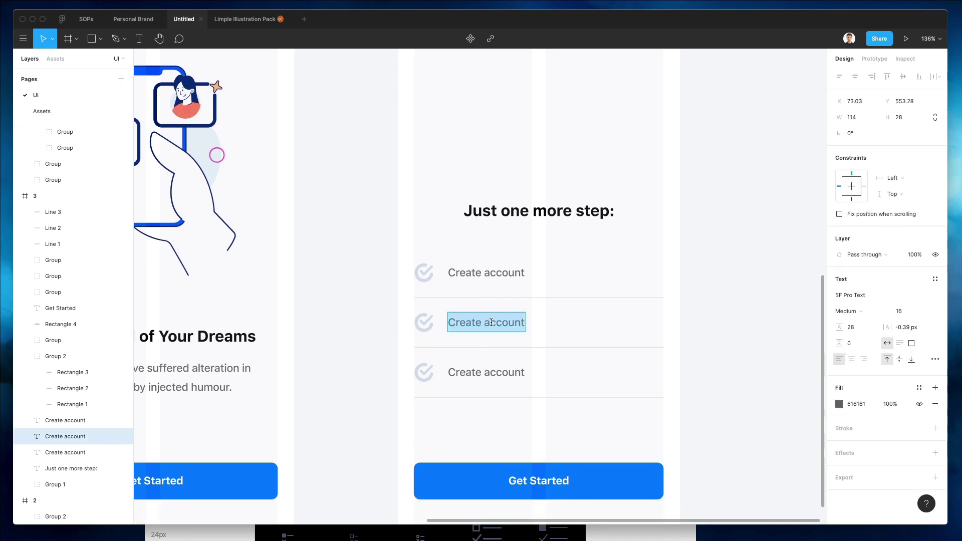
{"action": "type", "text": "Secure"}
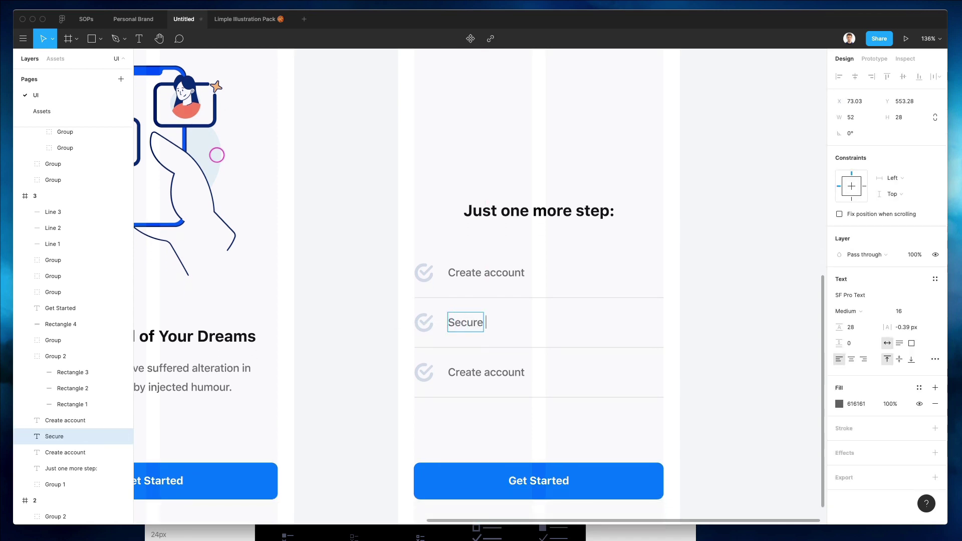
{"action": "type", "text": " your account"}
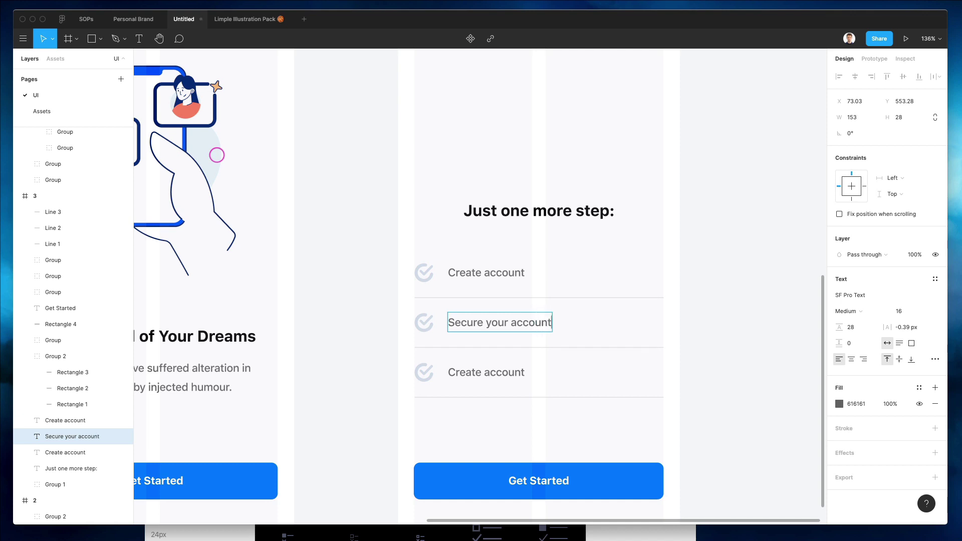
Step: Change the third checklist row's text to "Identity Verification (2 mins)"
{"action": "double_click", "coordinate": [468, 371]}
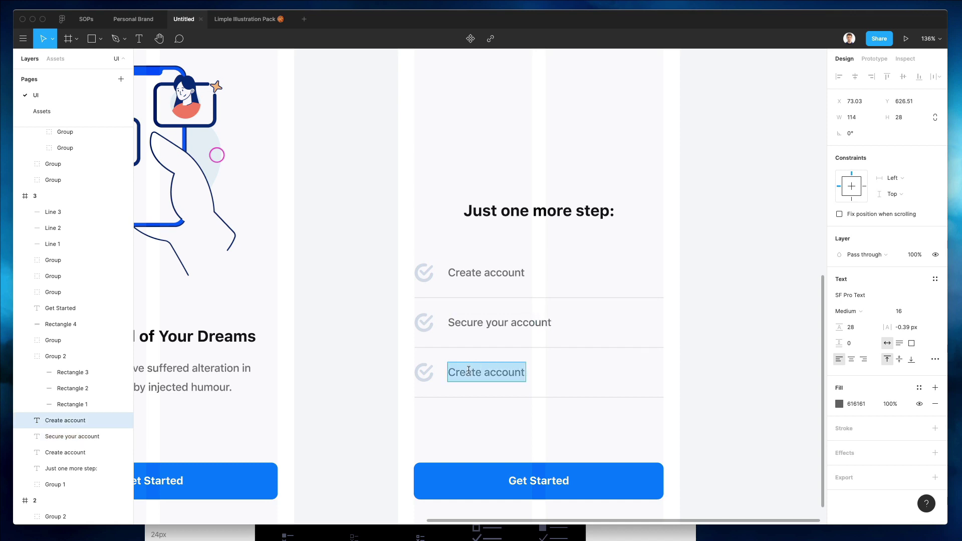
{"action": "type", "text": "Iden"}
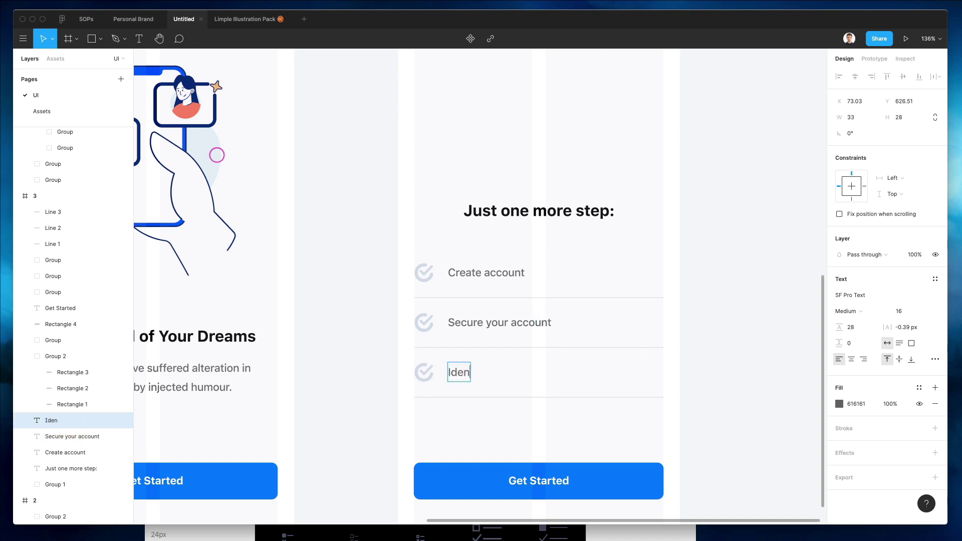
{"action": "type", "text": "tity Verification"}
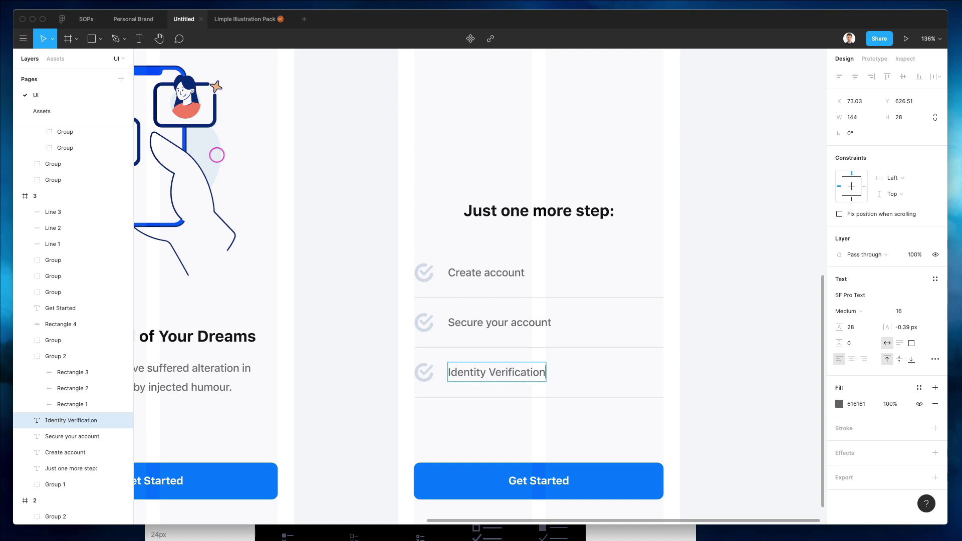
{"action": "type", "text": " (2 mins"}
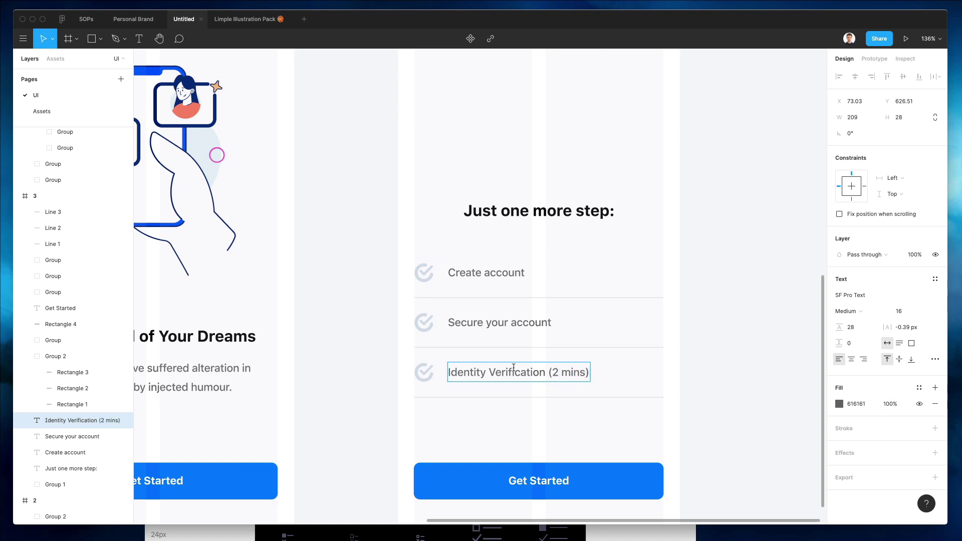
{"action": "type", "text": ")"}
{"action": "key", "text": "Escape"}
Step: Move the divider line under the third checklist row down 20 px
{"action": "left_click", "coordinate": [522, 398]}
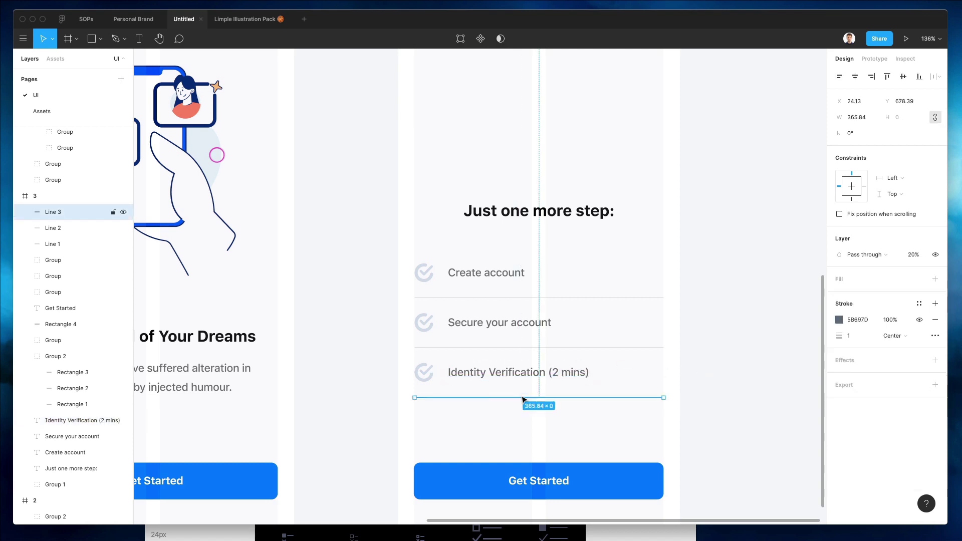
{"action": "key", "text": "shift+Down"}
{"action": "key", "text": "shift+Down"}
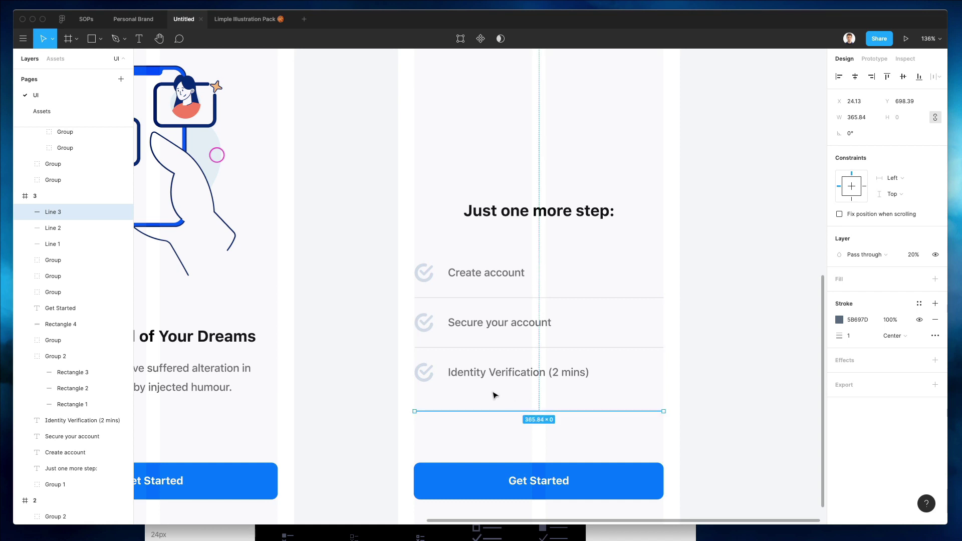
Step: Duplicate the "Identity Verification (2 mins)" text 20 px below the original and set the copy's font size to 13
{"action": "left_click_drag", "start_coordinate": [499, 372], "coordinate": [501, 392]}
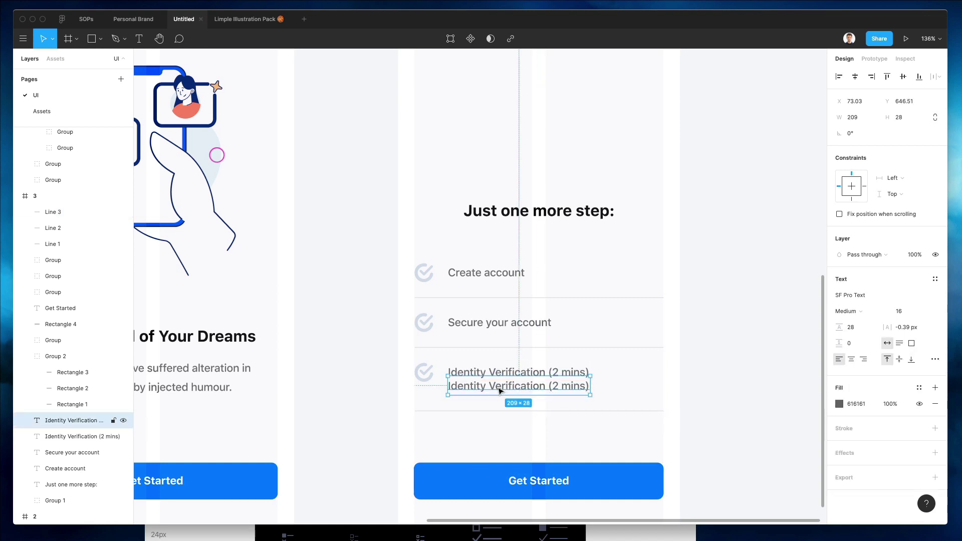
{"action": "left_click", "coordinate": [897, 313]}
{"action": "type", "text": "13"}
{"action": "key", "text": "Return"}
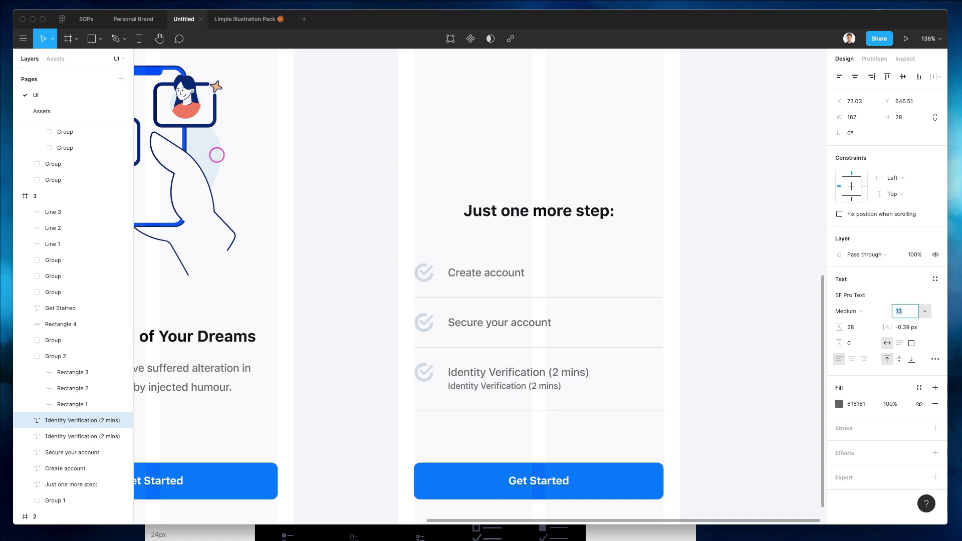
{"action": "key", "text": "Escape"}
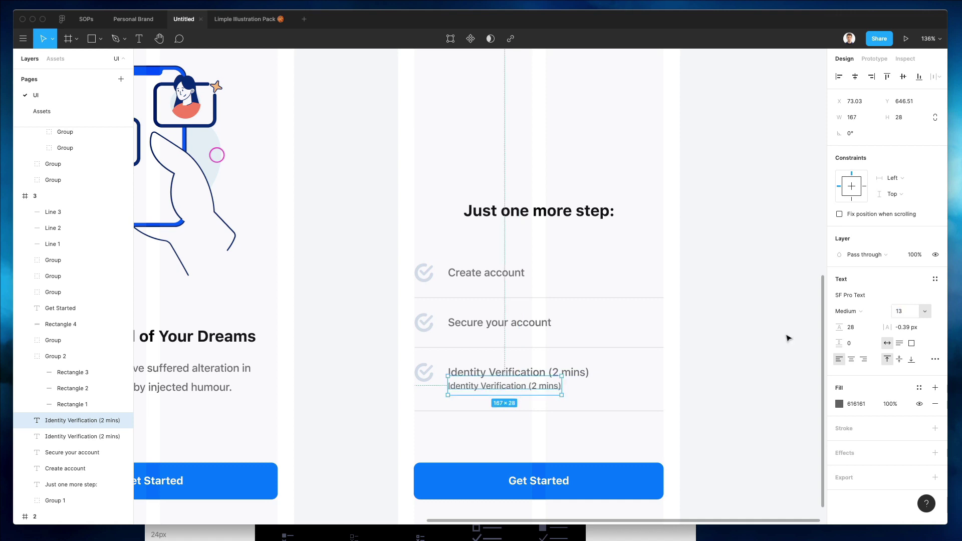
Step: Replace the smaller copy's text with "Required by your country" and shift it slightly down
{"action": "double_click", "coordinate": [538, 386]}
{"action": "type", "text": "R"}
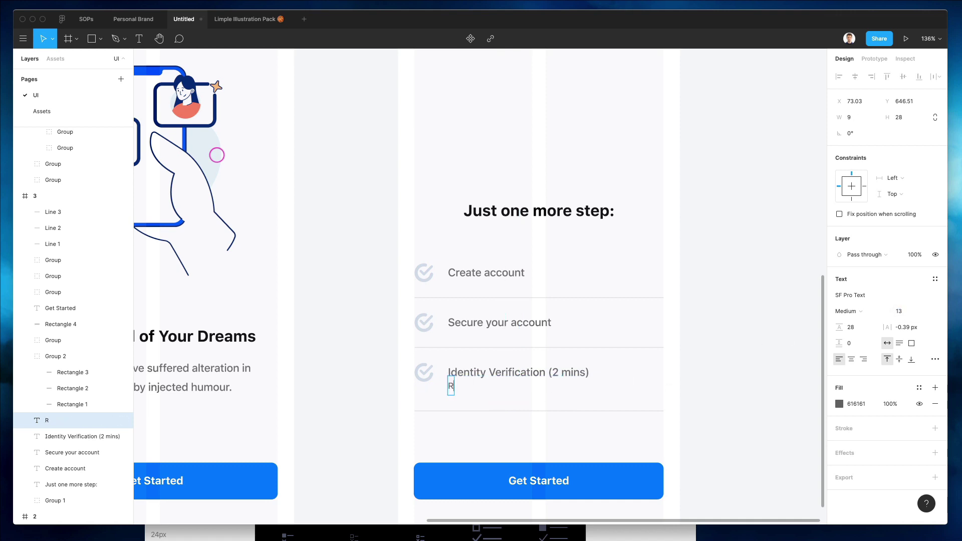
{"action": "type", "text": "equired by "}
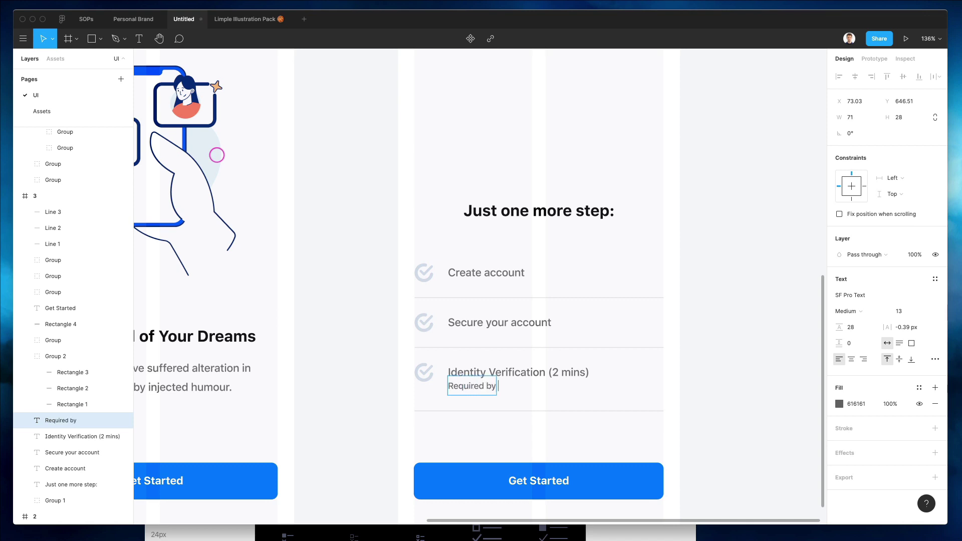
{"action": "type", "text": "your country"}
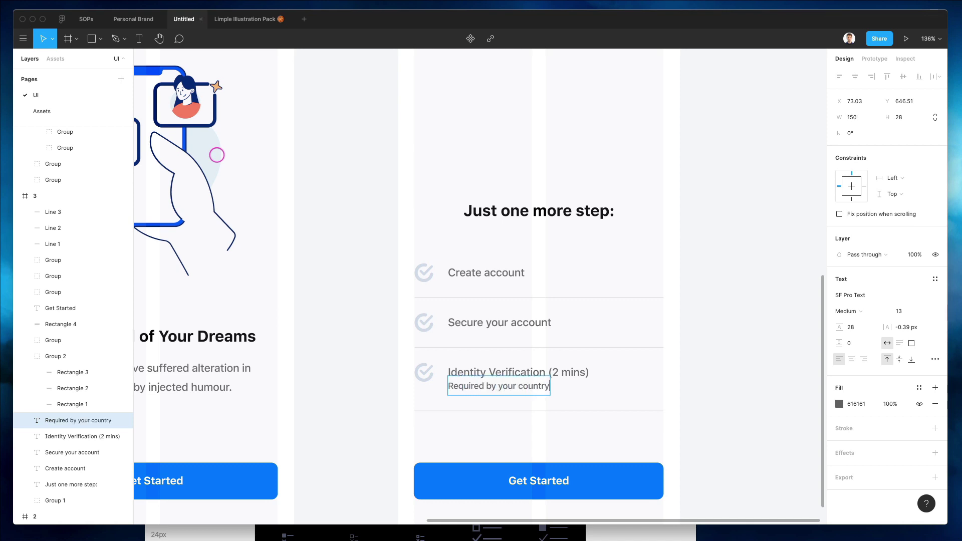
{"action": "key", "text": "Escape"}
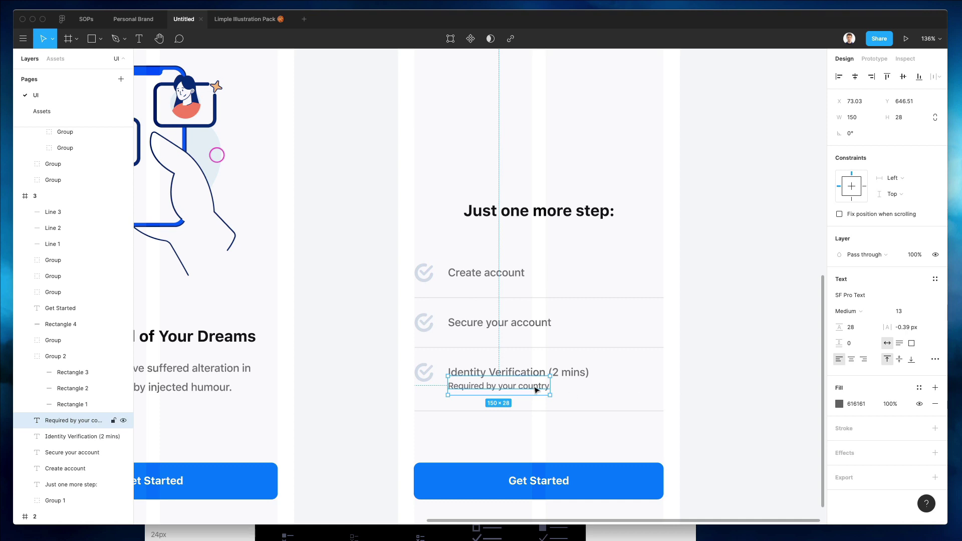
{"action": "left_click_drag", "start_coordinate": [537, 389], "coordinate": [536, 390]}
Step: Color the "Identity Verification (2 mins)" text 000000 sampled from the "Just one more step:" heading and set its weight to Bold
{"action": "left_click", "coordinate": [532, 376]}
{"action": "key", "text": "i"}
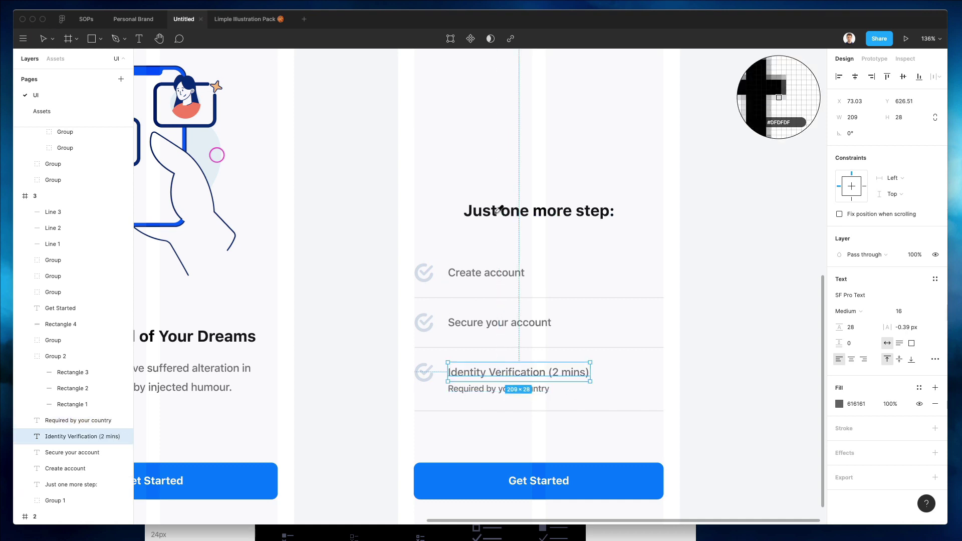
{"action": "left_click", "coordinate": [508, 209]}
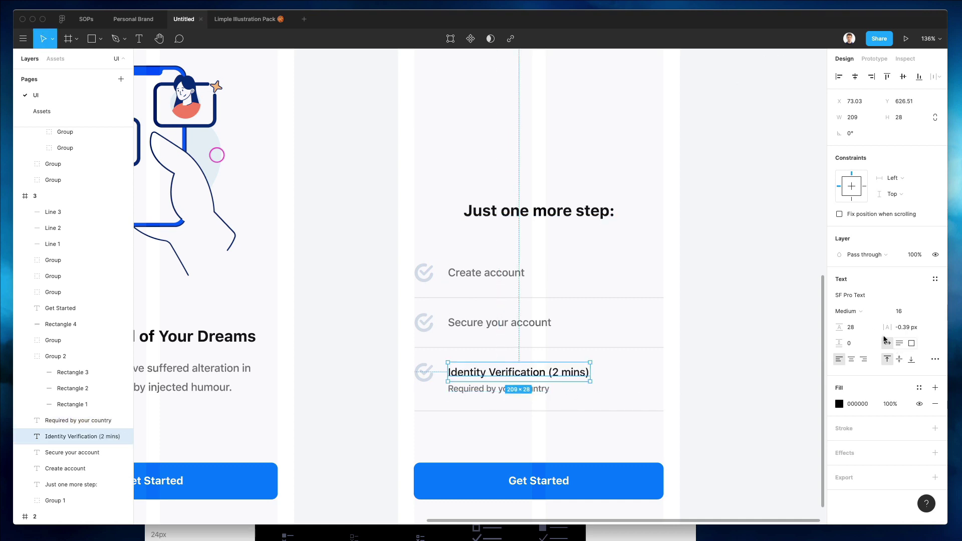
{"action": "left_click", "coordinate": [871, 312]}
{"action": "left_click", "coordinate": [872, 336]}
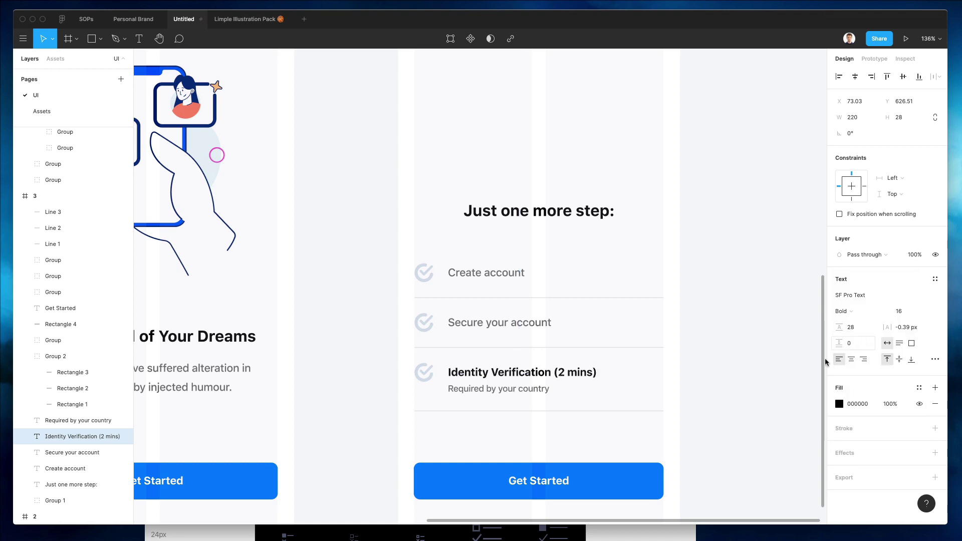
{"action": "left_click", "coordinate": [698, 390]}
Step: Set the weight of the "Identity Verification (2 mins)" text to Semibold
{"action": "left_click", "coordinate": [532, 376]}
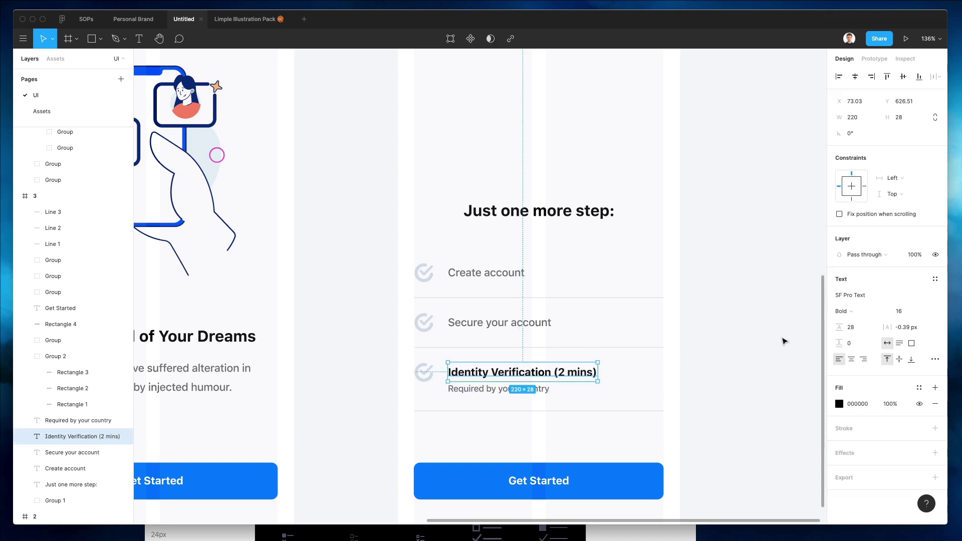
{"action": "left_click", "coordinate": [840, 313]}
{"action": "left_click", "coordinate": [860, 301]}
{"action": "left_click", "coordinate": [645, 367]}
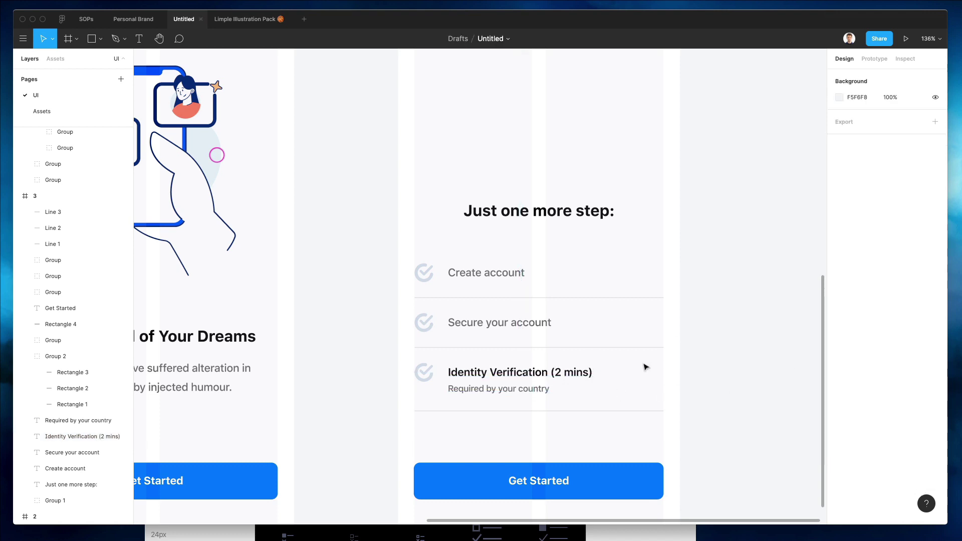
Step: Nudge the third row's check icon down 9 px to center it against the two text lines
{"action": "left_click", "coordinate": [425, 373]}
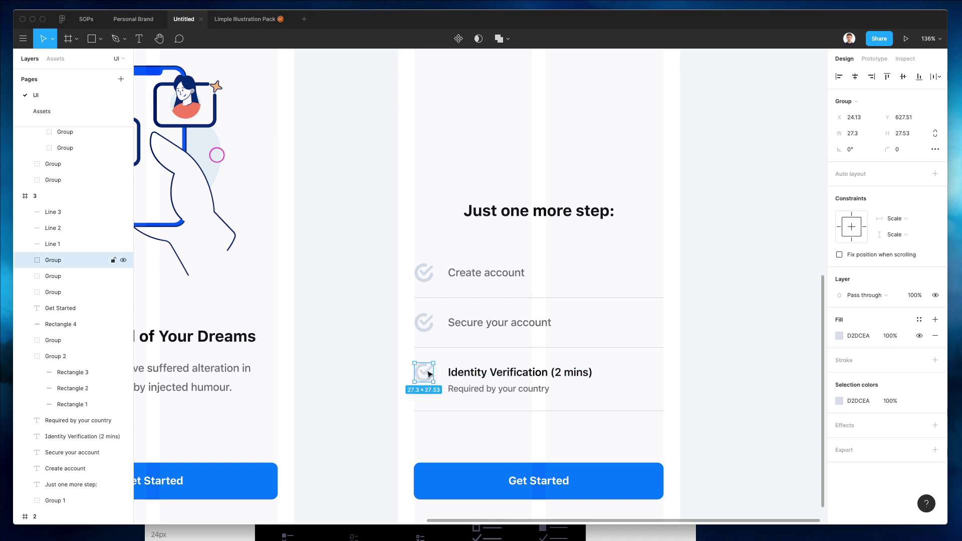
{"action": "key", "text": "shift+Down"}
{"action": "key", "text": "Up"}
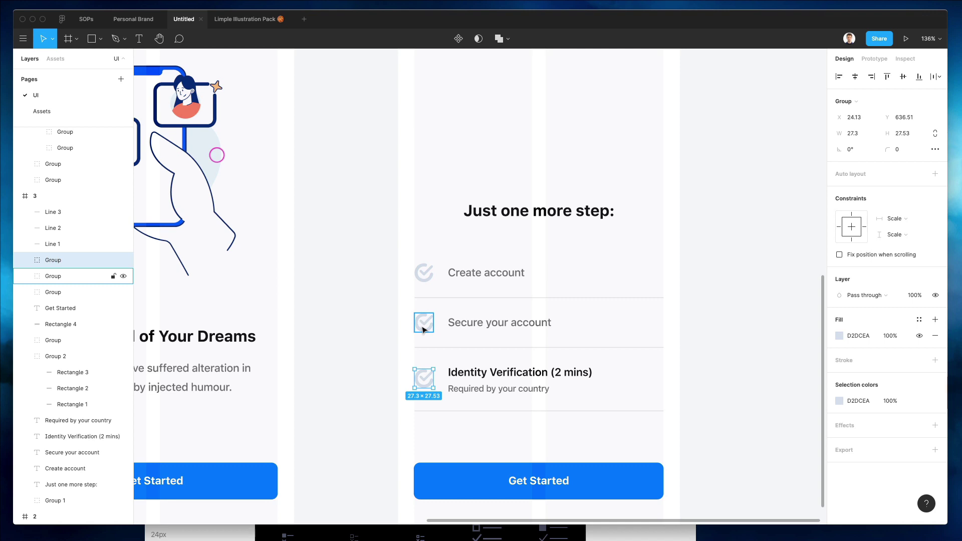
Step: Draw a circle about 31 px wide over the third check icon and fill it with 0066FF sampled from the Get Started button
{"action": "scroll", "coordinate": [426, 325], "scroll_direction": "down", "scroll_amount": 1}
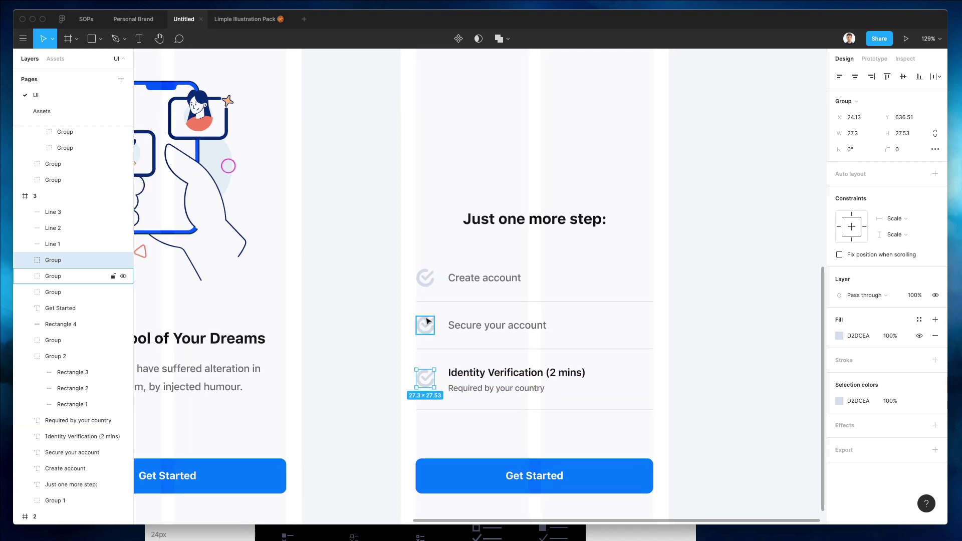
{"action": "scroll", "coordinate": [453, 348], "scroll_direction": "up", "scroll_amount": 5}
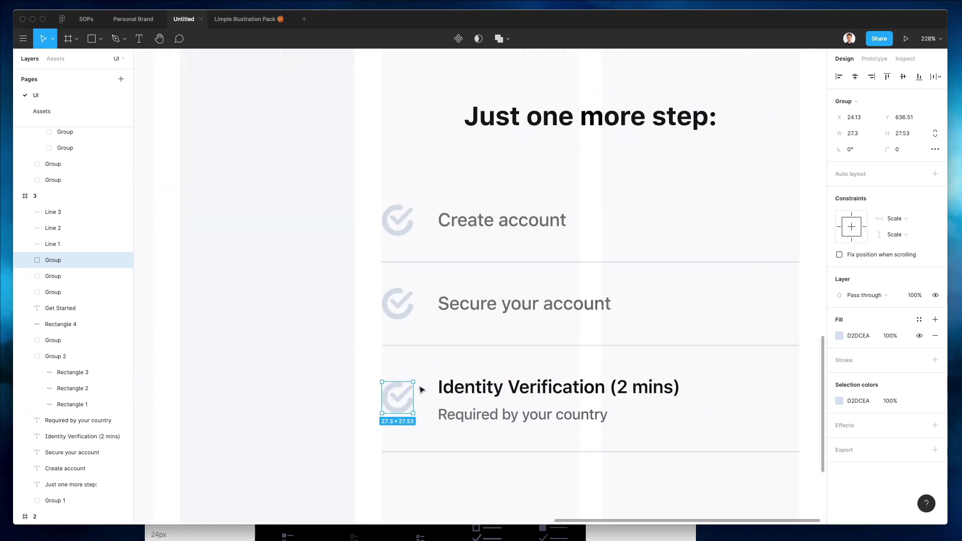
{"action": "key", "text": "o"}
{"action": "left_click_drag", "start_coordinate": [384, 382], "coordinate": [418, 410]}
{"action": "scroll", "coordinate": [418, 411], "scroll_direction": "down", "scroll_amount": 3}
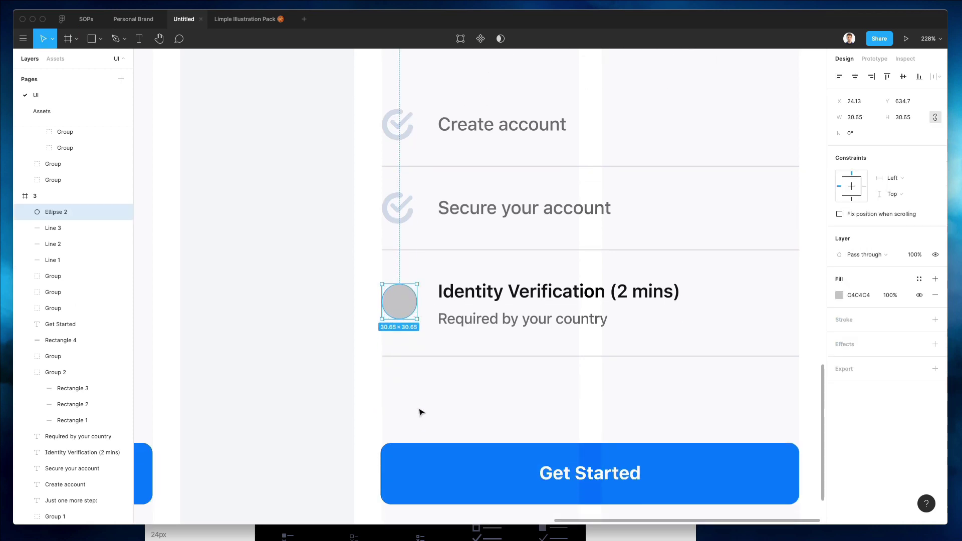
{"action": "key", "text": "i"}
{"action": "left_click", "coordinate": [434, 451]}
Step: Move the blue circle aside, delete the third row's check icon beneath it, and put the circle back in its place
{"action": "key", "text": "shift+Down"}
{"action": "key", "text": "shift+Down"}
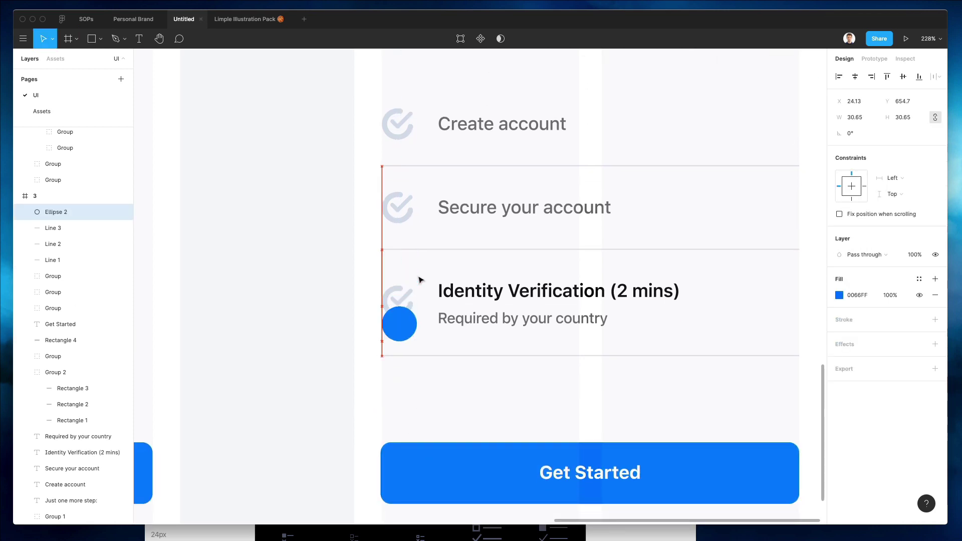
{"action": "left_click", "coordinate": [395, 296]}
{"action": "key", "text": "Escape"}
{"action": "left_click_drag", "start_coordinate": [400, 339], "coordinate": [399, 313]}
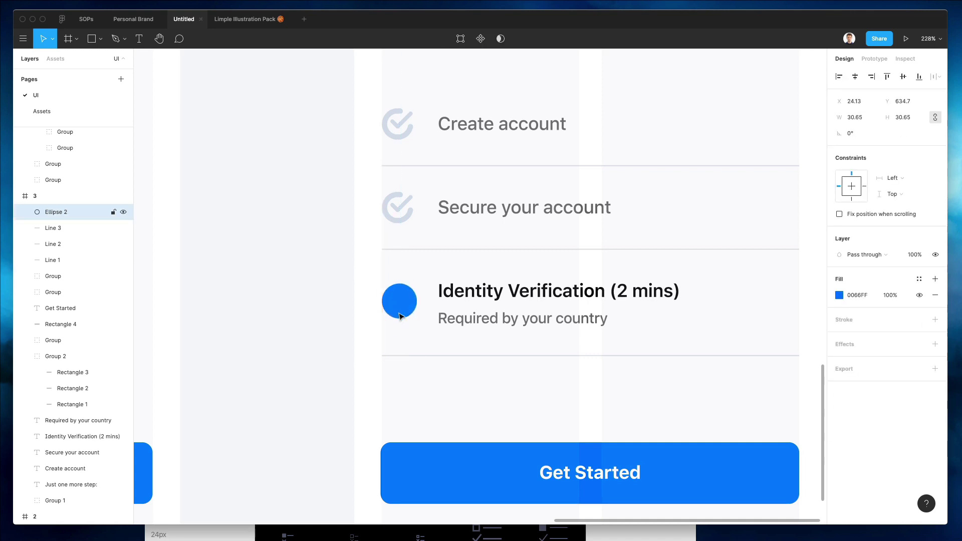
Step: Duplicate the "Identity Verification (2 mins)" text onto the blue circle, bring it to the front and change it to "3"
{"action": "left_click", "coordinate": [477, 293]}
{"action": "left_click_drag", "start_coordinate": [477, 294], "coordinate": [434, 308]}
{"action": "key", "text": "super+bracketright"}
{"action": "key", "text": "super+bracketright"}
{"action": "key", "text": "super+bracketright"}
{"action": "key", "text": "super+bracketright"}
{"action": "key", "text": "super+bracketright"}
{"action": "key", "text": "super+bracketright"}
{"action": "key", "text": "super+bracketright"}
{"action": "key", "text": "super+bracketright"}
{"action": "key", "text": "super+bracketright"}
{"action": "key", "text": "super+bracketright"}
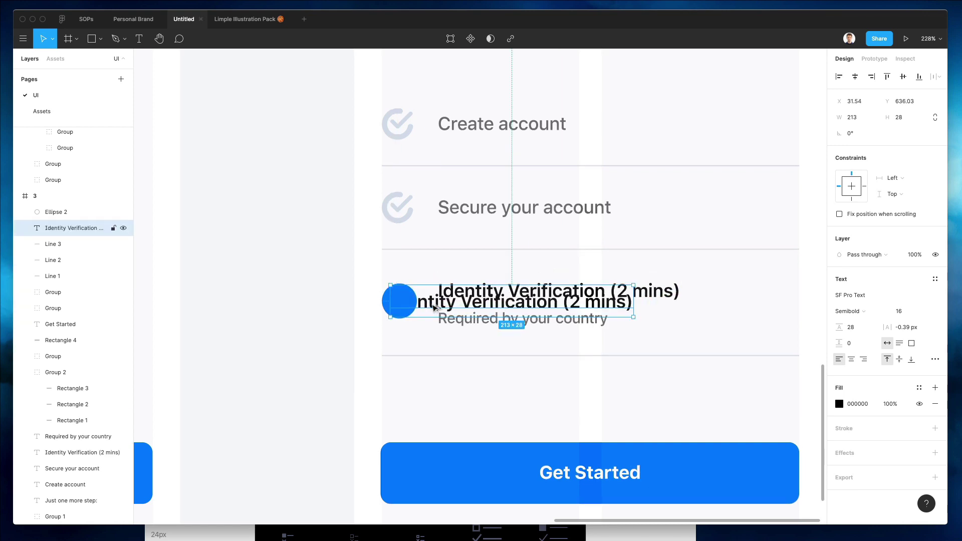
{"action": "key", "text": "super+bracketright"}
{"action": "key", "text": "Return"}
{"action": "type", "text": "3"}
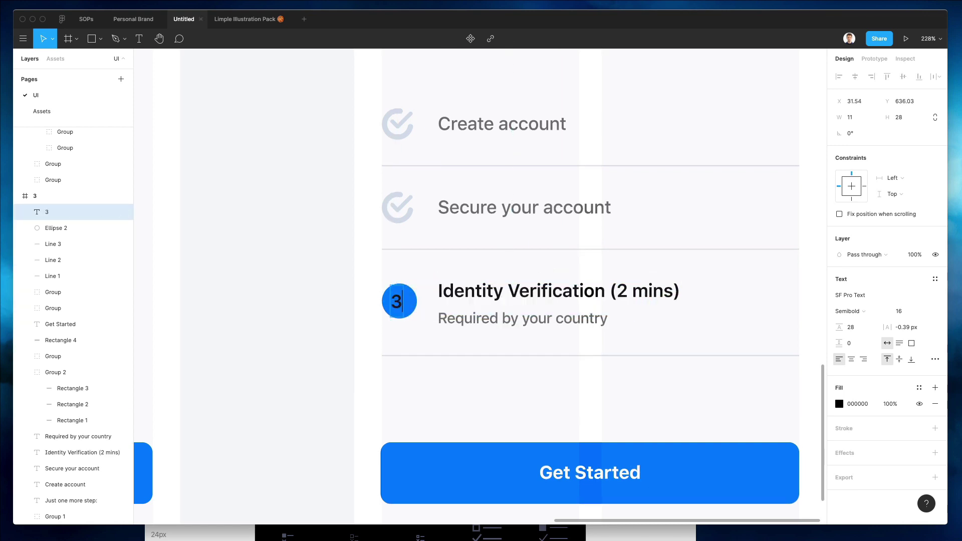
Step: Color the number 3 white (FFFFFF) and nudge it 3 px right and 1 px up to center it in the circle
{"action": "key", "text": "Escape"}
{"action": "left_click", "coordinate": [370, 287]}
{"action": "scroll", "coordinate": [370, 287], "scroll_direction": "down", "scroll_amount": 1}
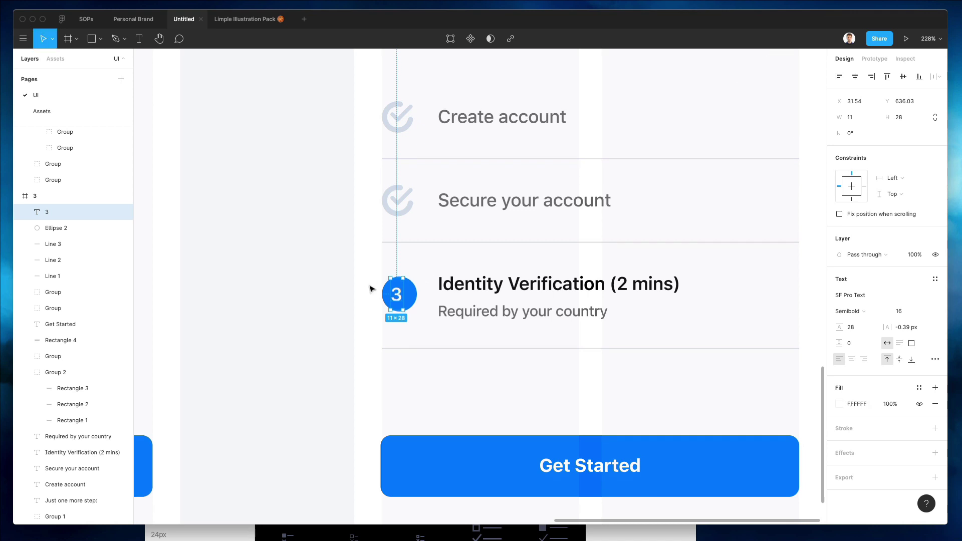
{"action": "key", "text": "Right"}
{"action": "key", "text": "Right"}
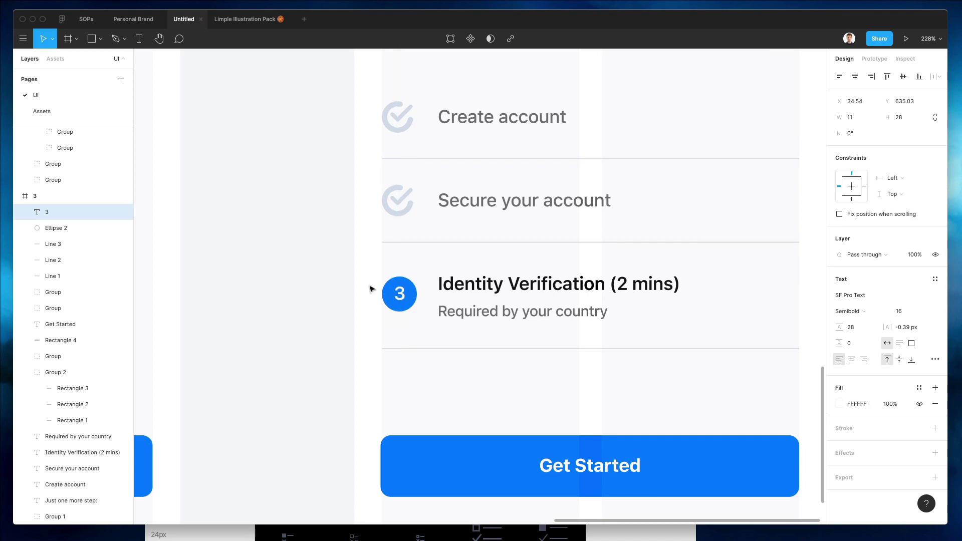
Step: Change the button label on the "Just one more step:" screen to "Continue"
{"action": "scroll", "coordinate": [372, 288], "scroll_direction": "down", "scroll_amount": 3}
{"action": "left_click", "coordinate": [554, 426]}
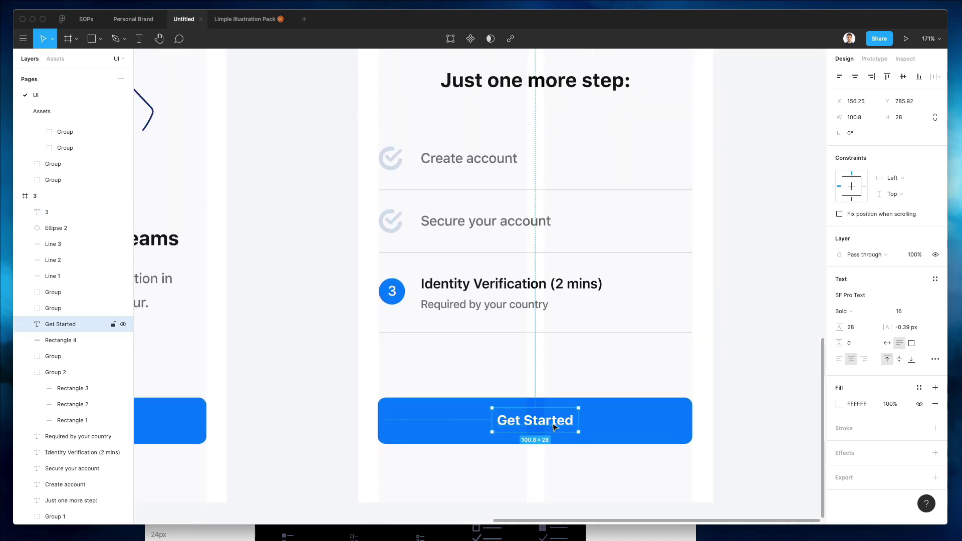
{"action": "key", "text": "Return"}
{"action": "type", "text": "Continue"}
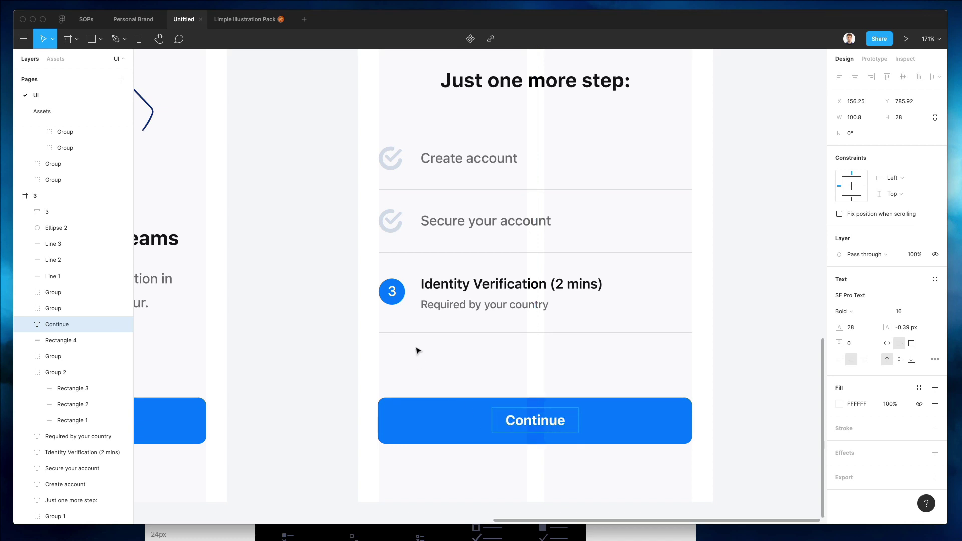
{"action": "key", "text": "Escape"}
{"action": "scroll", "coordinate": [353, 333], "scroll_direction": "down", "scroll_amount": 3}
{"action": "left_click", "coordinate": [353, 332]}
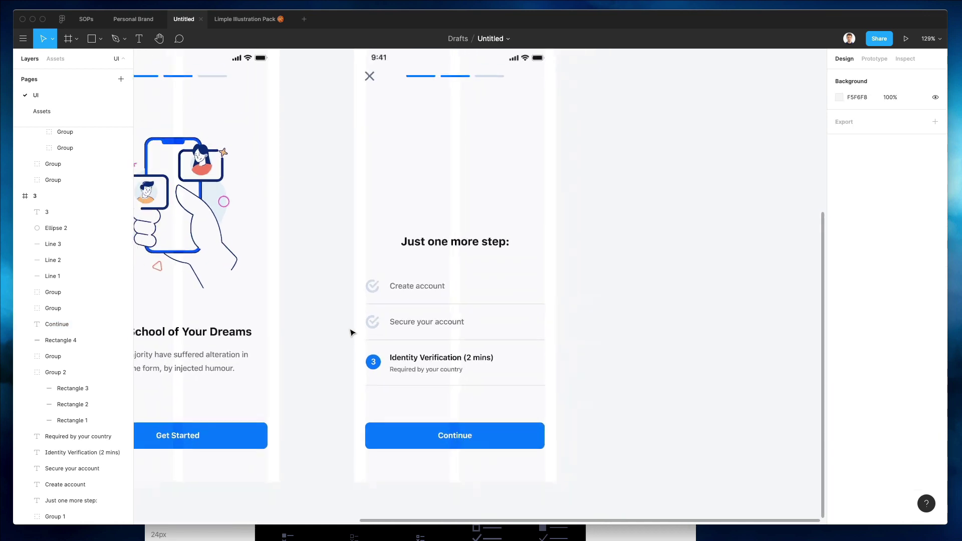
Step: Place the jumping student illustration on screen 3 above the "Just one more step:" heading and scale it to about 172 × 223
{"action": "scroll", "coordinate": [352, 333], "scroll_direction": "down", "scroll_amount": 5}
{"action": "scroll", "coordinate": [354, 333], "scroll_direction": "left", "scroll_amount": 4}
{"action": "scroll", "coordinate": [597, 158], "scroll_direction": "up", "scroll_amount": 4}
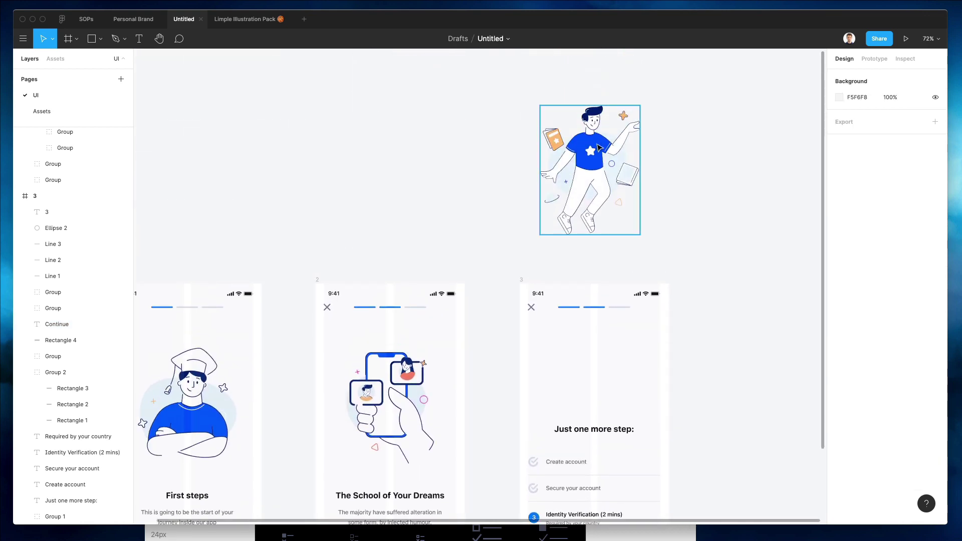
{"action": "left_click_drag", "start_coordinate": [597, 146], "coordinate": [605, 343]}
{"action": "left_click_drag", "start_coordinate": [608, 301], "coordinate": [607, 352]}
{"action": "left_click_drag", "start_coordinate": [609, 389], "coordinate": [608, 375]}
{"action": "scroll", "coordinate": [608, 374], "scroll_direction": "down", "scroll_amount": 4}
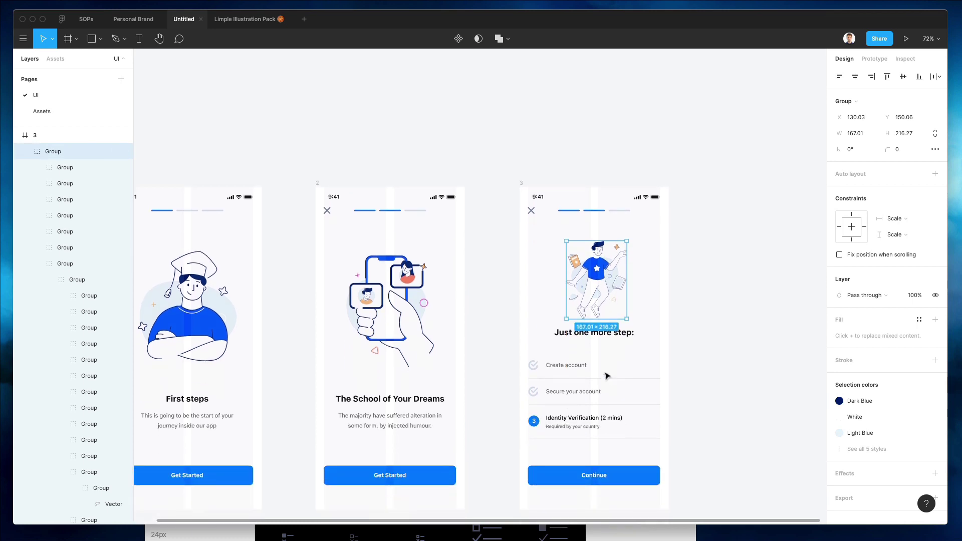
{"action": "left_click_drag", "start_coordinate": [603, 240], "coordinate": [603, 238]}
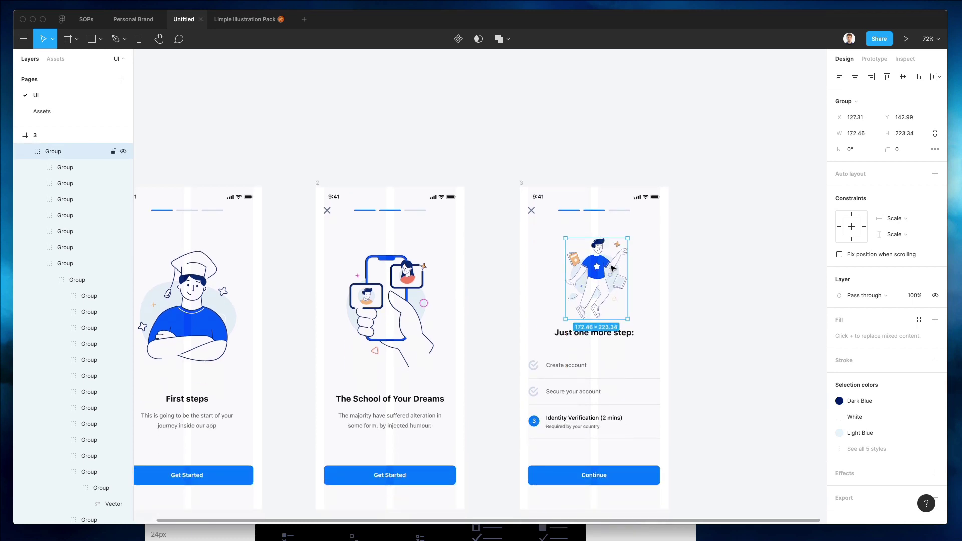
Step: Nudge the illustration up 18 px, to about Y 125, to leave space above the "Just one more step:" heading
{"action": "key", "text": "shift+Up"}
{"action": "key", "text": "Up"}
{"action": "key", "text": "Up"}
{"action": "key", "text": "Up"}
{"action": "key", "text": "Up"}
{"action": "key", "text": "Up"}
{"action": "key", "text": "Up"}
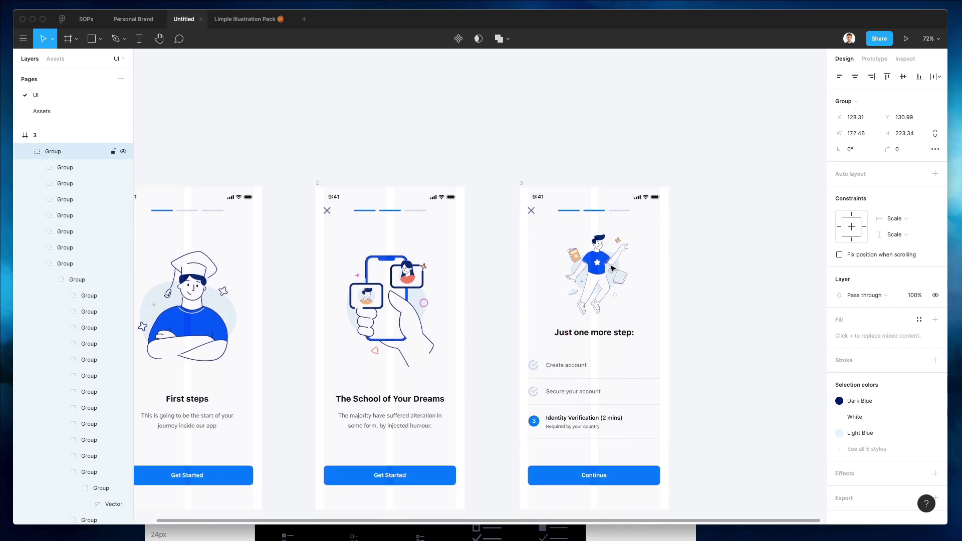
{"action": "key", "text": "Right"}
{"action": "key", "text": "Left"}
{"action": "key", "text": "Up"}
{"action": "key", "text": "Up"}
{"action": "key", "text": "Up"}
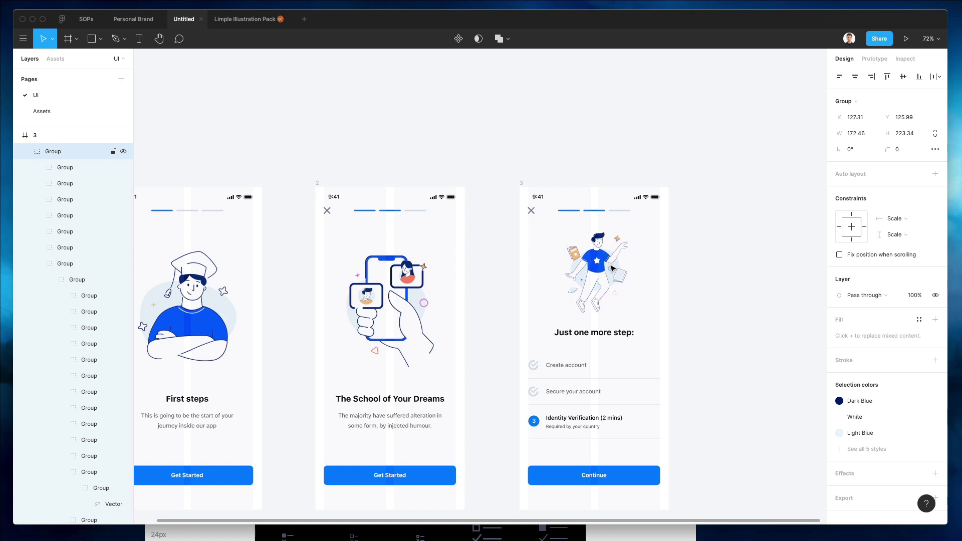
{"action": "key", "text": "Down"}
Step: Hide the two-column layout grid on all three onboarding frames at once
{"action": "scroll", "coordinate": [405, 144], "scroll_direction": "down", "scroll_amount": 3}
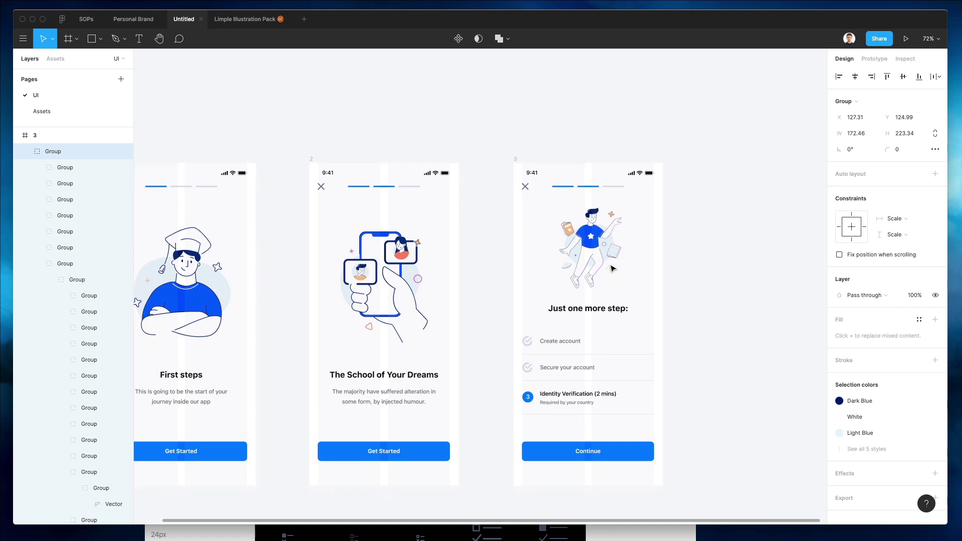
{"action": "scroll", "coordinate": [403, 142], "scroll_direction": "down", "scroll_amount": 2}
{"action": "scroll", "coordinate": [404, 142], "scroll_direction": "left", "scroll_amount": 3}
{"action": "left_click_drag", "start_coordinate": [195, 63], "coordinate": [772, 441]}
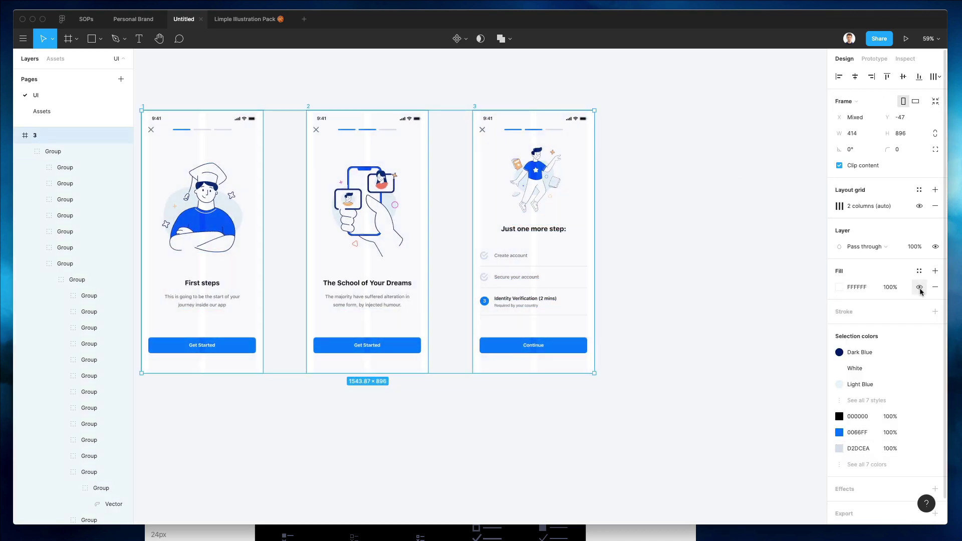
{"action": "left_click", "coordinate": [936, 246]}
{"action": "key", "text": "super+z"}
{"action": "left_click", "coordinate": [919, 207]}
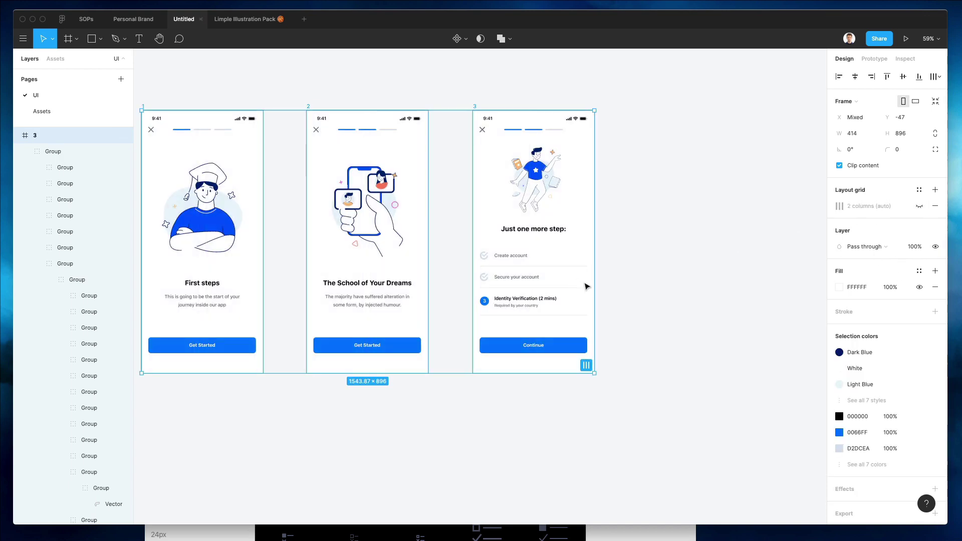
{"action": "left_click", "coordinate": [633, 292]}
Step: Duplicate the "First steps" frame beside the original and fill the copy's background with the button's blue, 0066FF
{"action": "scroll", "coordinate": [636, 292], "scroll_direction": "left", "scroll_amount": 3}
{"action": "scroll", "coordinate": [636, 292], "scroll_direction": "down", "scroll_amount": 2}
{"action": "scroll", "coordinate": [638, 294], "scroll_direction": "up", "scroll_amount": 3}
{"action": "scroll", "coordinate": [350, 169], "scroll_direction": "left", "scroll_amount": 1}
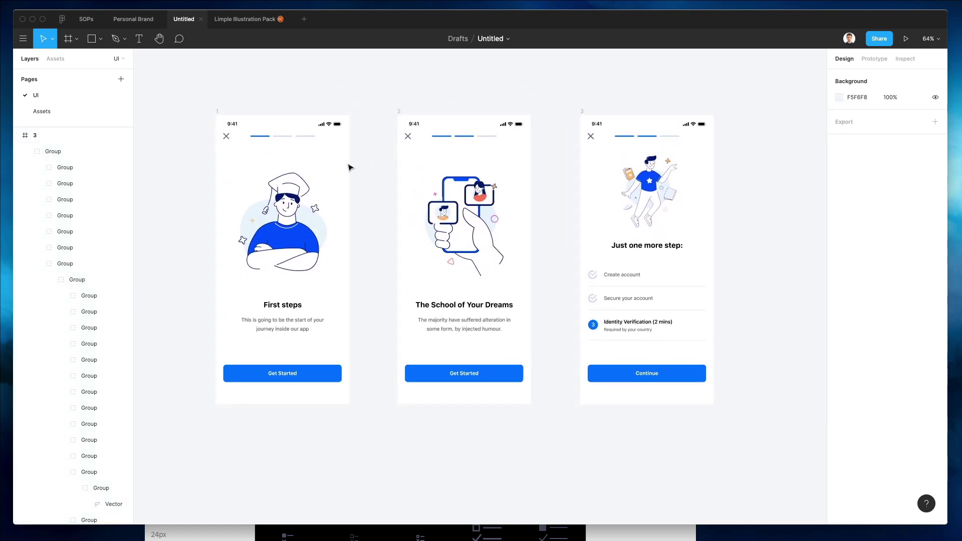
{"action": "scroll", "coordinate": [362, 175], "scroll_direction": "up", "scroll_amount": 2}
{"action": "scroll", "coordinate": [362, 176], "scroll_direction": "down", "scroll_amount": 3}
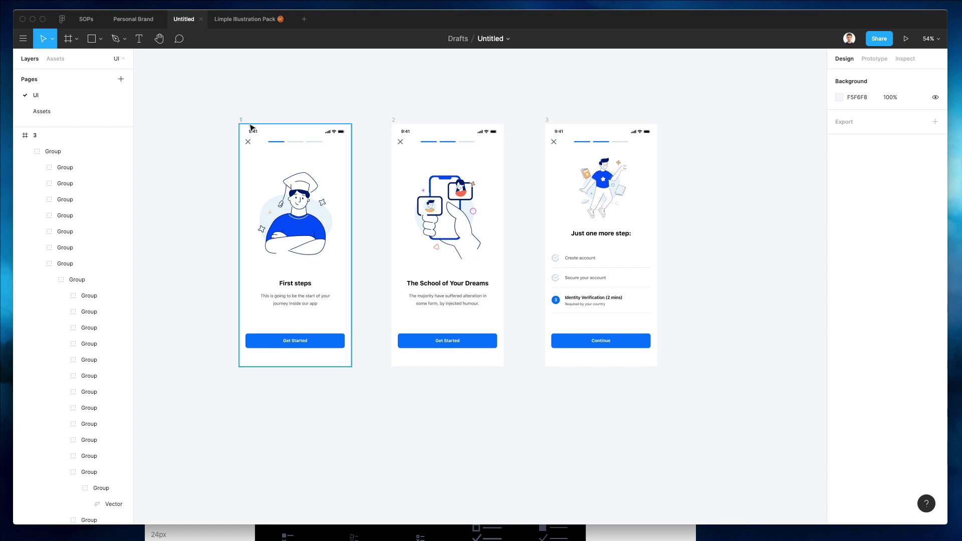
{"action": "left_click", "coordinate": [267, 129]}
{"action": "left_click_drag", "start_coordinate": [312, 154], "coordinate": [166, 155]}
{"action": "scroll", "coordinate": [180, 126], "scroll_direction": "left", "scroll_amount": 3}
{"action": "scroll", "coordinate": [311, 197], "scroll_direction": "left", "scroll_amount": 2}
{"action": "key", "text": "i"}
{"action": "left_click", "coordinate": [399, 339]}
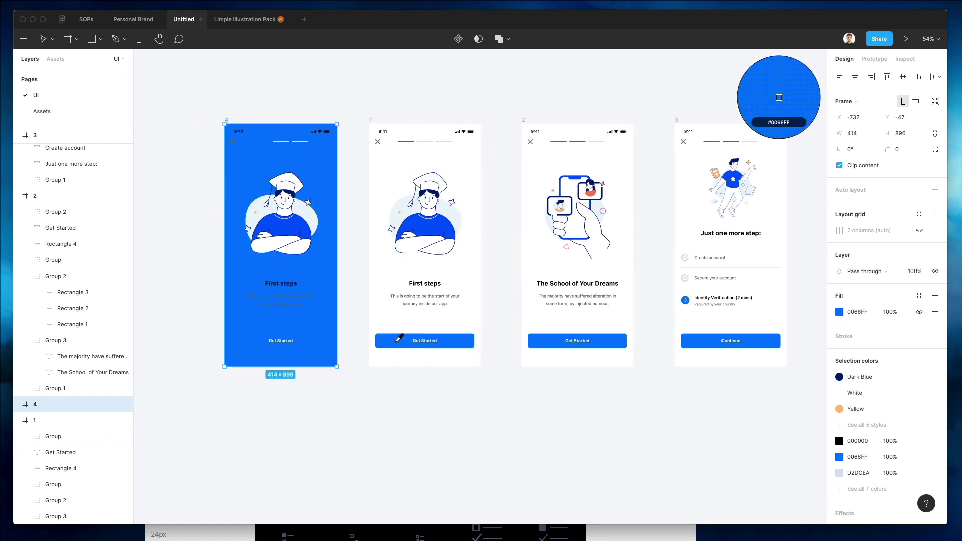
Step: Color the "First steps" heading and its description on the blue frame white (FFFFFF)
{"action": "left_click", "coordinate": [200, 241]}
{"action": "left_click_drag", "start_coordinate": [237, 275], "coordinate": [324, 308]}
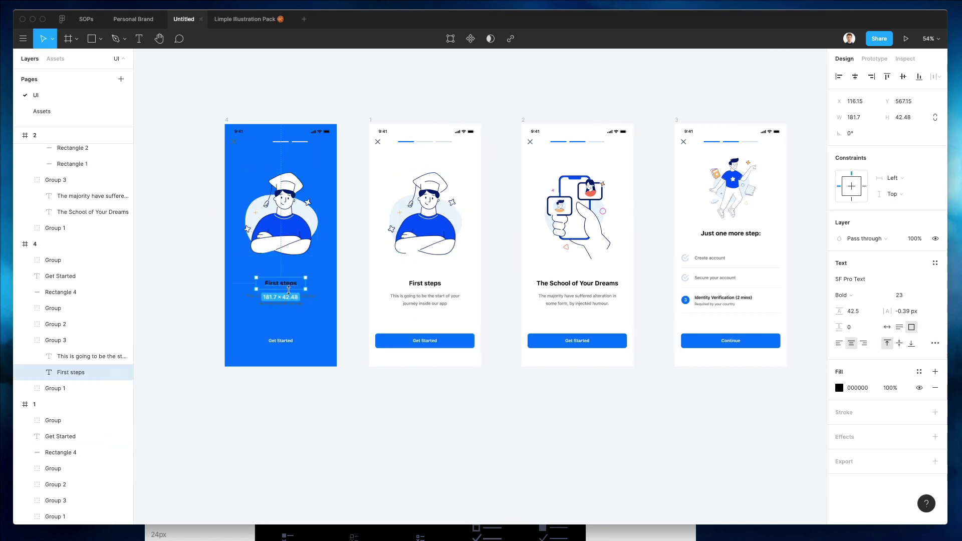
{"action": "key", "text": "i"}
{"action": "left_click", "coordinate": [392, 312]}
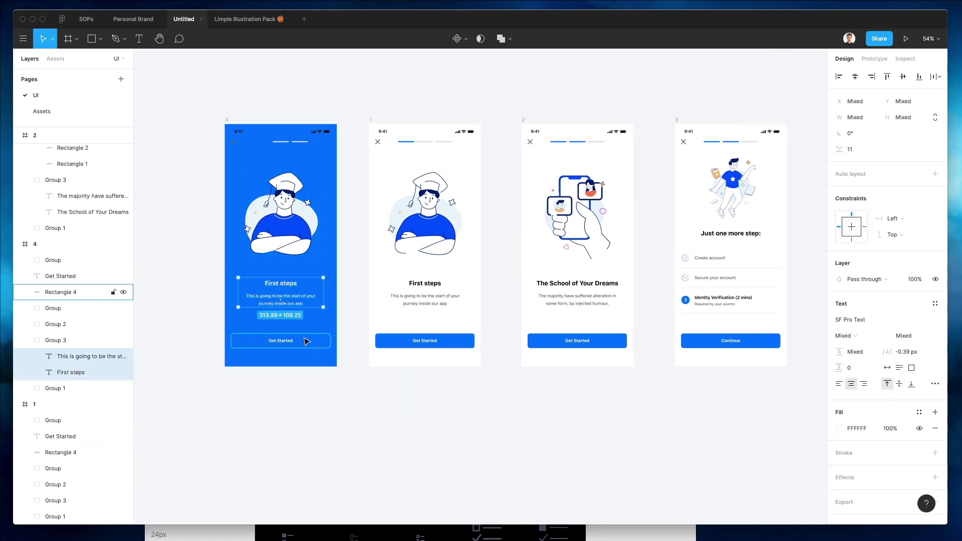
Step: Swap the blue frame's button colors: blue for the "Get Started" label and white for the button rectangle
{"action": "left_click", "coordinate": [302, 341]}
{"action": "left_click", "coordinate": [290, 342]}
{"action": "key", "text": "i"}
{"action": "left_click", "coordinate": [304, 323]}
{"action": "left_click", "coordinate": [312, 344]}
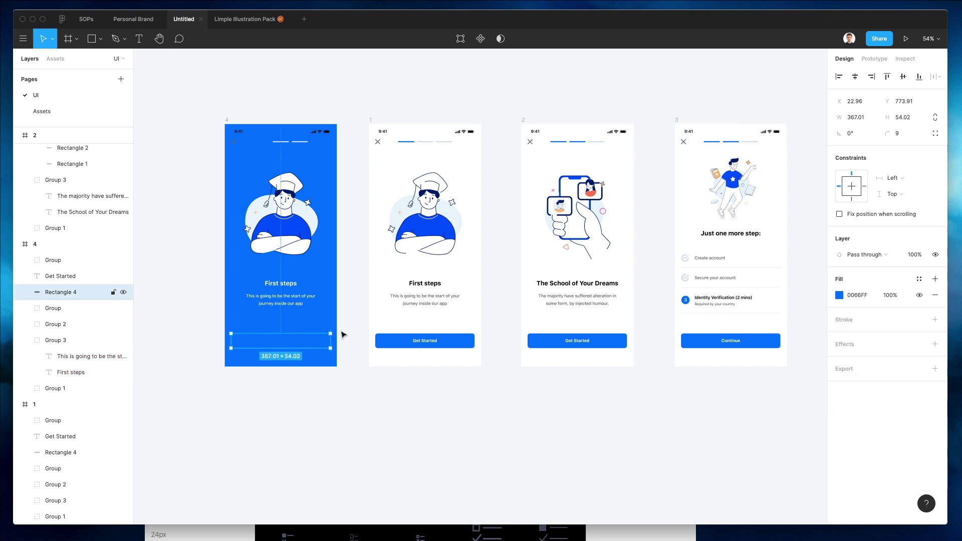
{"action": "key", "text": "i"}
{"action": "left_click", "coordinate": [374, 312]}
Step: Make the blue frame's first progress segment white and set the other two segments to 30% opacity
{"action": "double_click", "coordinate": [264, 142]}
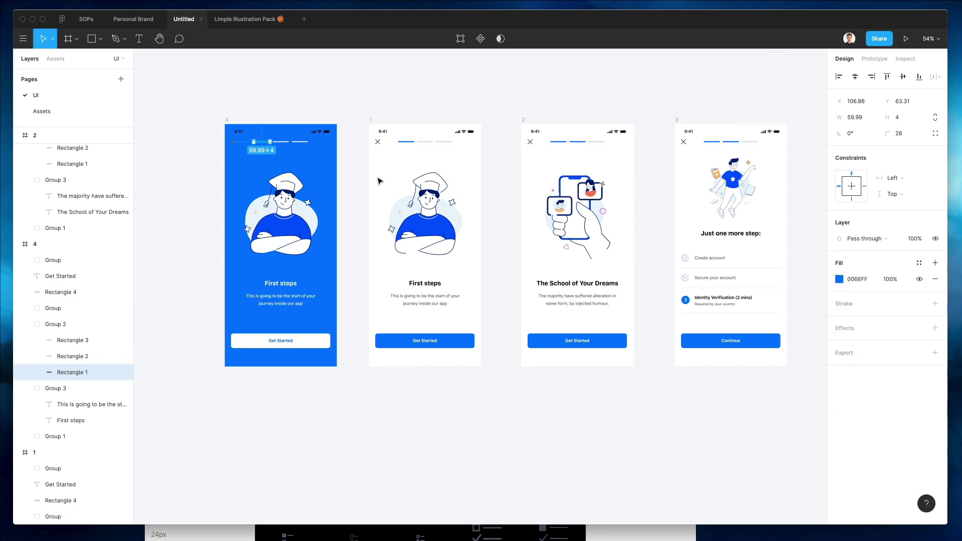
{"action": "left_click", "coordinate": [284, 144]}
{"action": "left_click", "coordinate": [300, 143], "text": "shift"}
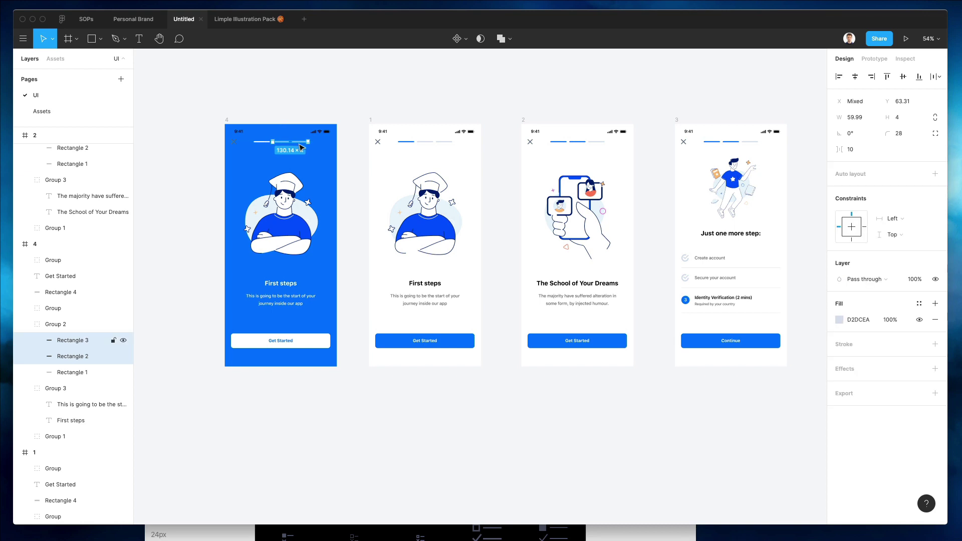
{"action": "key", "text": "3"}
{"action": "left_click", "coordinate": [267, 112]}
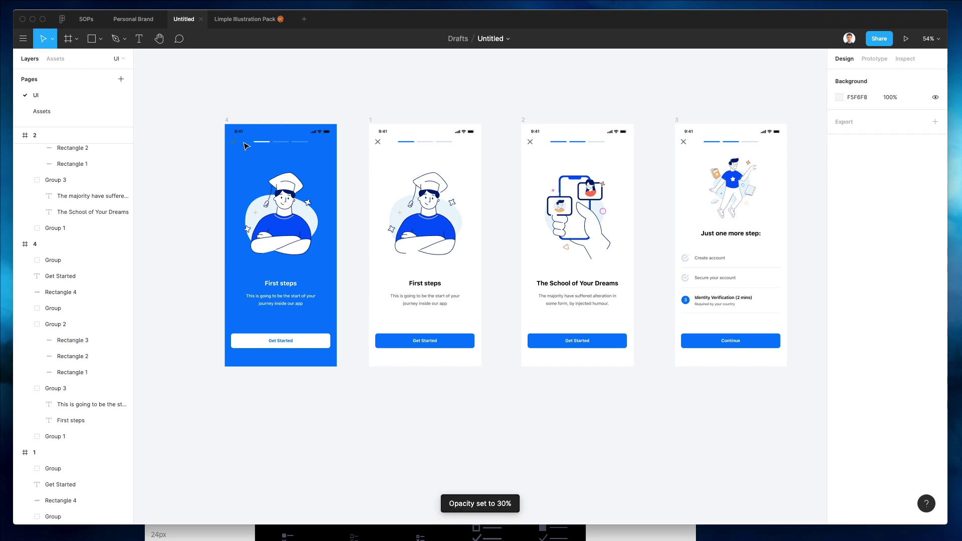
Step: Color the close icon and the status bar on the blue frame white
{"action": "left_click", "coordinate": [235, 143]}
{"action": "key", "text": "i"}
{"action": "left_click", "coordinate": [384, 162]}
{"action": "left_click", "coordinate": [327, 134]}
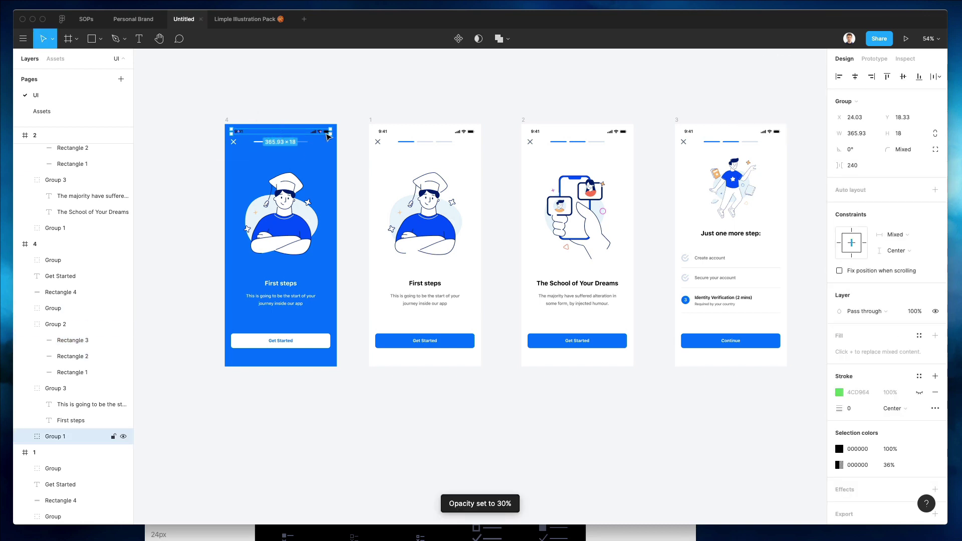
{"action": "key", "text": "i"}
{"action": "left_click", "coordinate": [394, 187]}
{"action": "left_click", "coordinate": [279, 103]}
Step: Try the darker blue 003482 as the blue frame's background fill, and undo the change
{"action": "scroll", "coordinate": [250, 100], "scroll_direction": "up", "scroll_amount": 5}
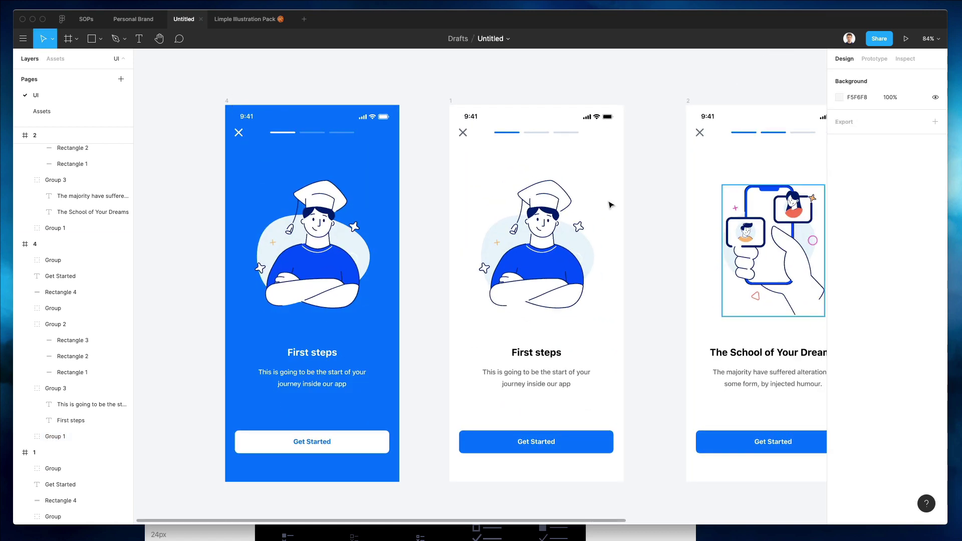
{"action": "left_click", "coordinate": [226, 100]}
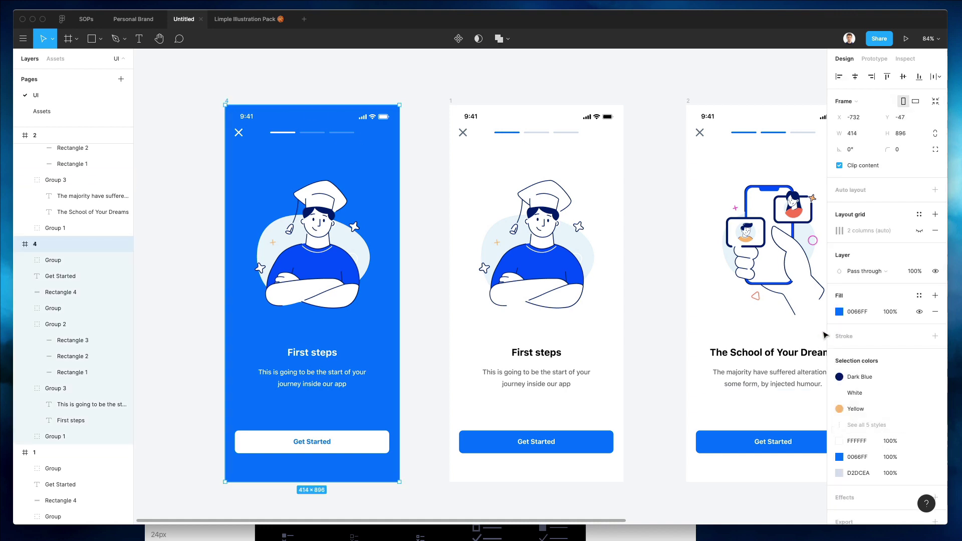
{"action": "left_click", "coordinate": [839, 313]}
{"action": "left_click_drag", "start_coordinate": [805, 317], "coordinate": [907, 339]}
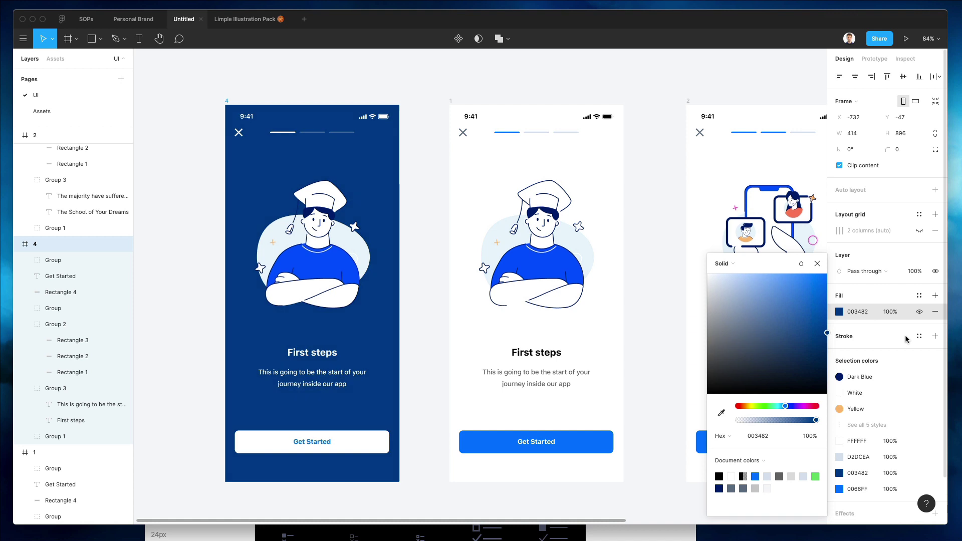
{"action": "key", "text": "super+z"}
{"action": "left_click", "coordinate": [437, 78]}
{"action": "scroll", "coordinate": [430, 104], "scroll_direction": "down", "scroll_amount": 3}
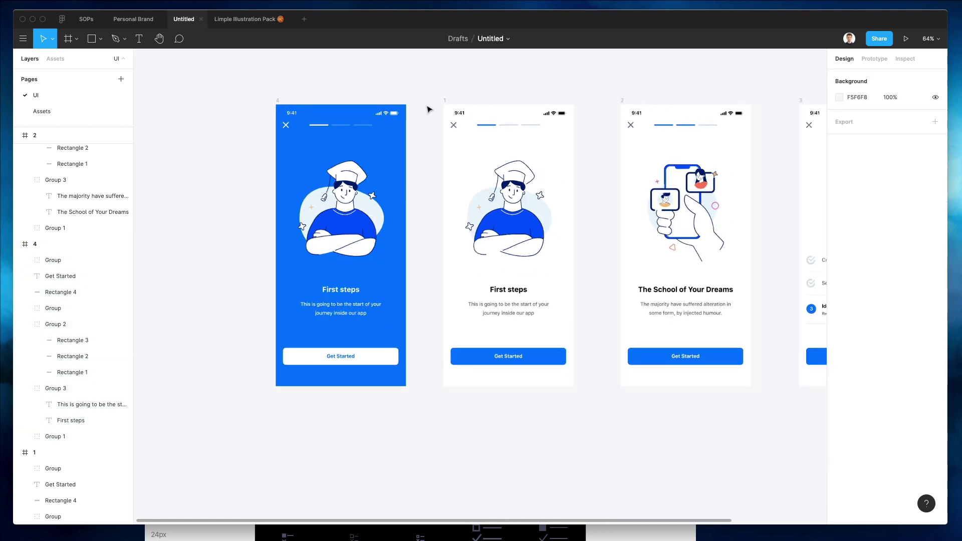
{"action": "scroll", "coordinate": [428, 109], "scroll_direction": "down", "scroll_amount": 3}
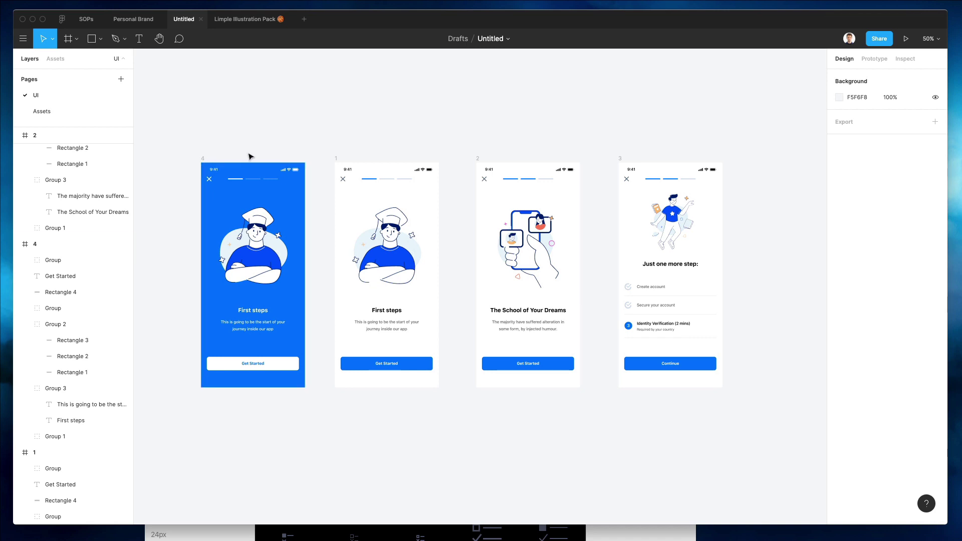
{"action": "scroll", "coordinate": [250, 157], "scroll_direction": "up", "scroll_amount": 2}
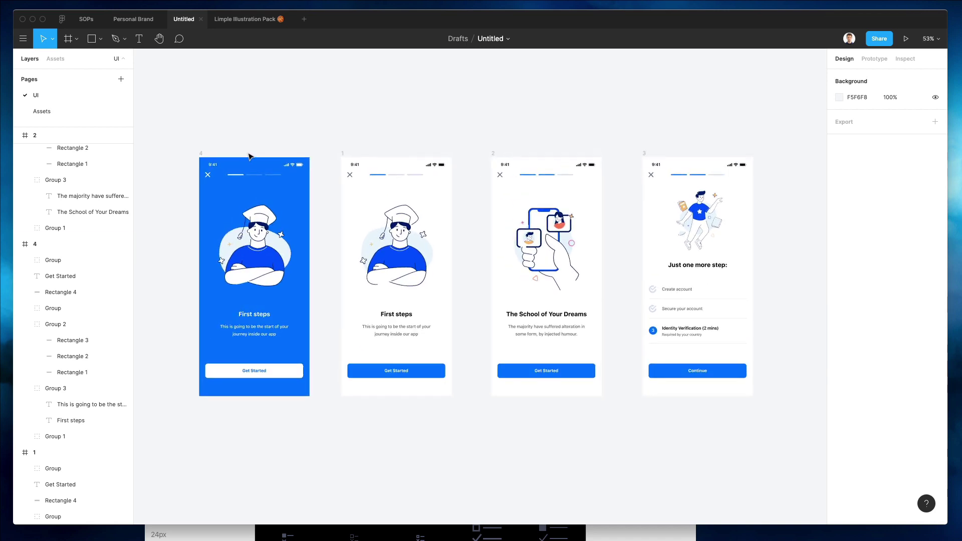